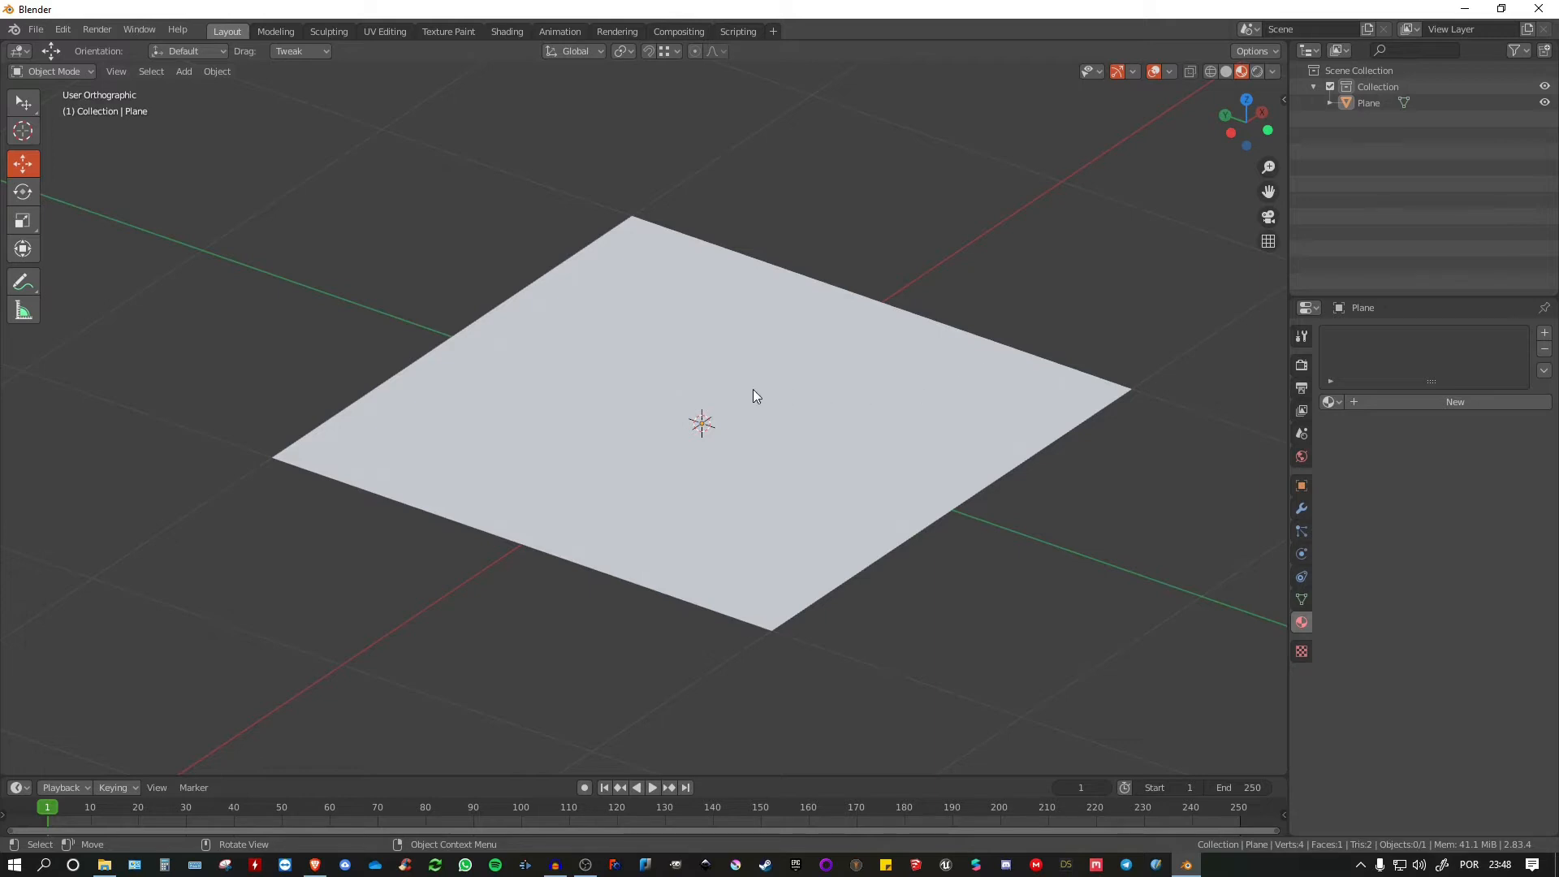
Inset the plane's single face by about 0.58 m in Edit Mode.
scroll(754, 386, down, 3)
middle_drag(754, 384, 764, 437)
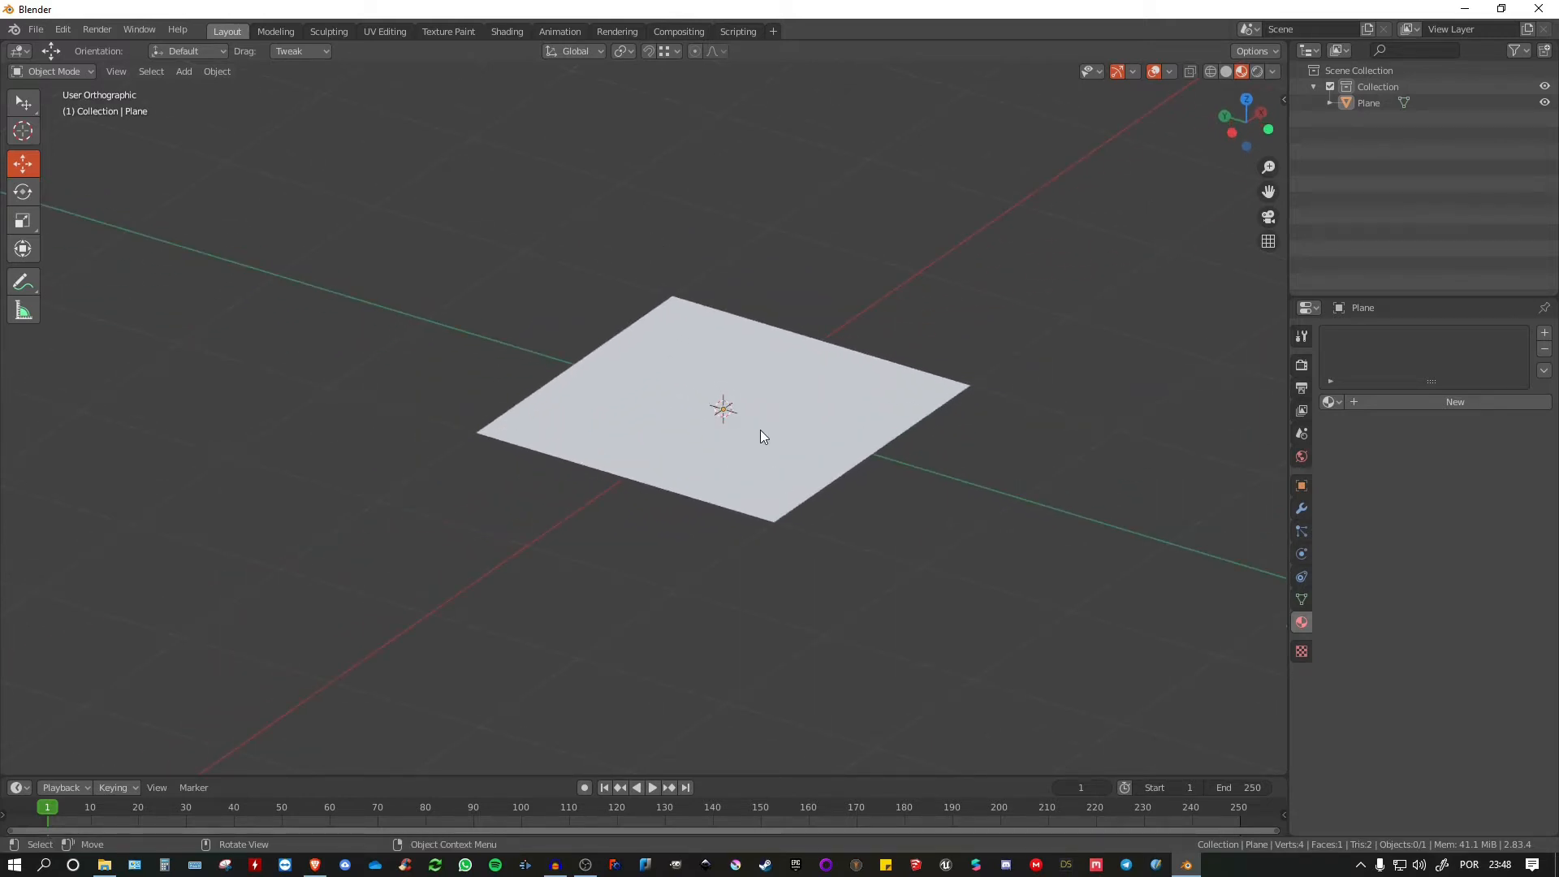
click(760, 437)
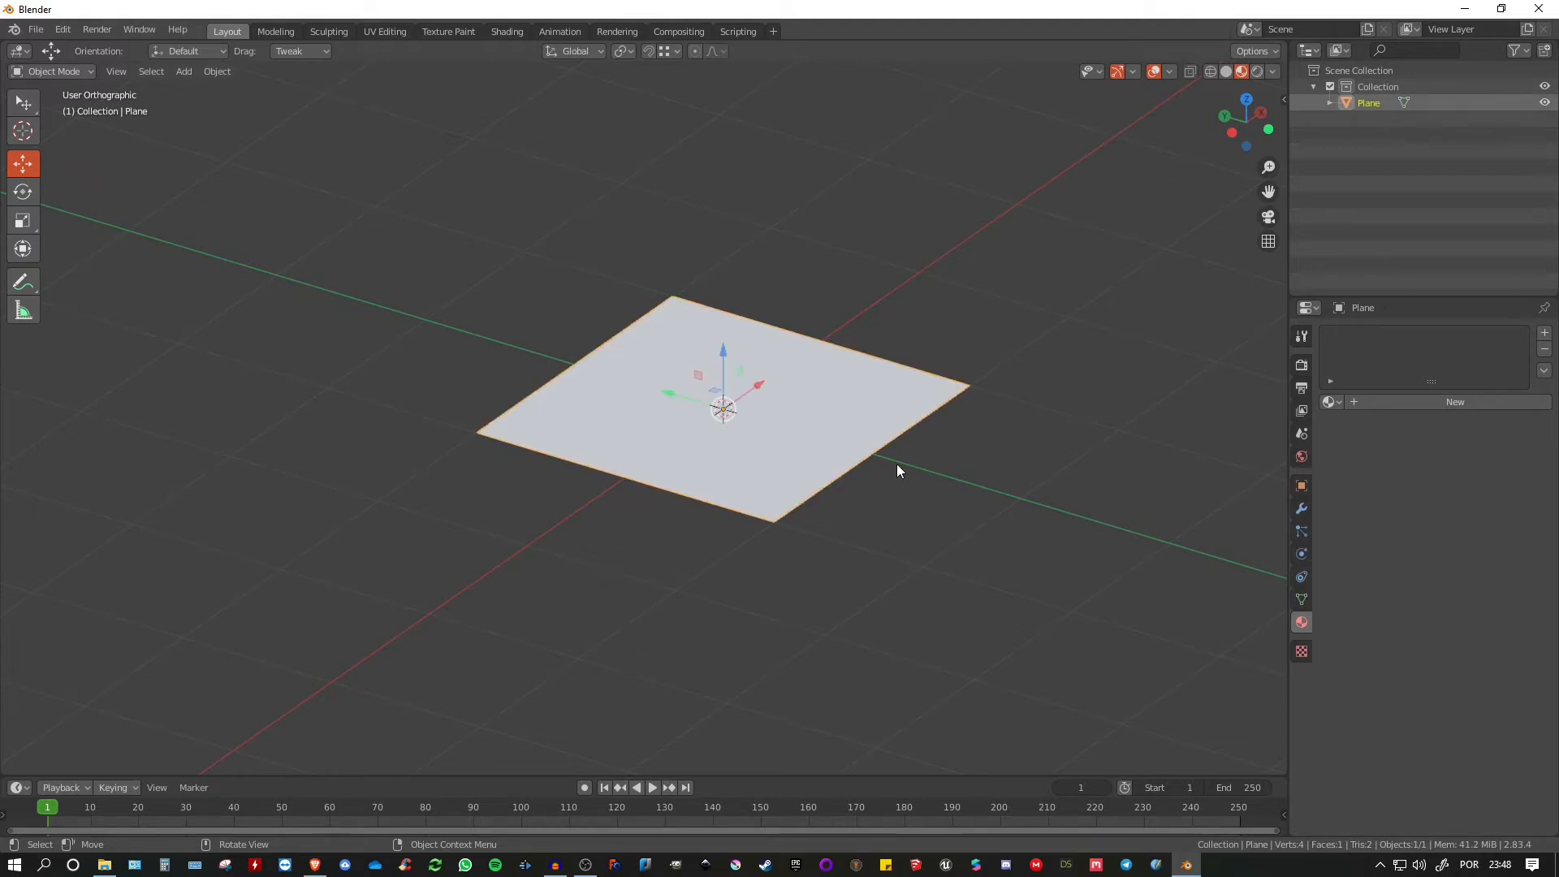
key(Tab)
click(662, 382)
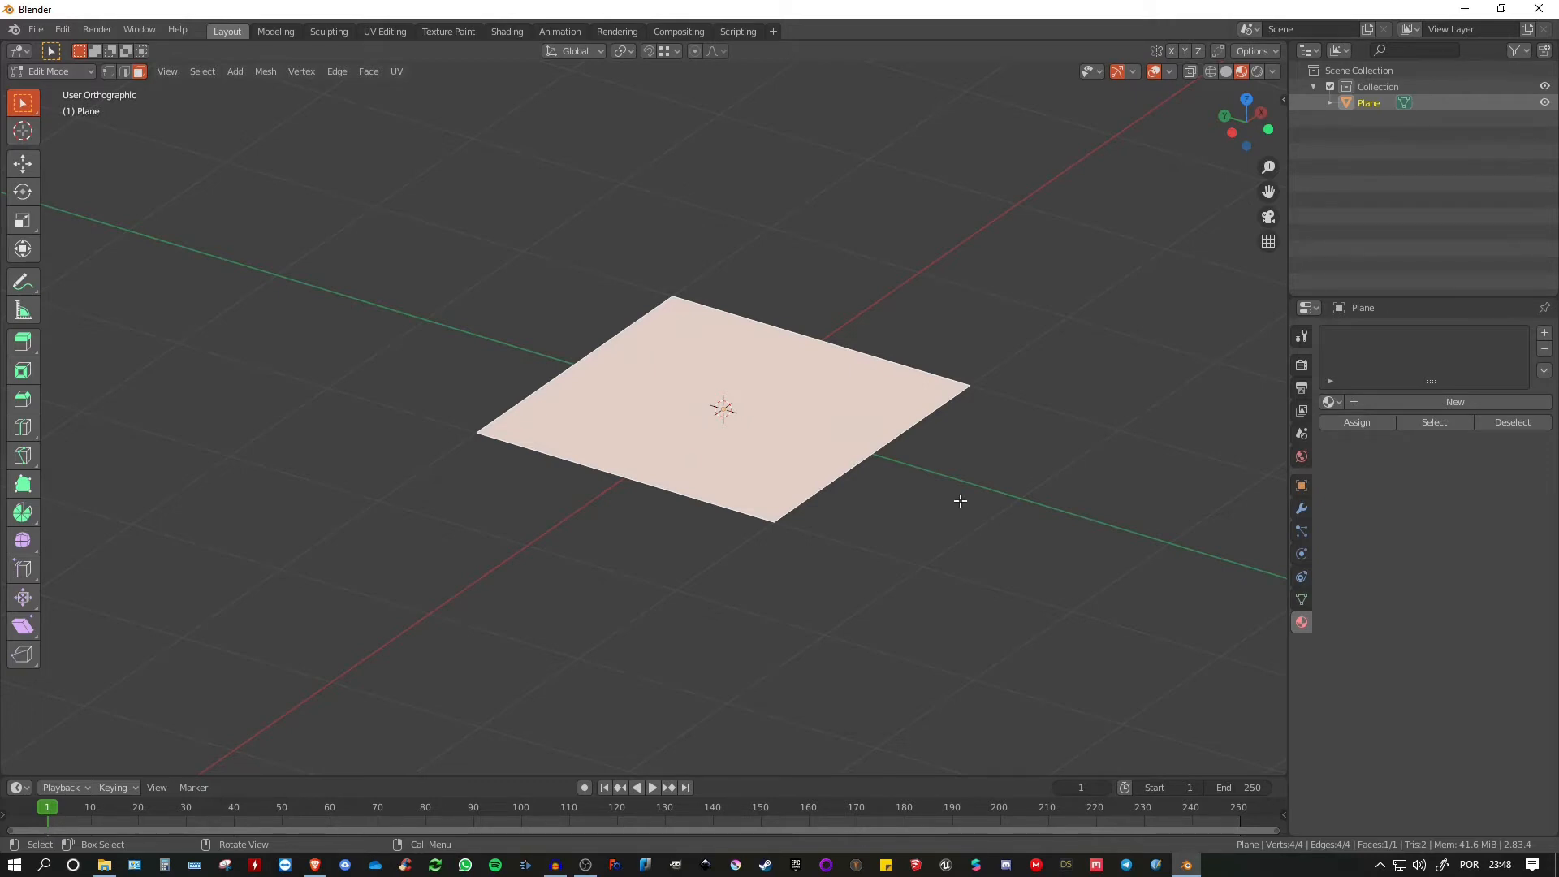
key(i)
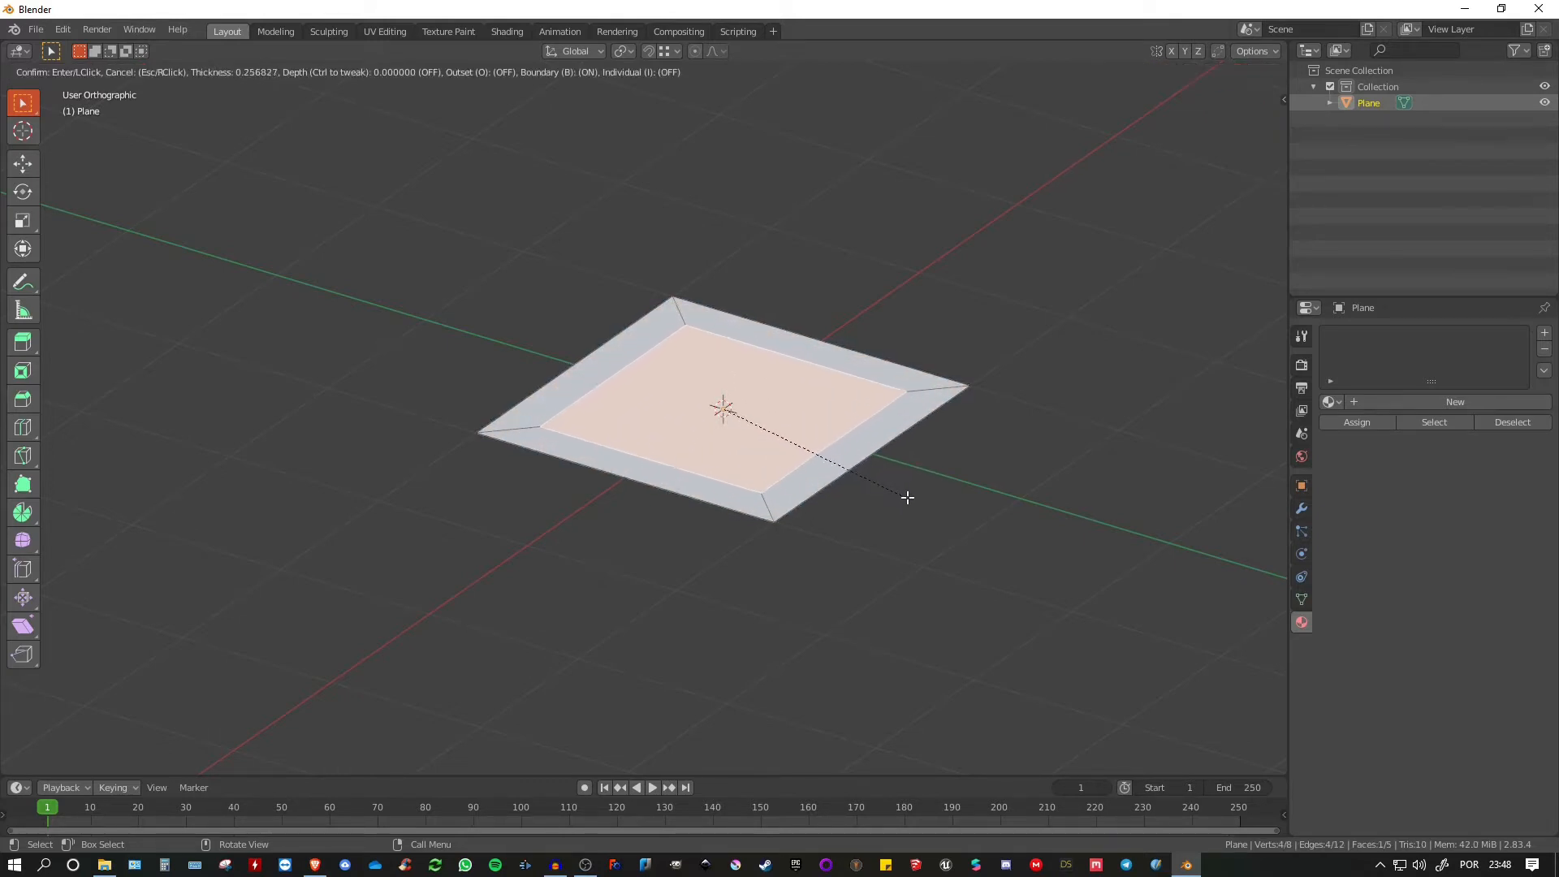
click(863, 464)
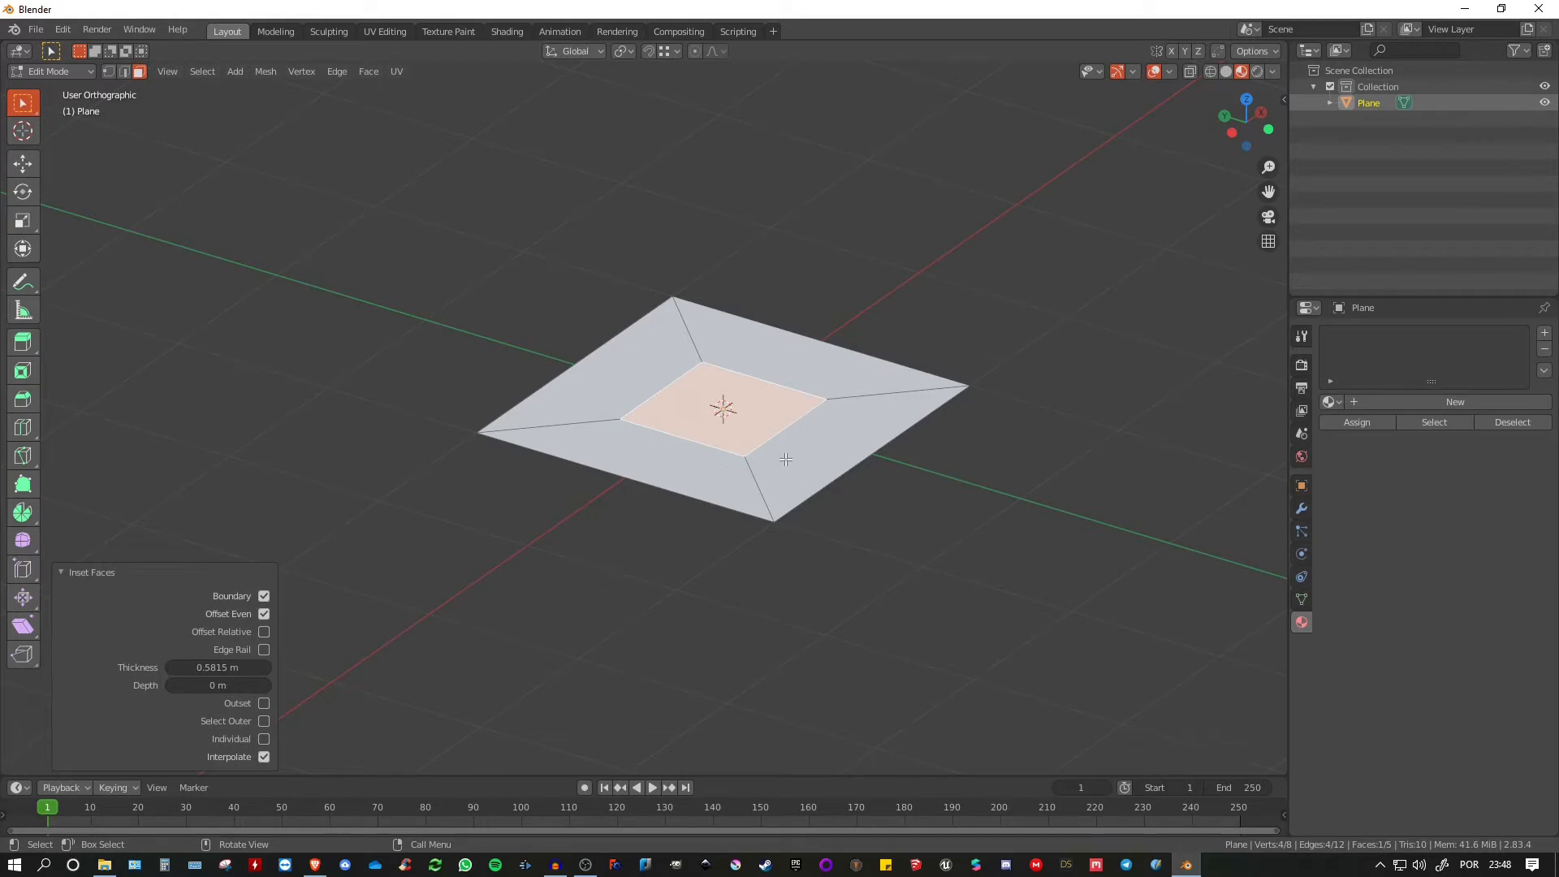
Extrude the plane's inner face upward by about 0.86 m and return to Object Mode.
middle_drag(786, 460, 804, 459)
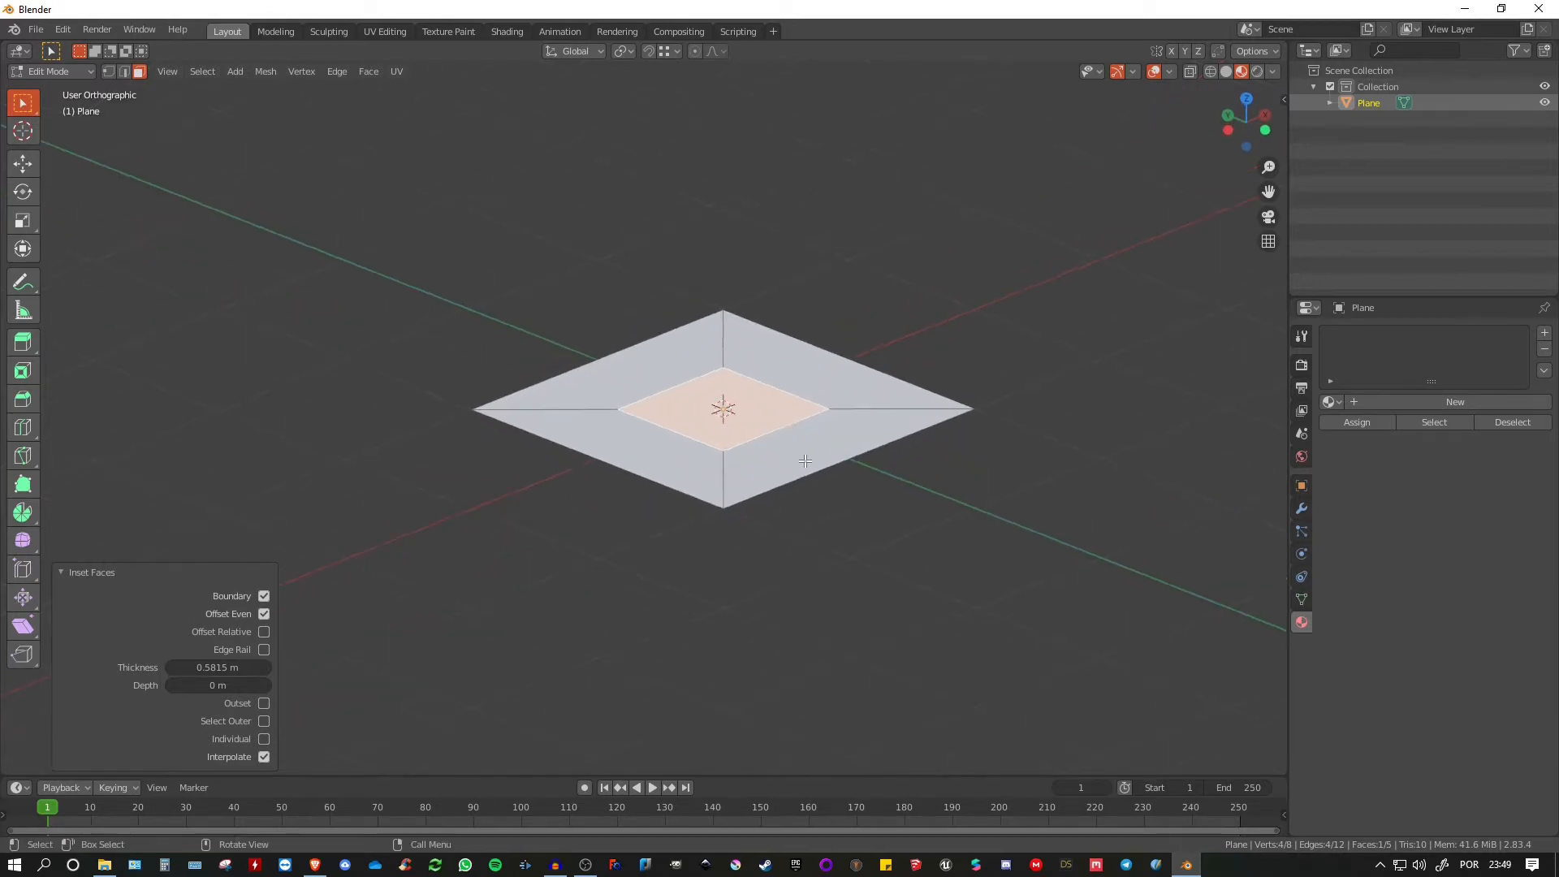
key(e)
click(787, 309)
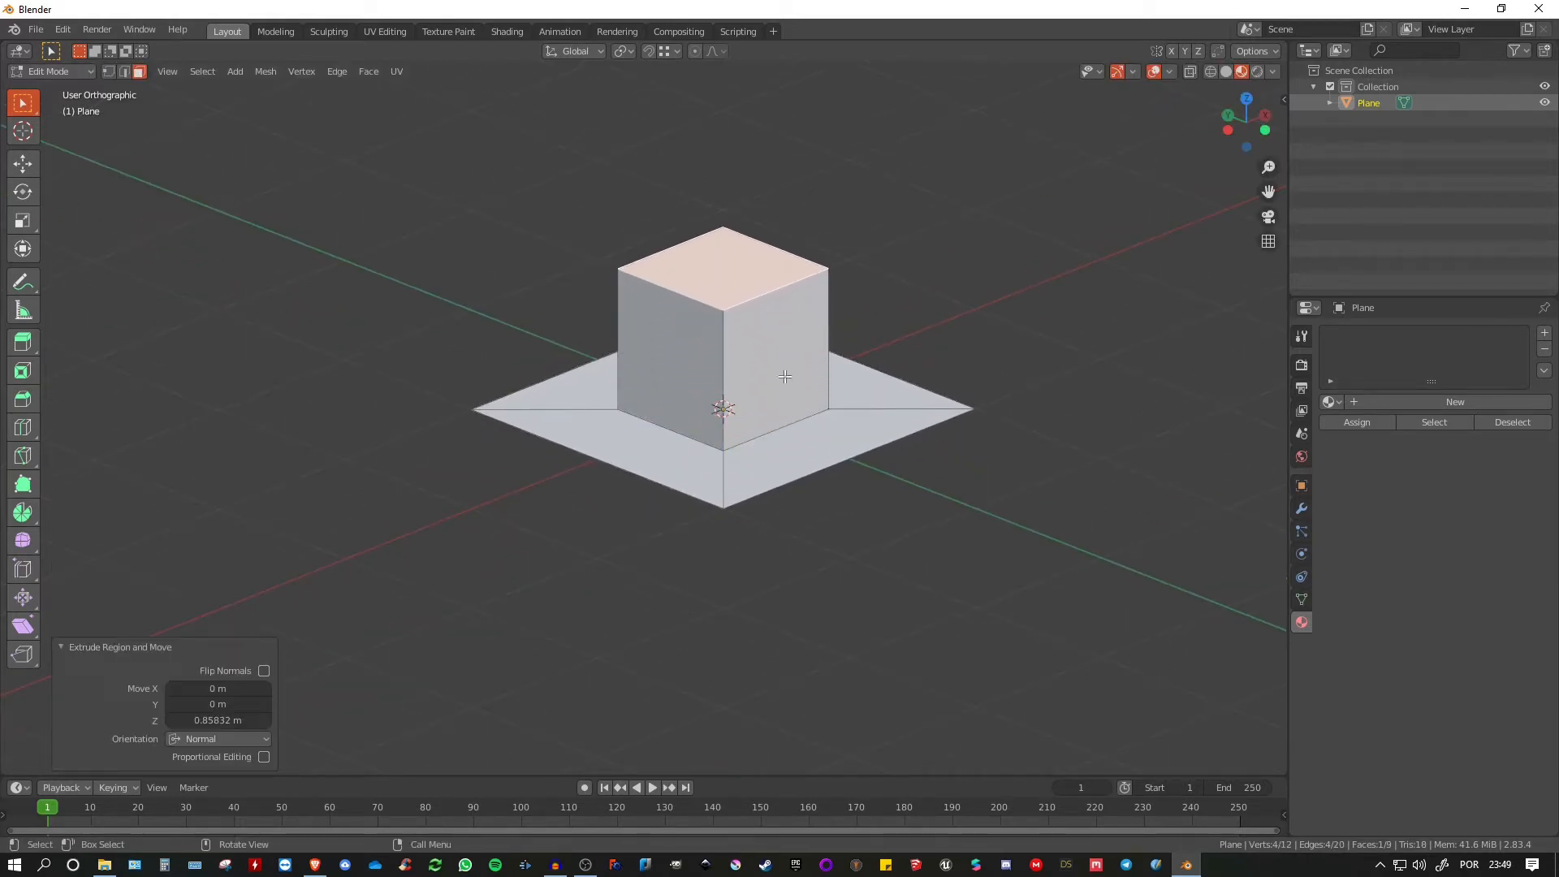
key(Tab)
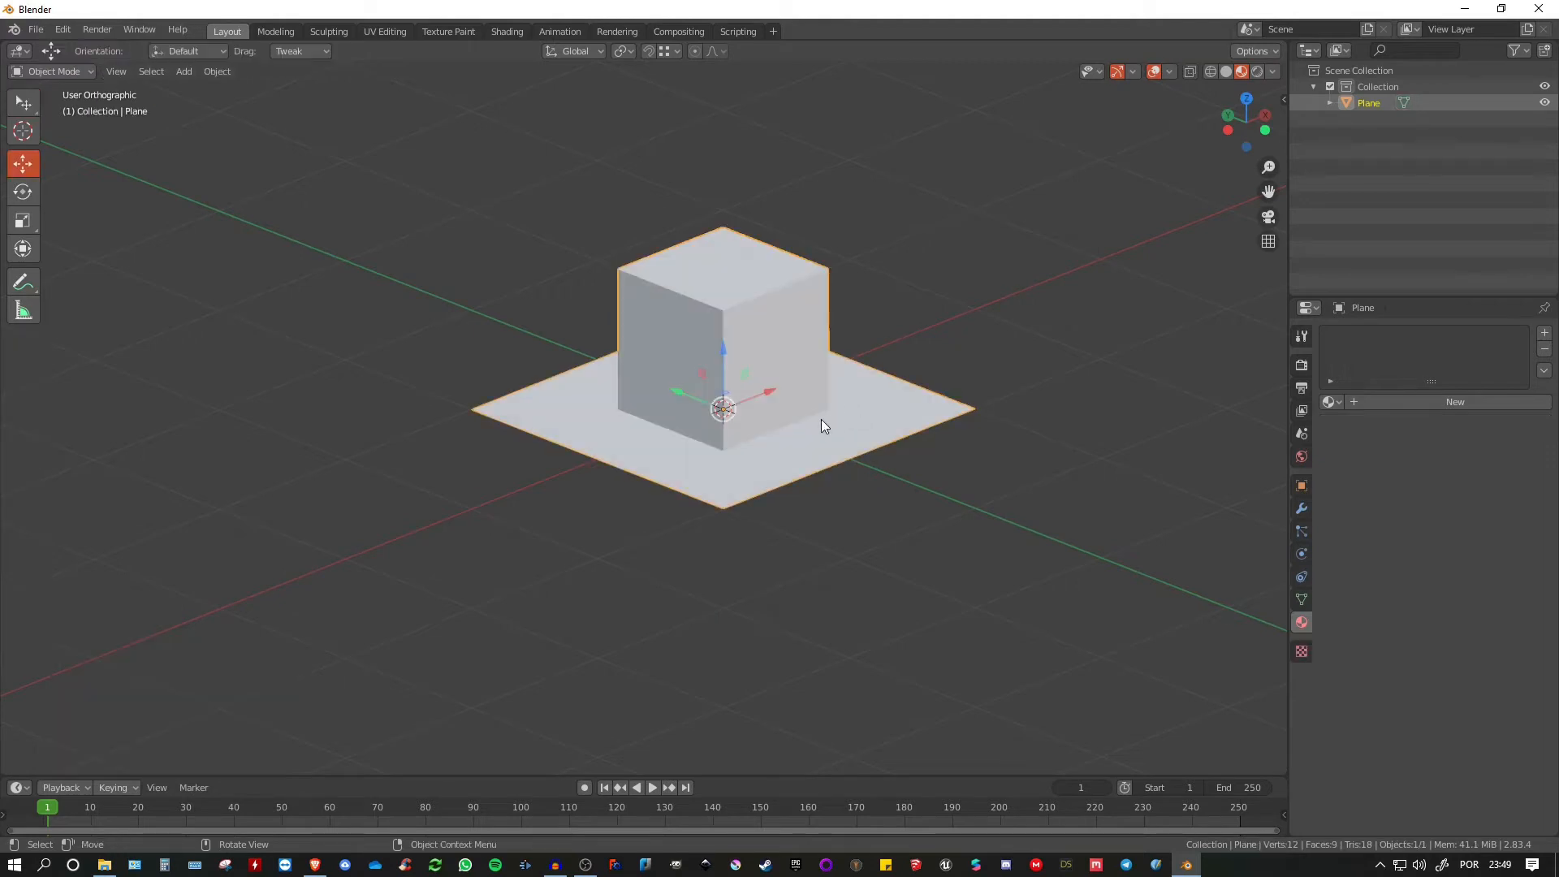
Delete the extruded plane and add a Monkey mesh in its place.
key(x)
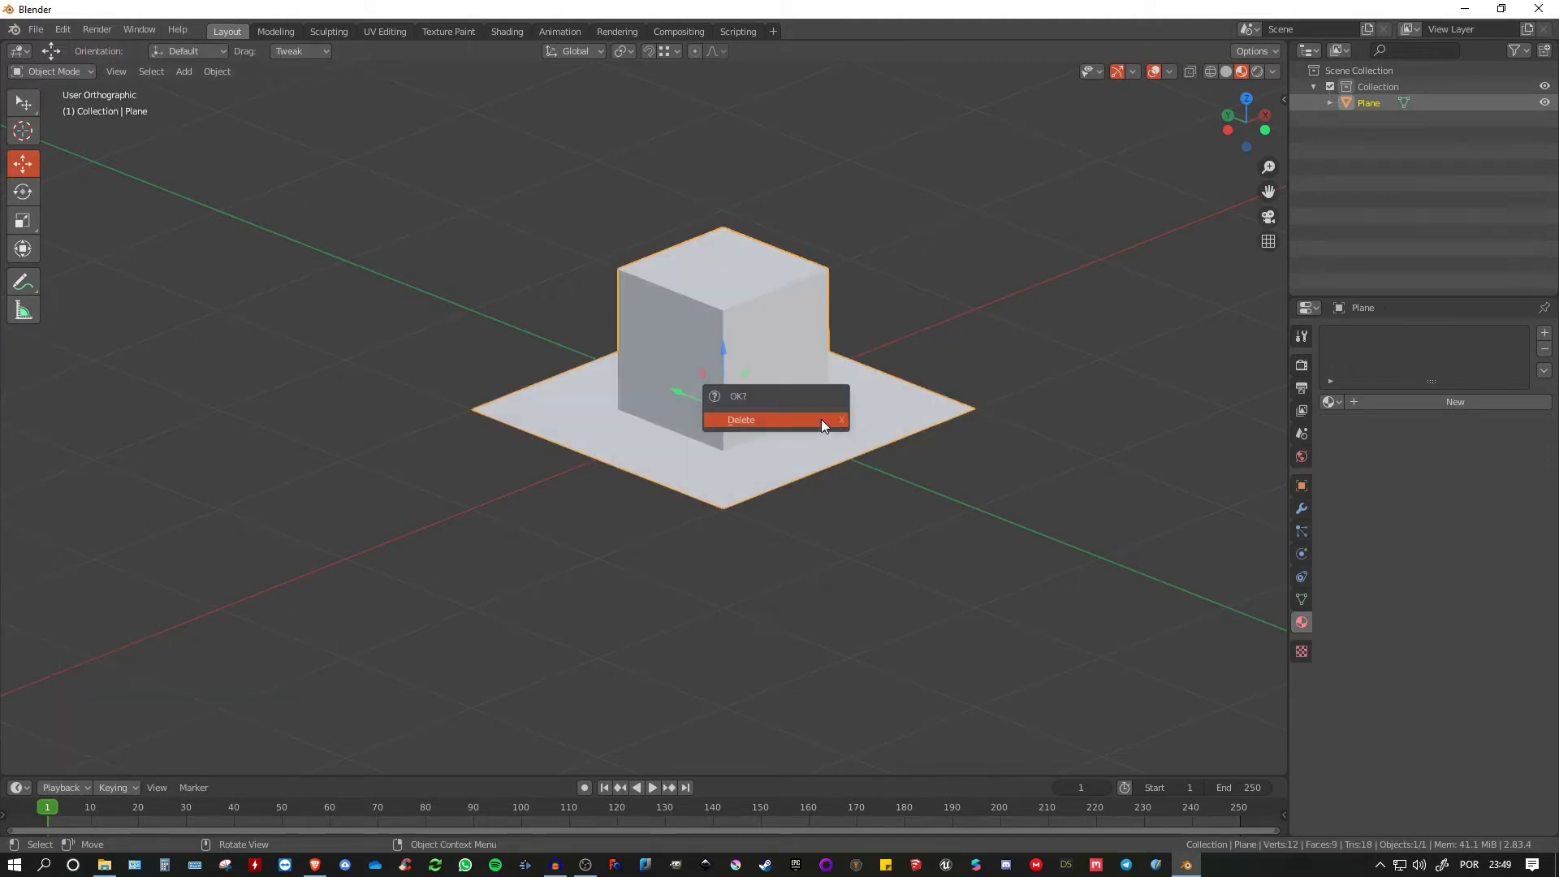
click(821, 419)
key(shift+a)
mouse_move(847, 420)
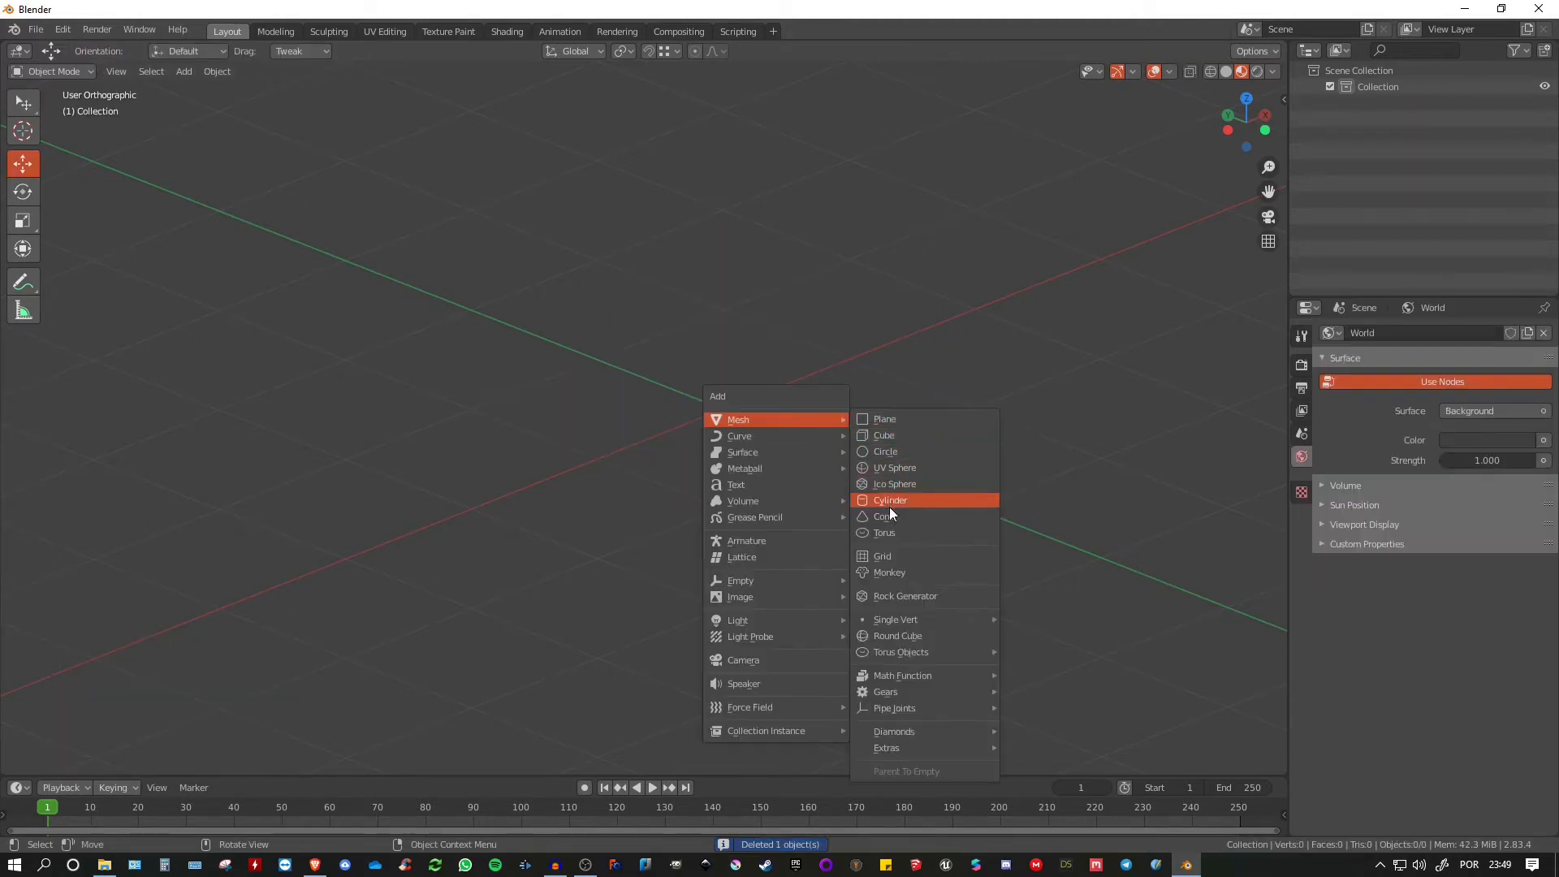
click(881, 574)
middle_drag(793, 469, 655, 432)
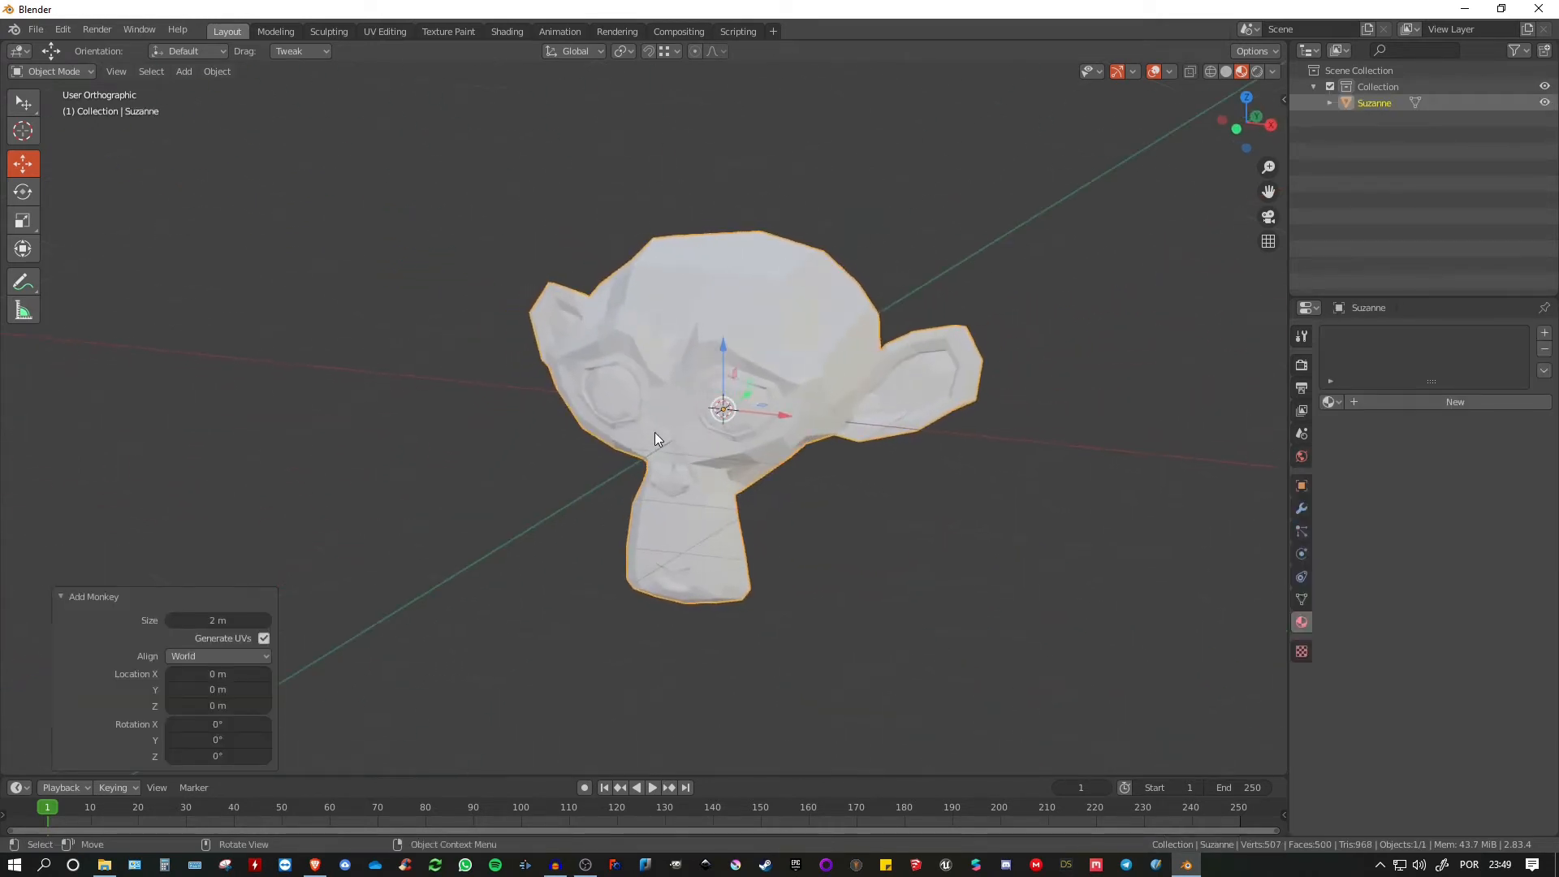
Switch the viewport to solid shading.
key(z)
click(767, 435)
mouse_move(856, 416)
middle_down()
mouse_move(766, 418)
mouse_move(889, 330)
mouse_move(883, 283)
mouse_move(870, 406)
mouse_move(794, 365)
mouse_move(816, 353)
middle_up()
In Edit Mode, inset two adjacent faces on the underside of the monkey's head by about 0.083 m.
key(Tab)
click(493, 506)
scroll(493, 505, up, 3)
middle_drag(493, 506, 689, 376)
shift+click(689, 376)
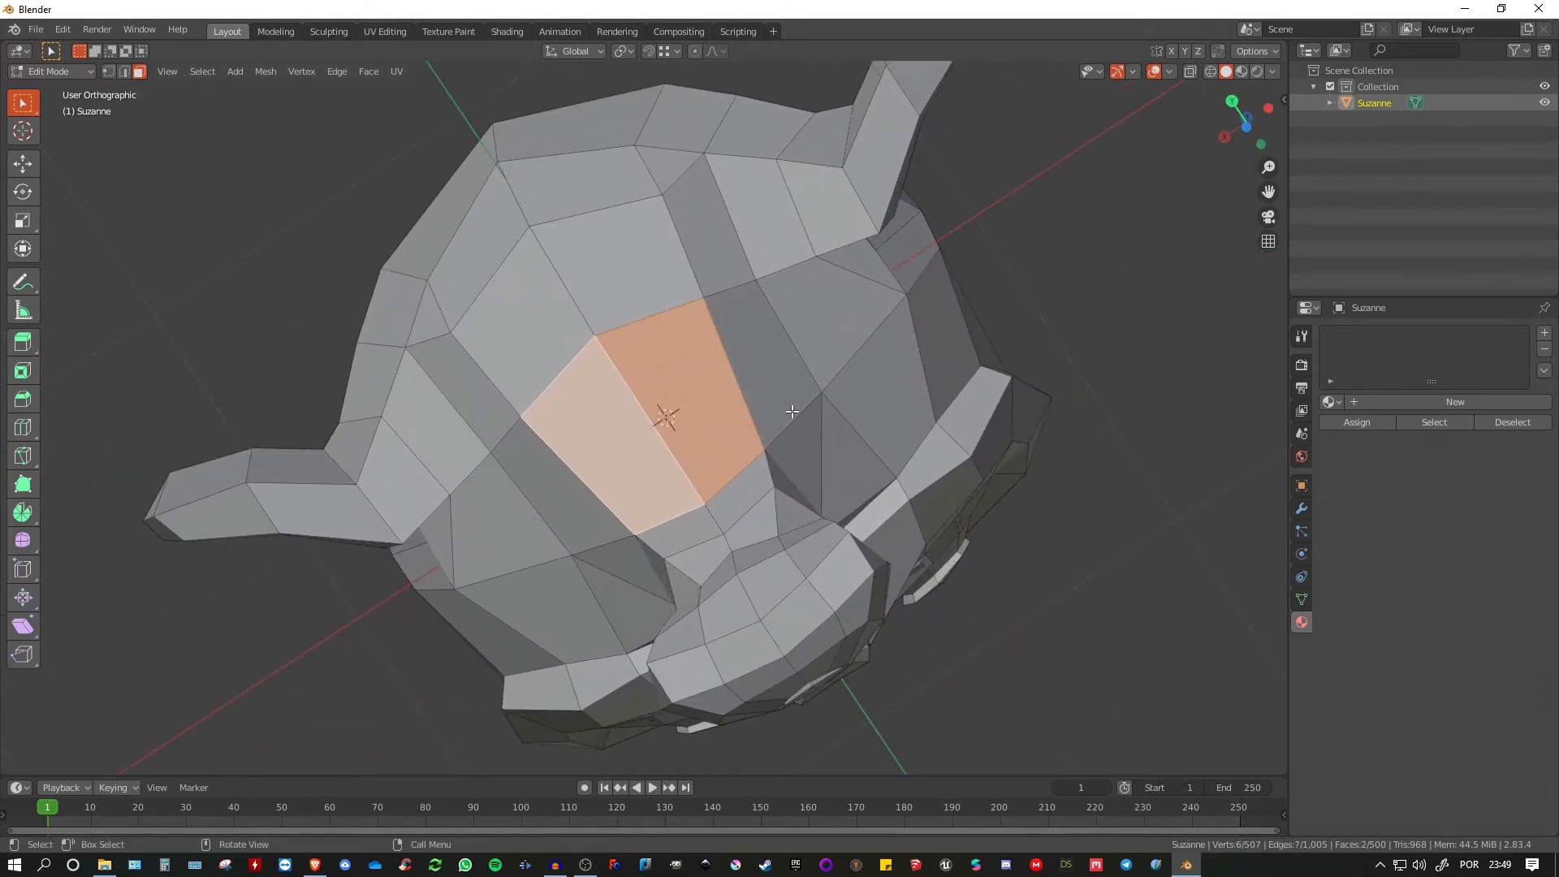
key(i)
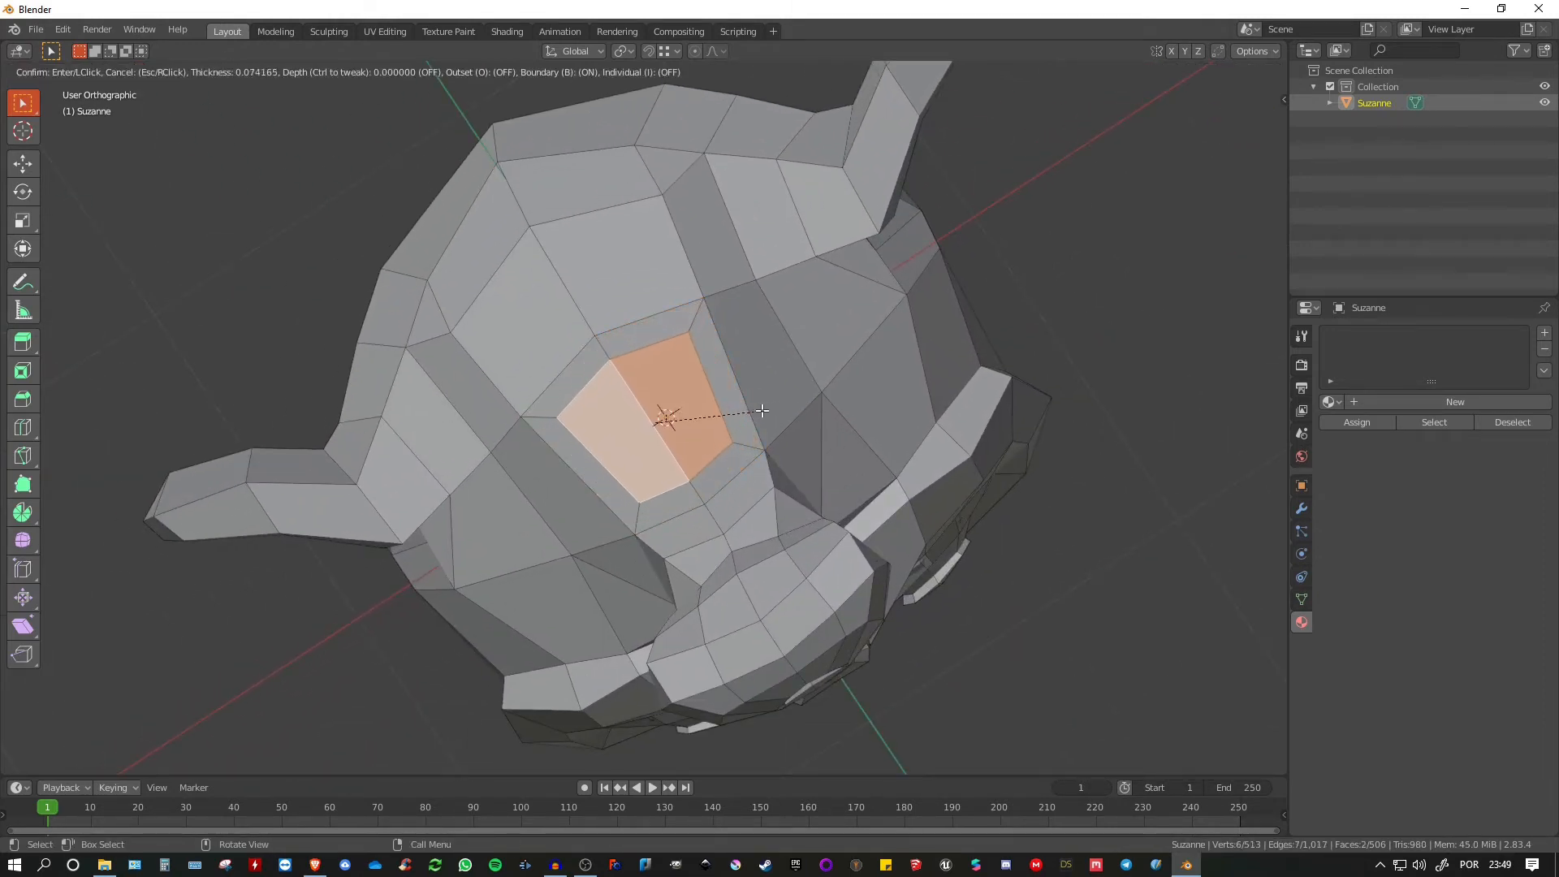
click(762, 410)
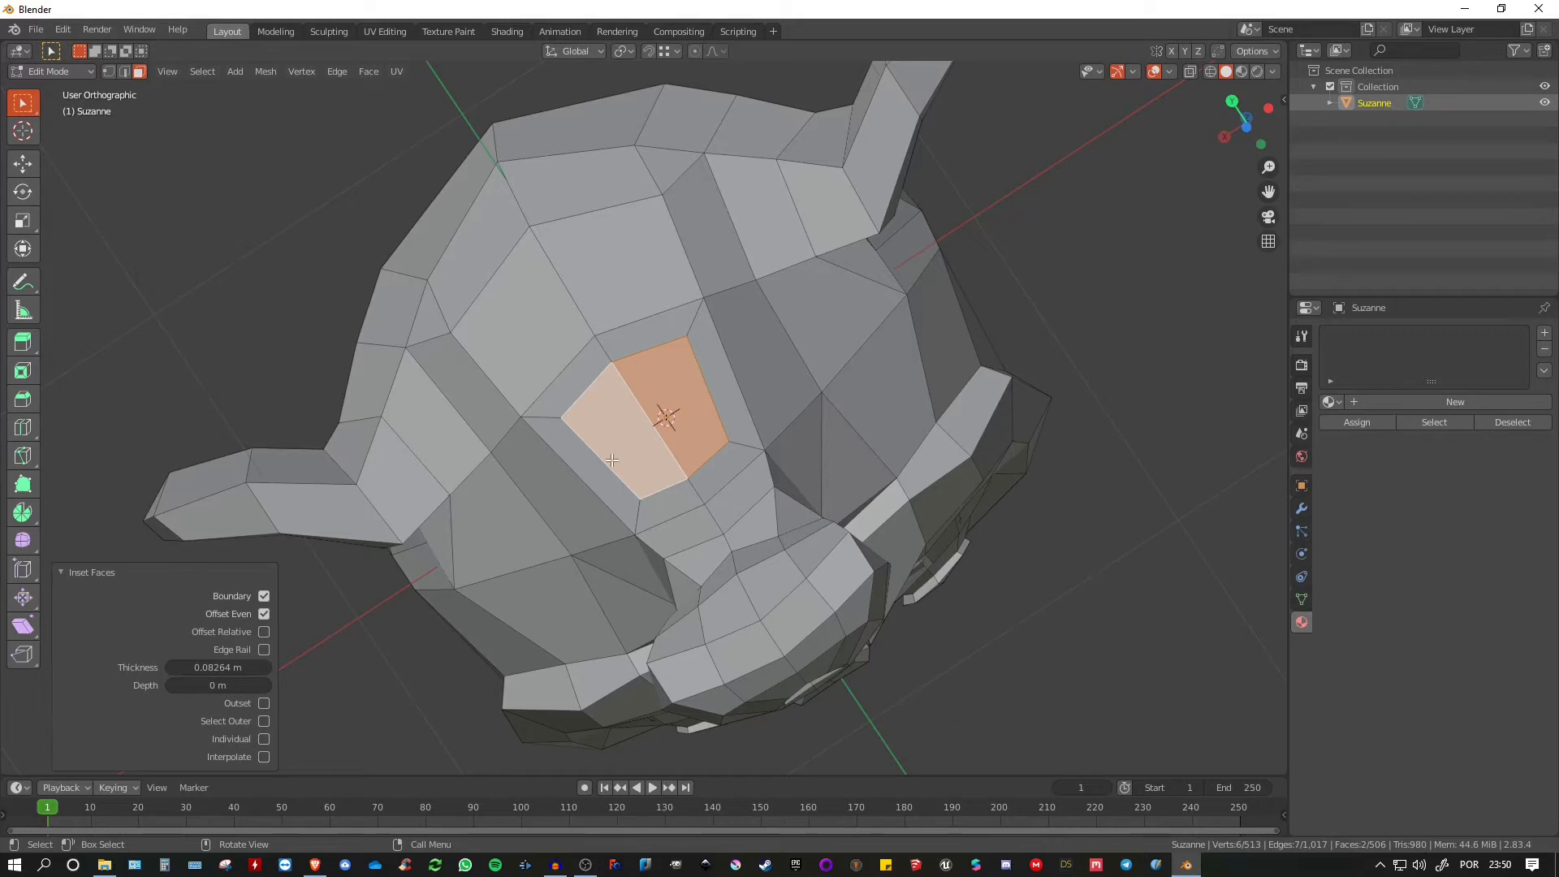
Delete four adjoining faces on top of the monkey's head to open a hole.
scroll(579, 385, up, 2)
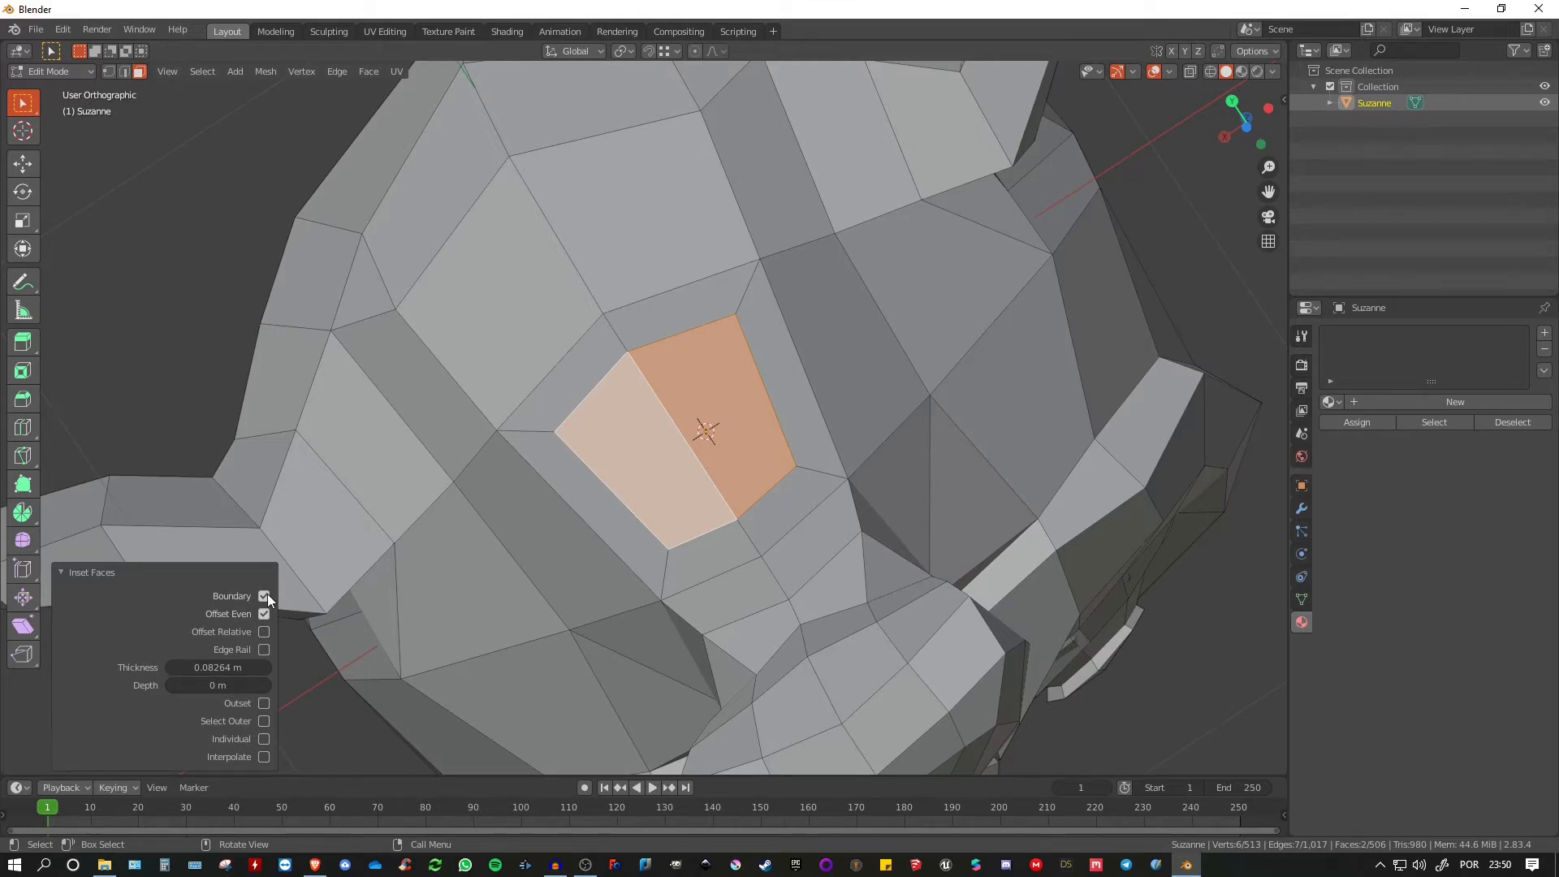
middle_drag(524, 394, 688, 350)
scroll(690, 320, down, 4)
click(665, 305)
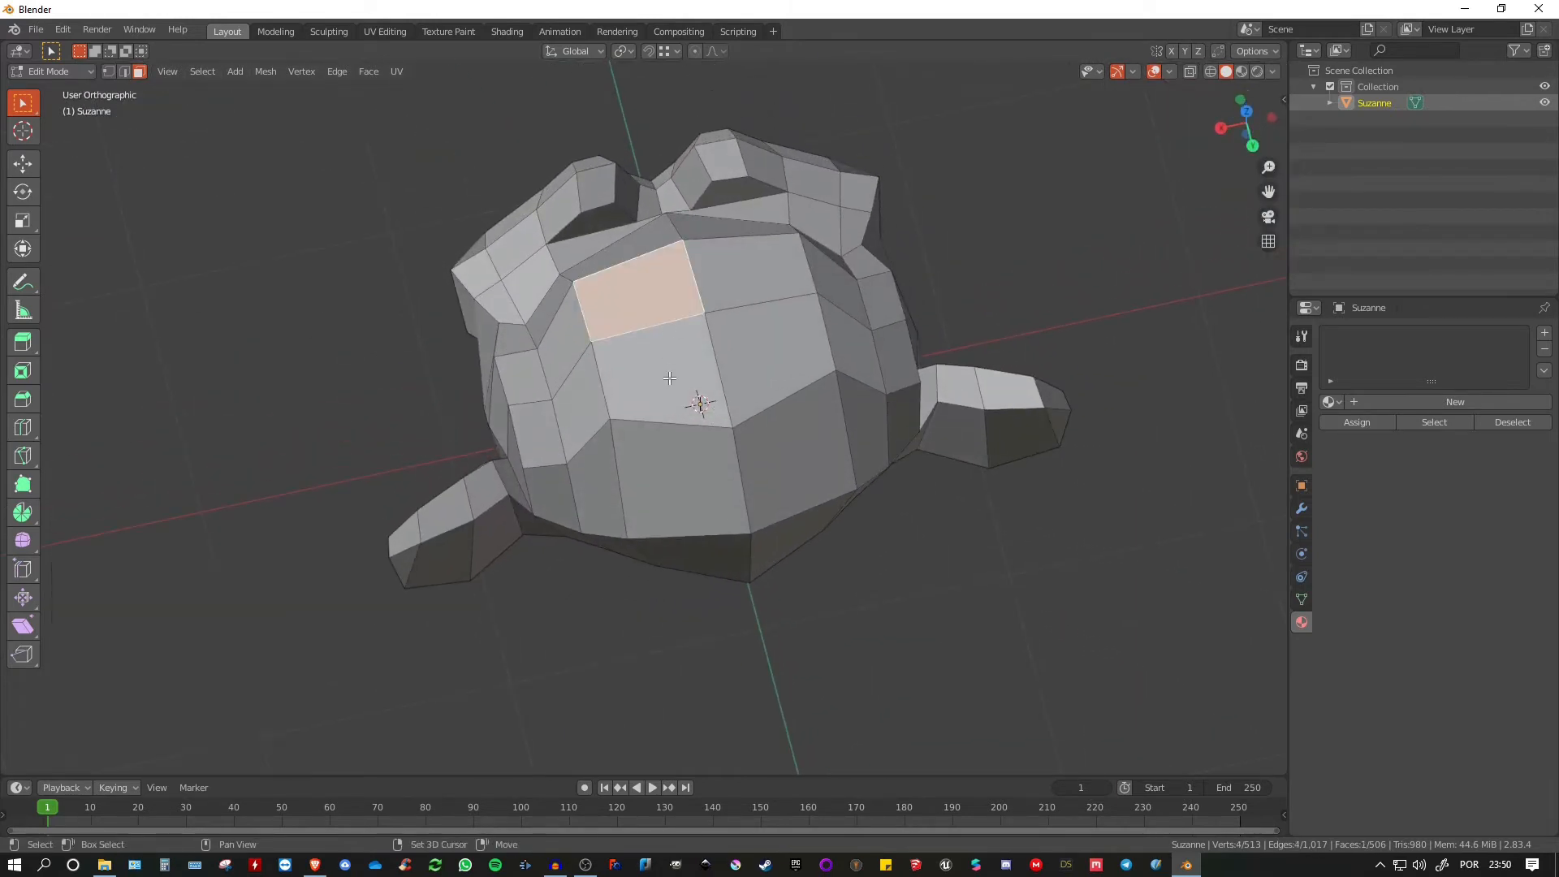
shift+click(657, 373)
shift+click(771, 361)
shift+click(751, 272)
middle_drag(751, 272, 663, 323)
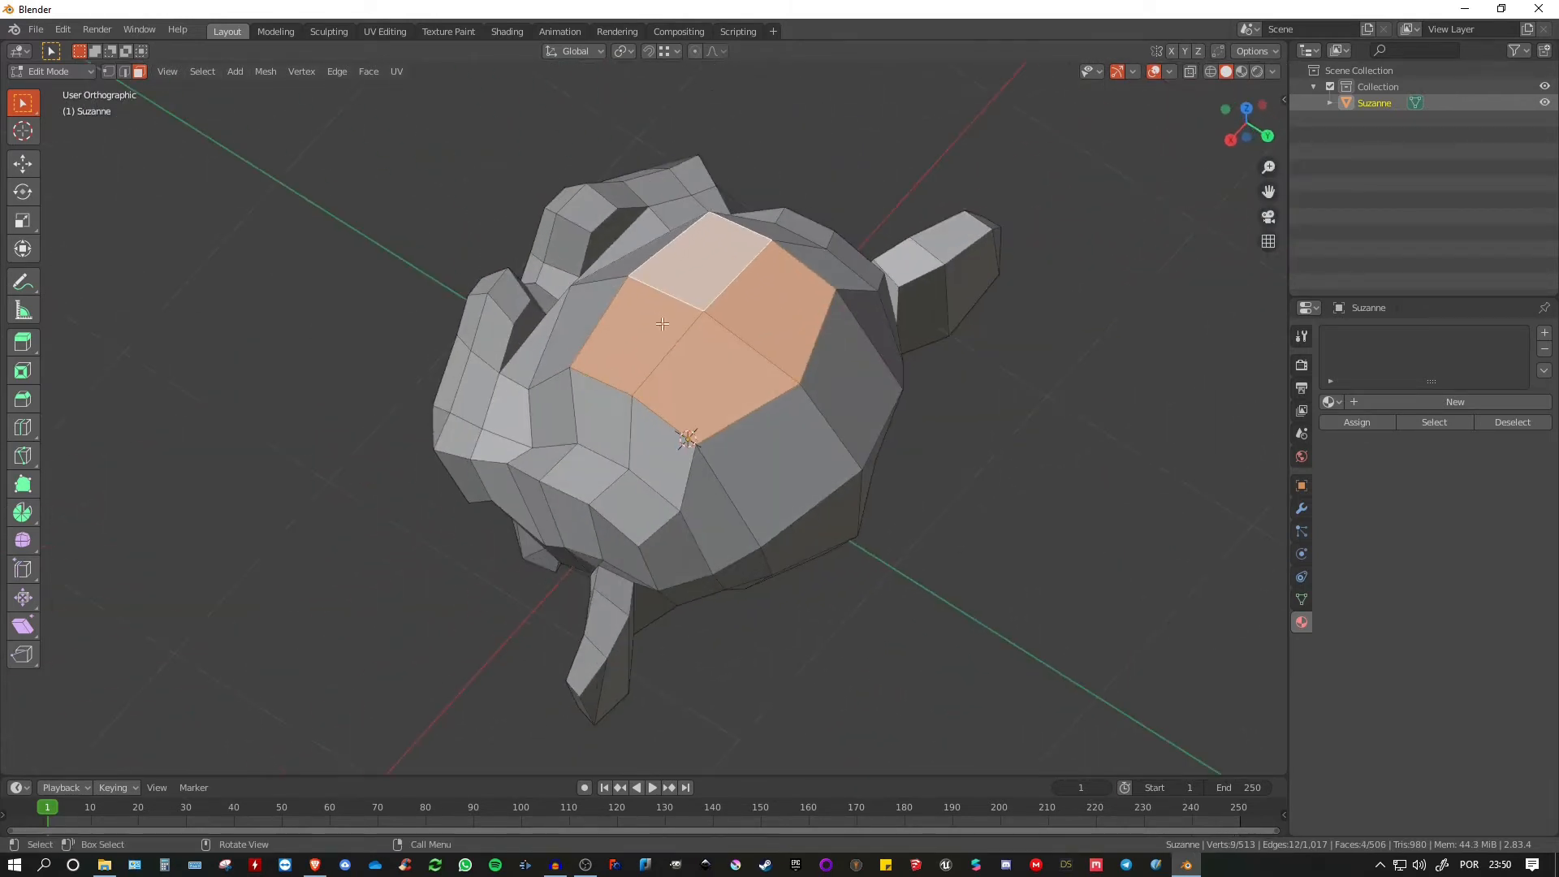
key(x)
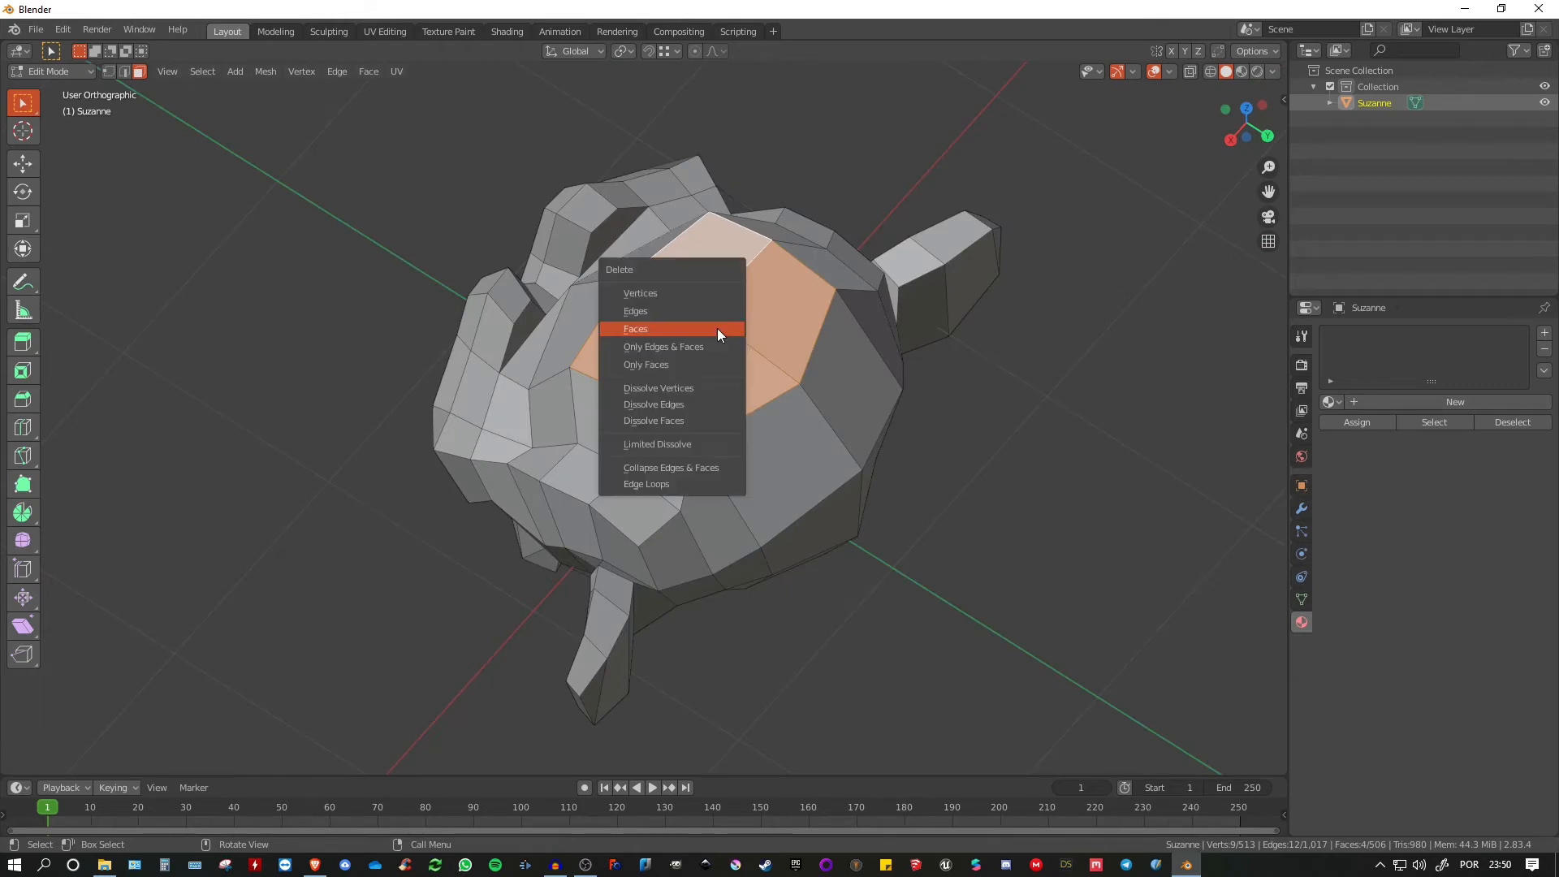
click(659, 333)
Inset the full ring of twelve faces surrounding the hole in the head by about 0.068 m.
middle_drag(659, 333, 691, 390)
click(715, 479)
shift+click(634, 496)
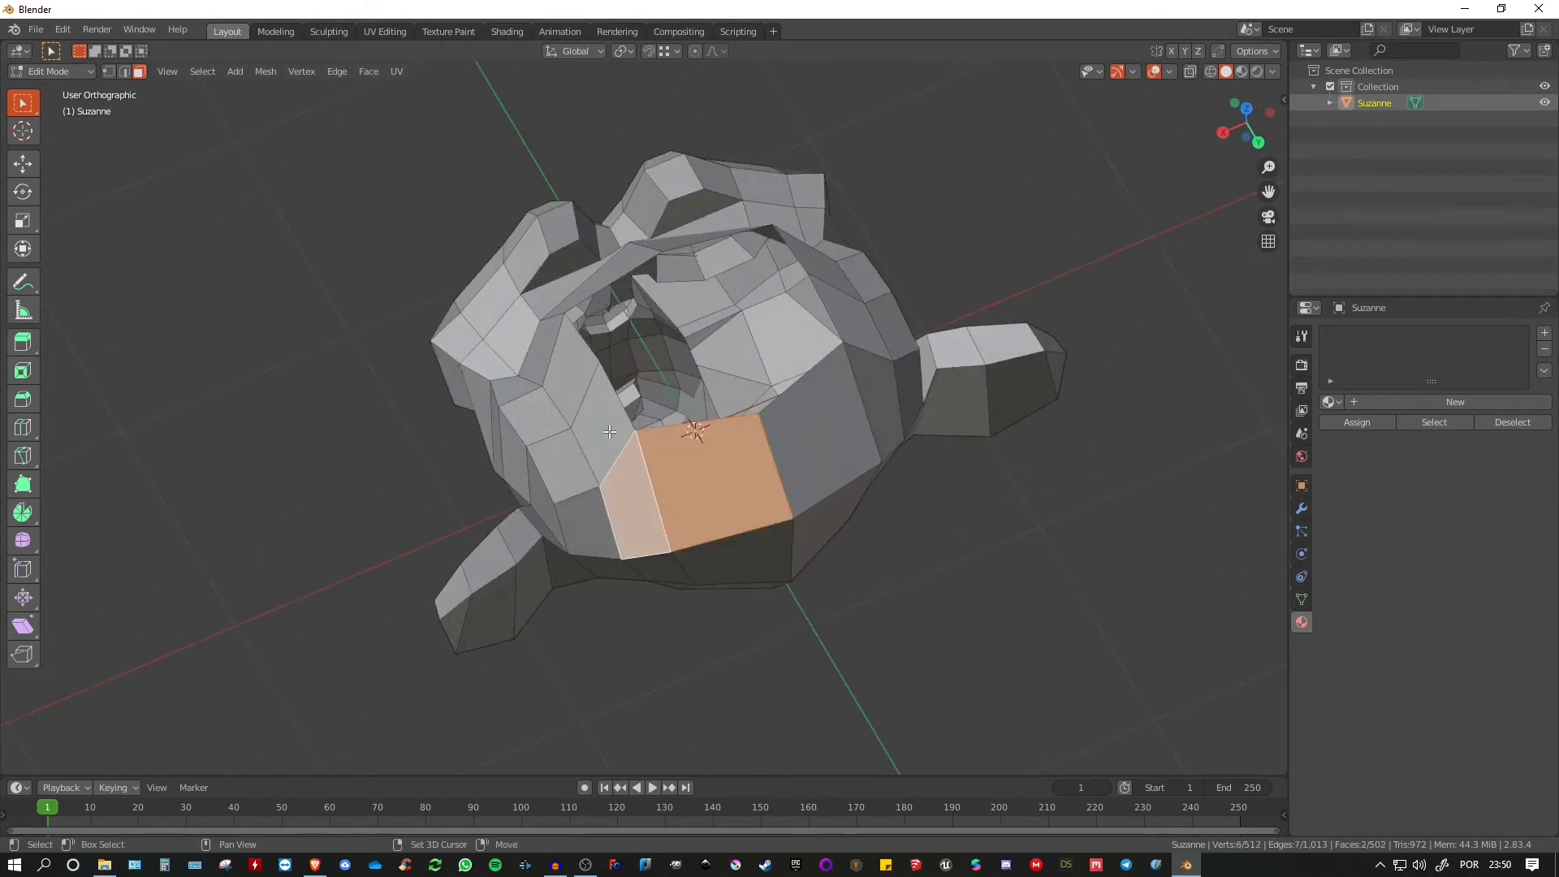
shift+click(610, 432)
shift+click(581, 382)
shift+click(560, 357)
middle_drag(560, 357, 472, 333)
shift+click(472, 333)
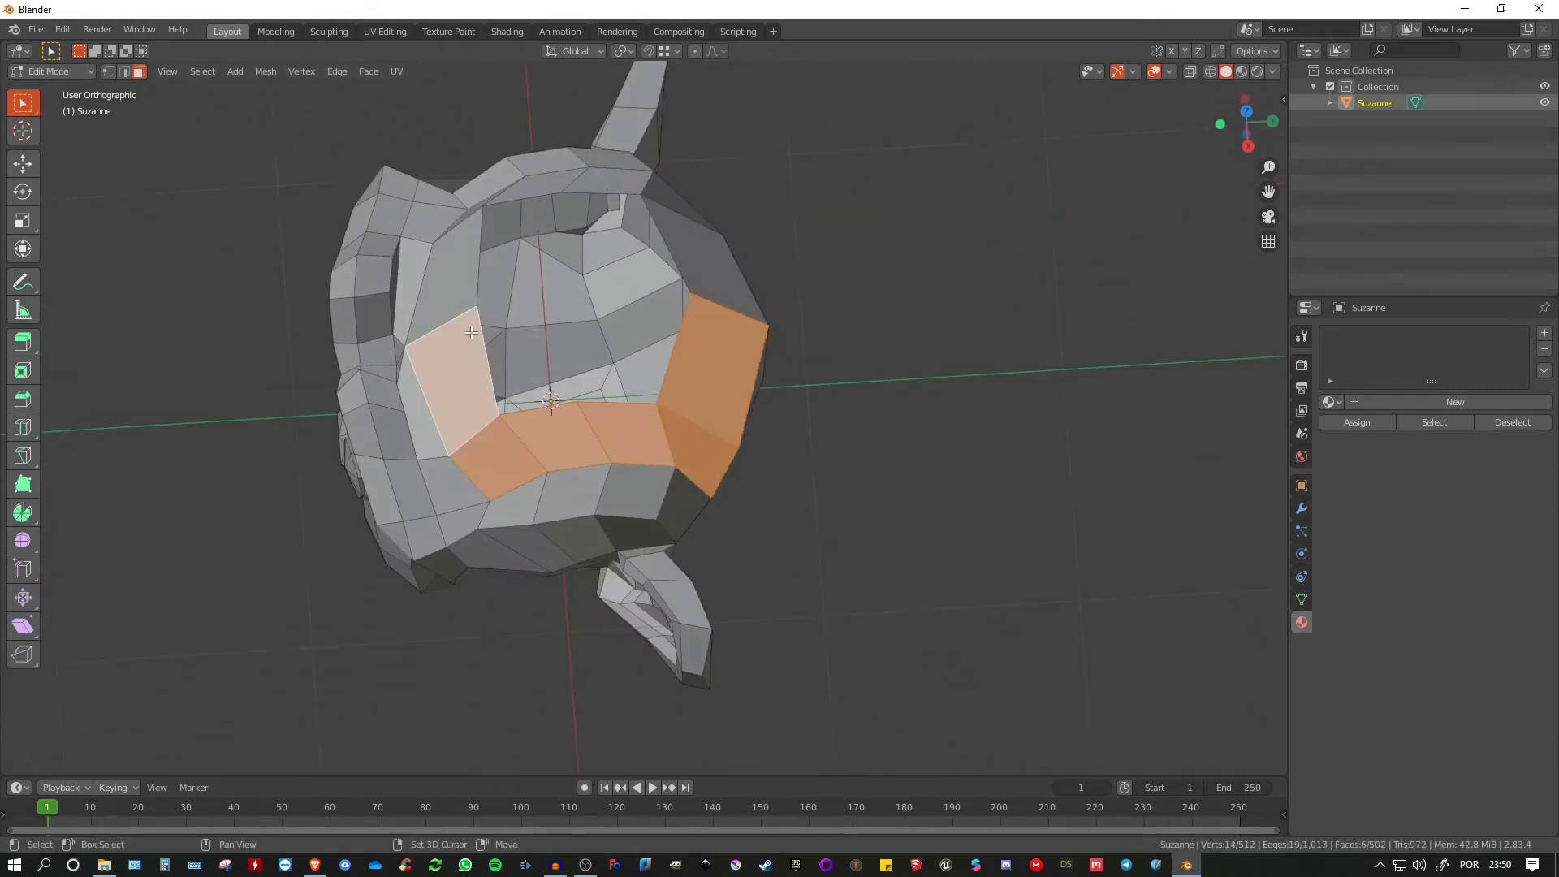
shift+click(462, 259)
middle_drag(461, 253, 439, 217)
shift+click(440, 214)
shift+click(491, 197)
shift+click(560, 175)
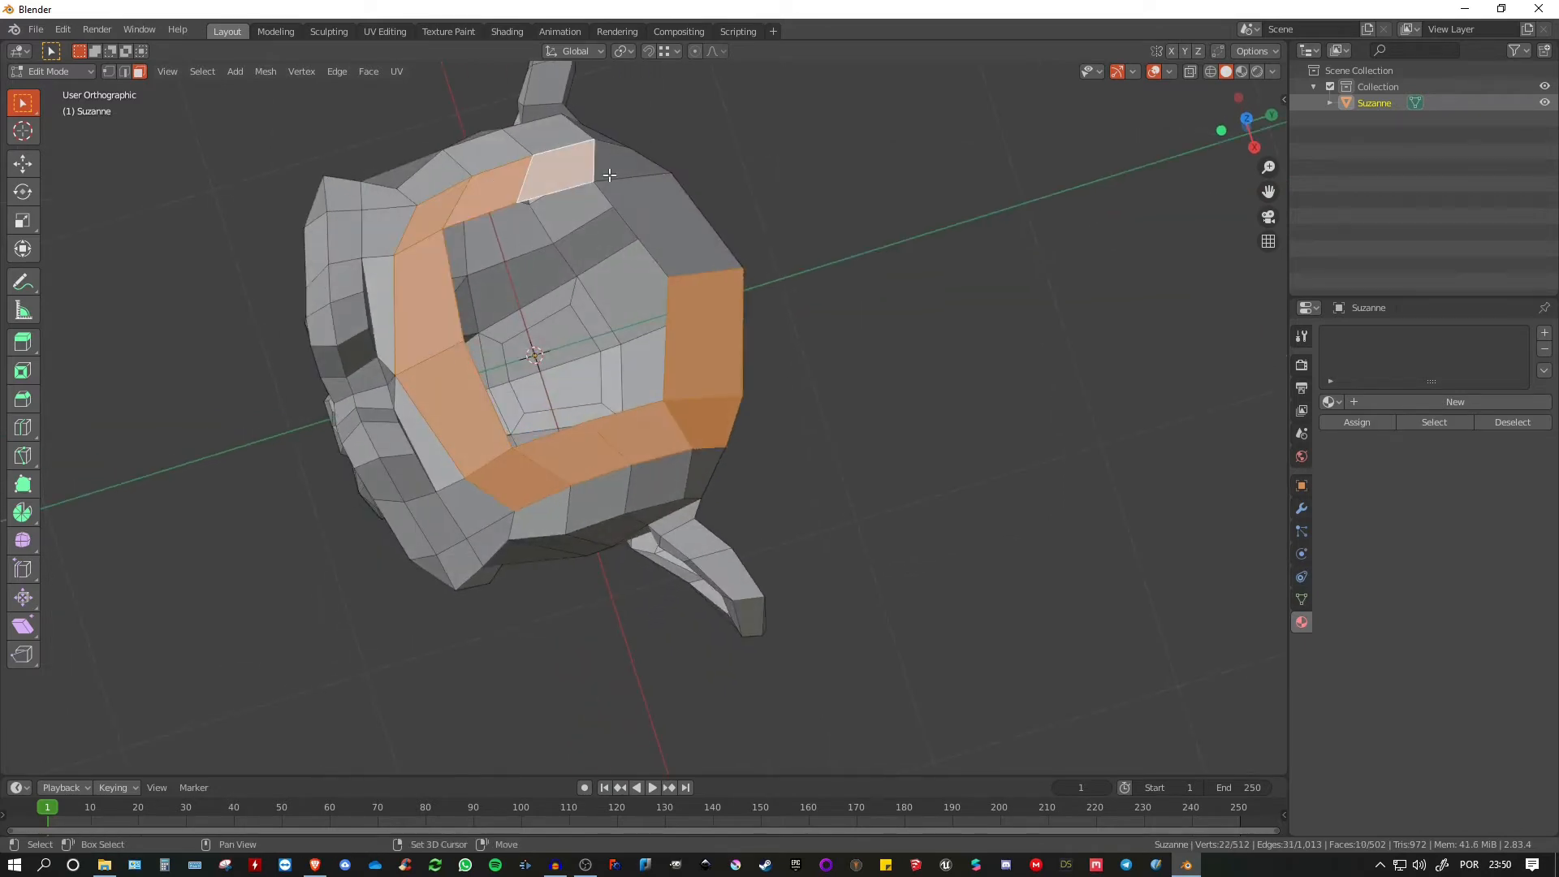
shift+click(611, 175)
shift+click(699, 229)
middle_drag(698, 229, 531, 197)
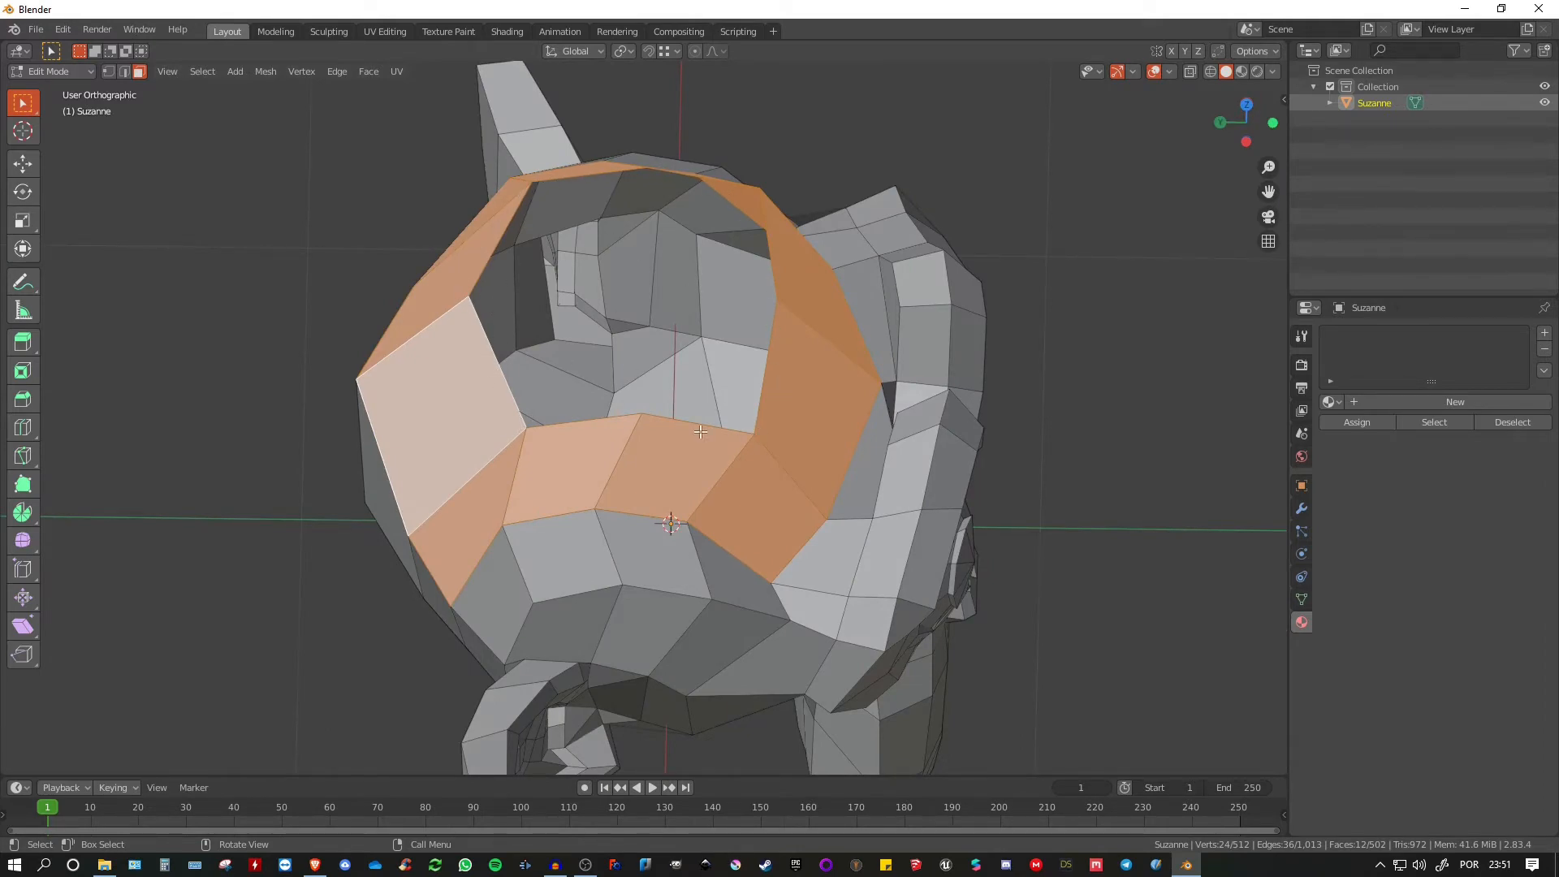
middle_drag(531, 420, 765, 463)
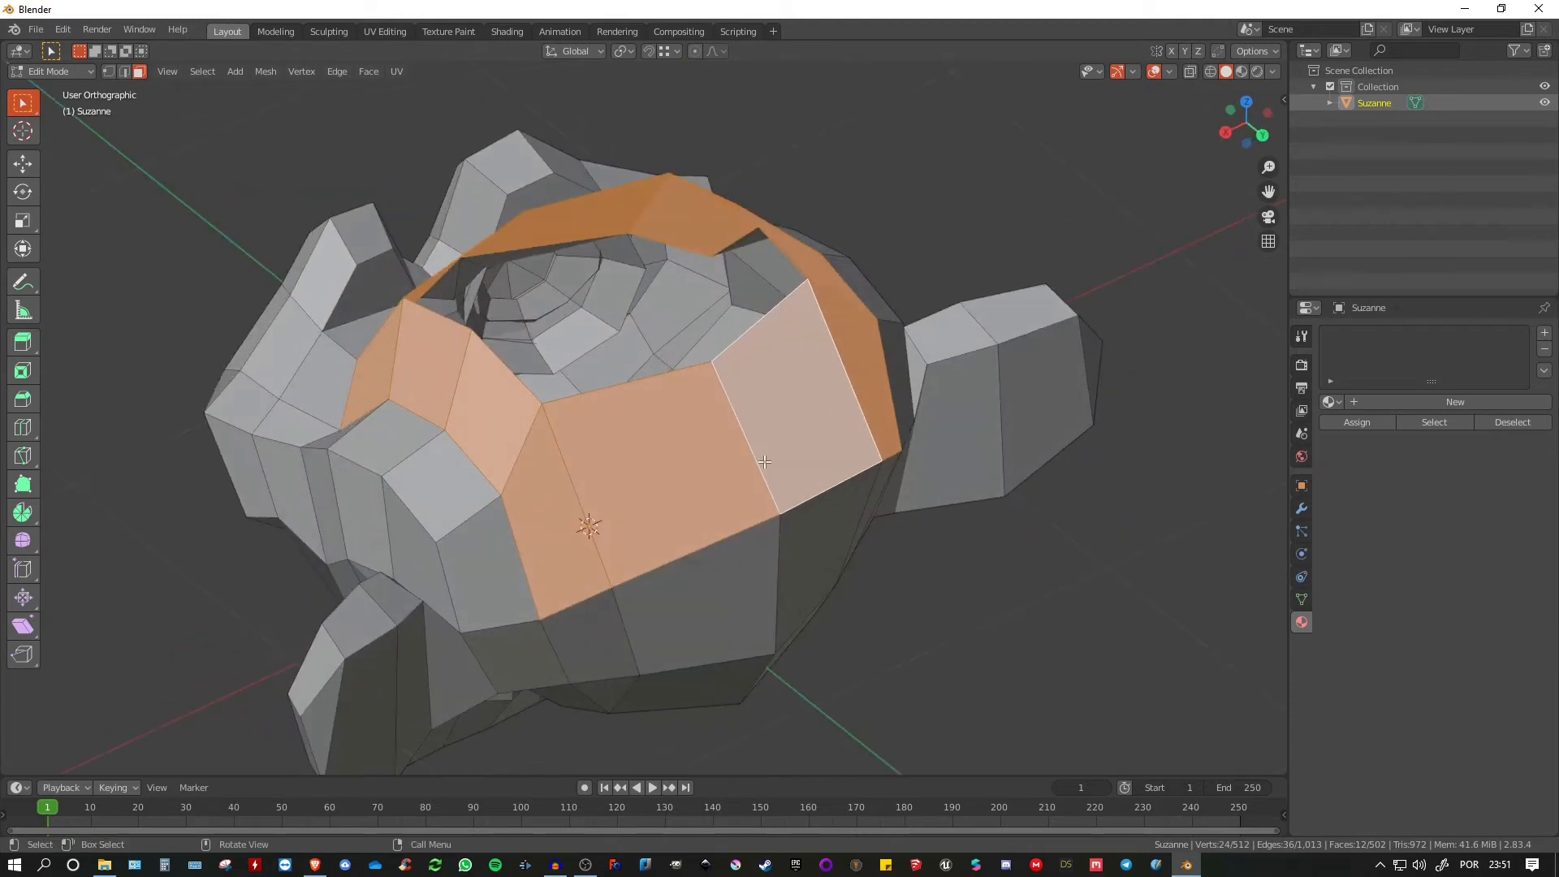
key(i)
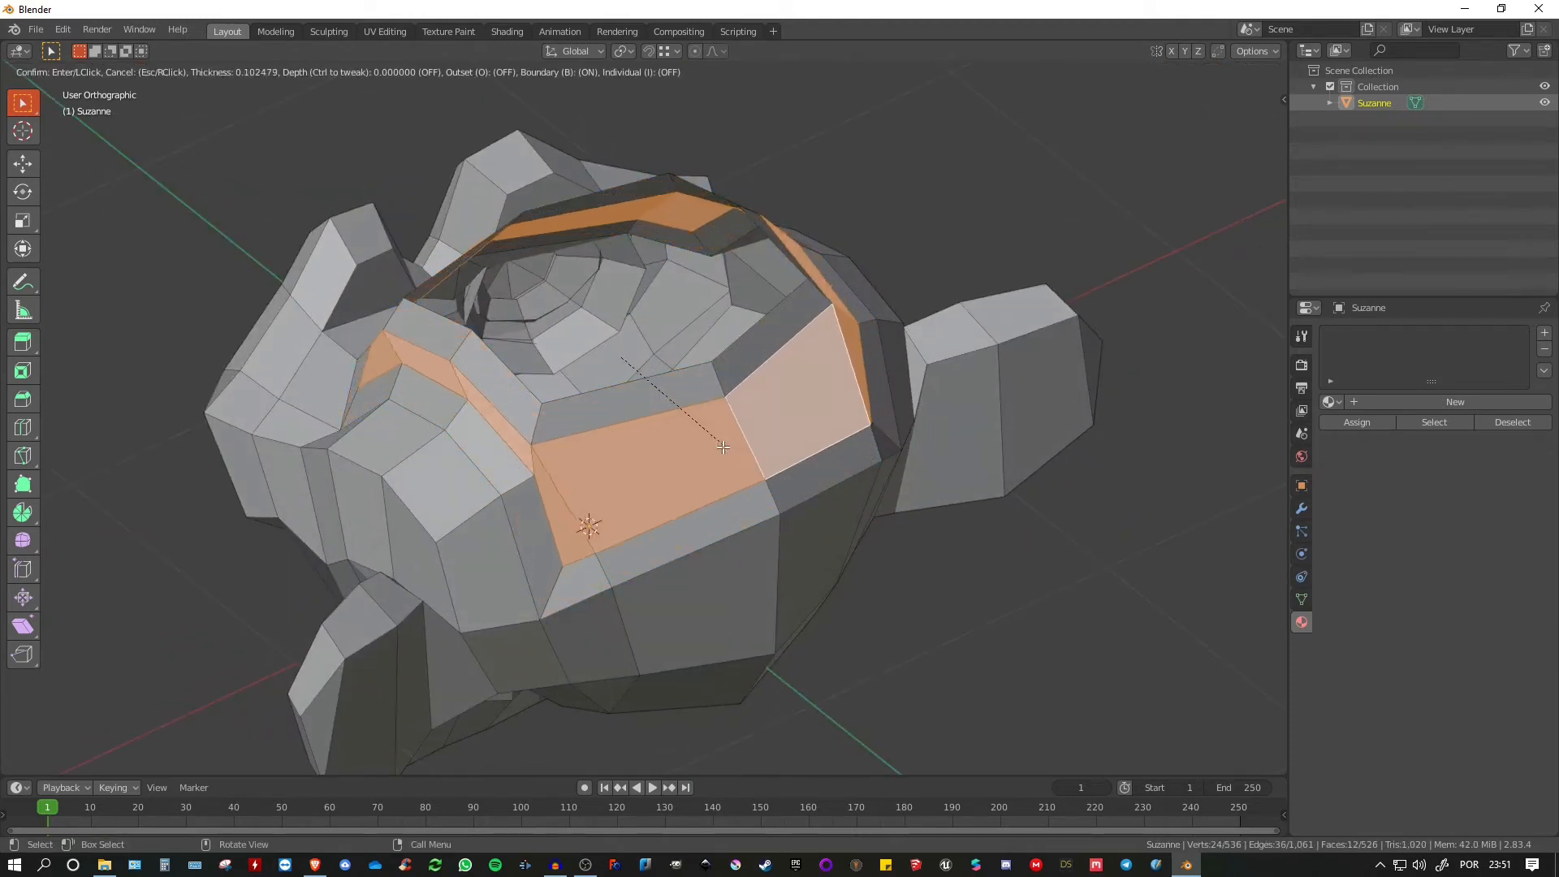
click(738, 447)
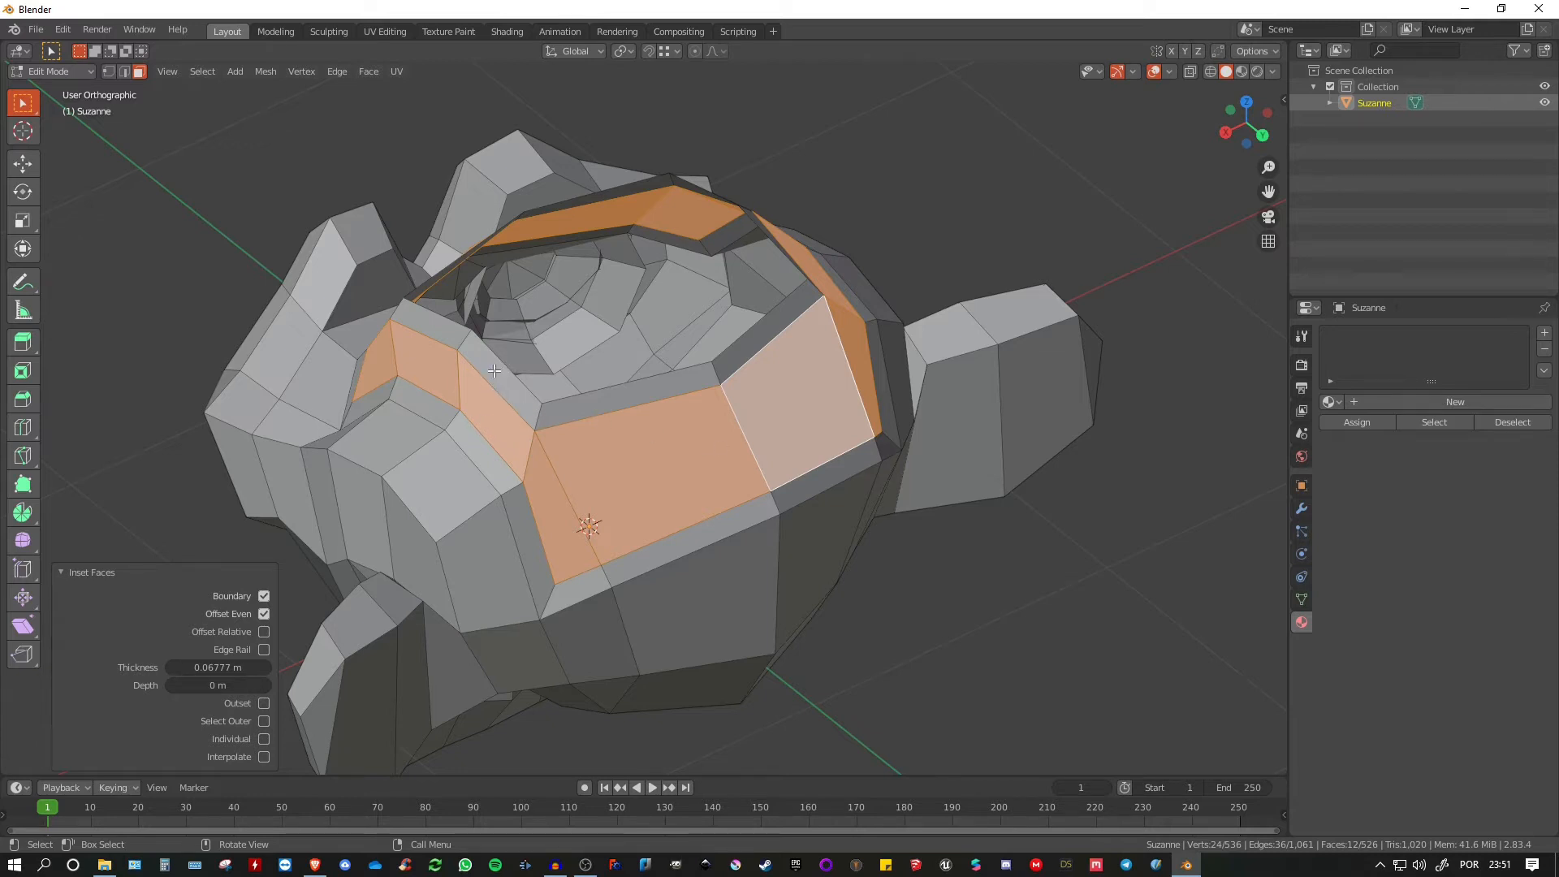
Turn off Boundary for the ring's inset and adjust its thickness.
click(263, 595)
click(264, 595)
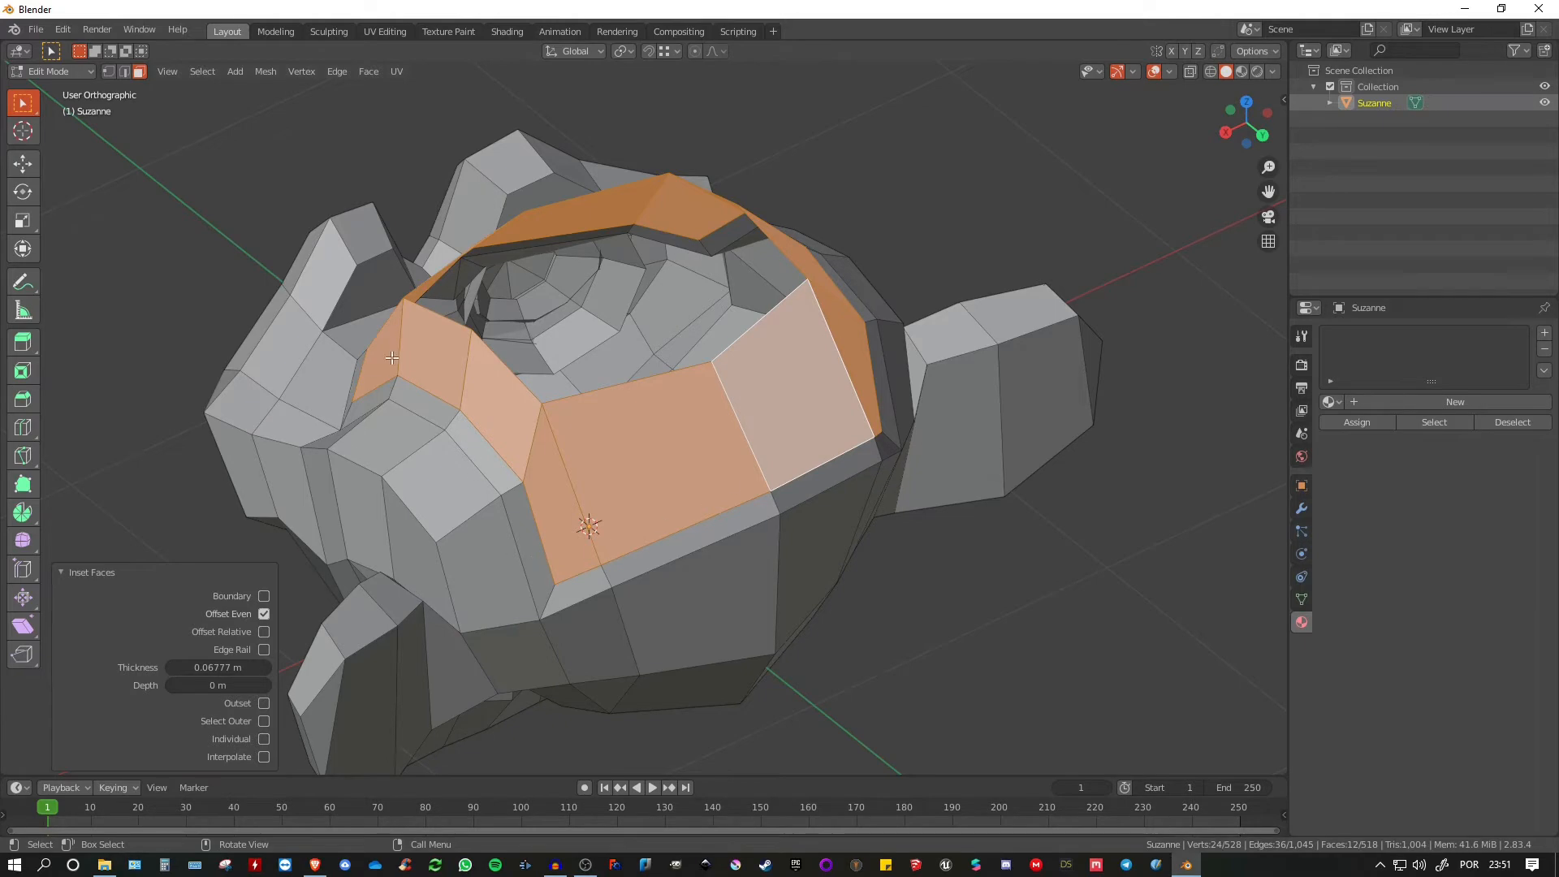
middle_drag(393, 357, 398, 521)
middle_drag(762, 571, 526, 514)
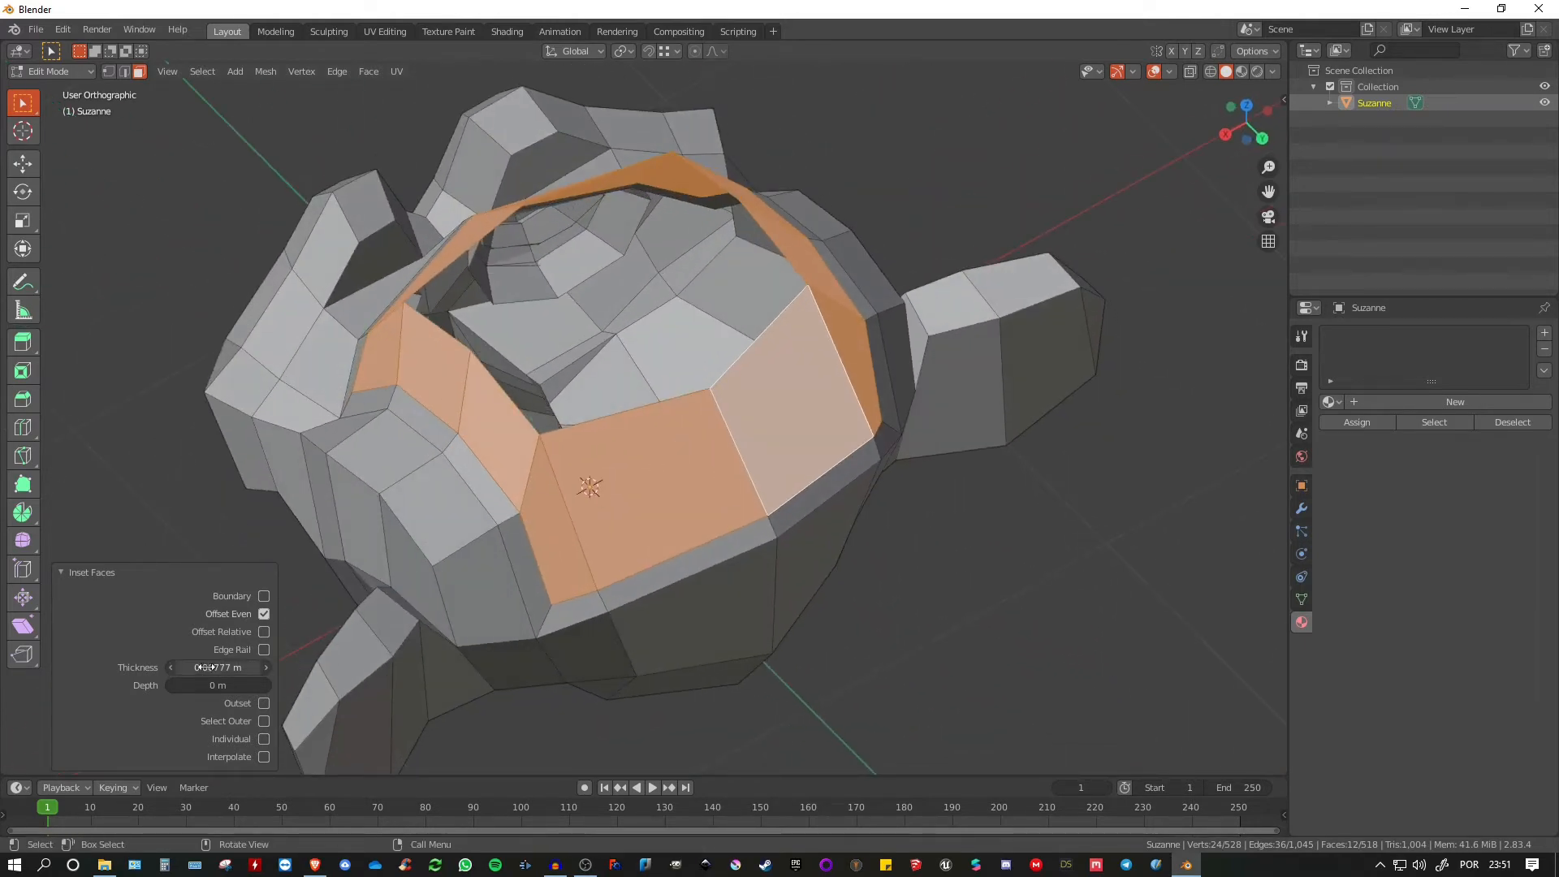
drag(206, 667, 248, 667)
Inset five connected faces on the monkey's muzzle beside the mouth by about 0.022 m.
middle_drag(585, 495, 619, 458)
click(622, 436)
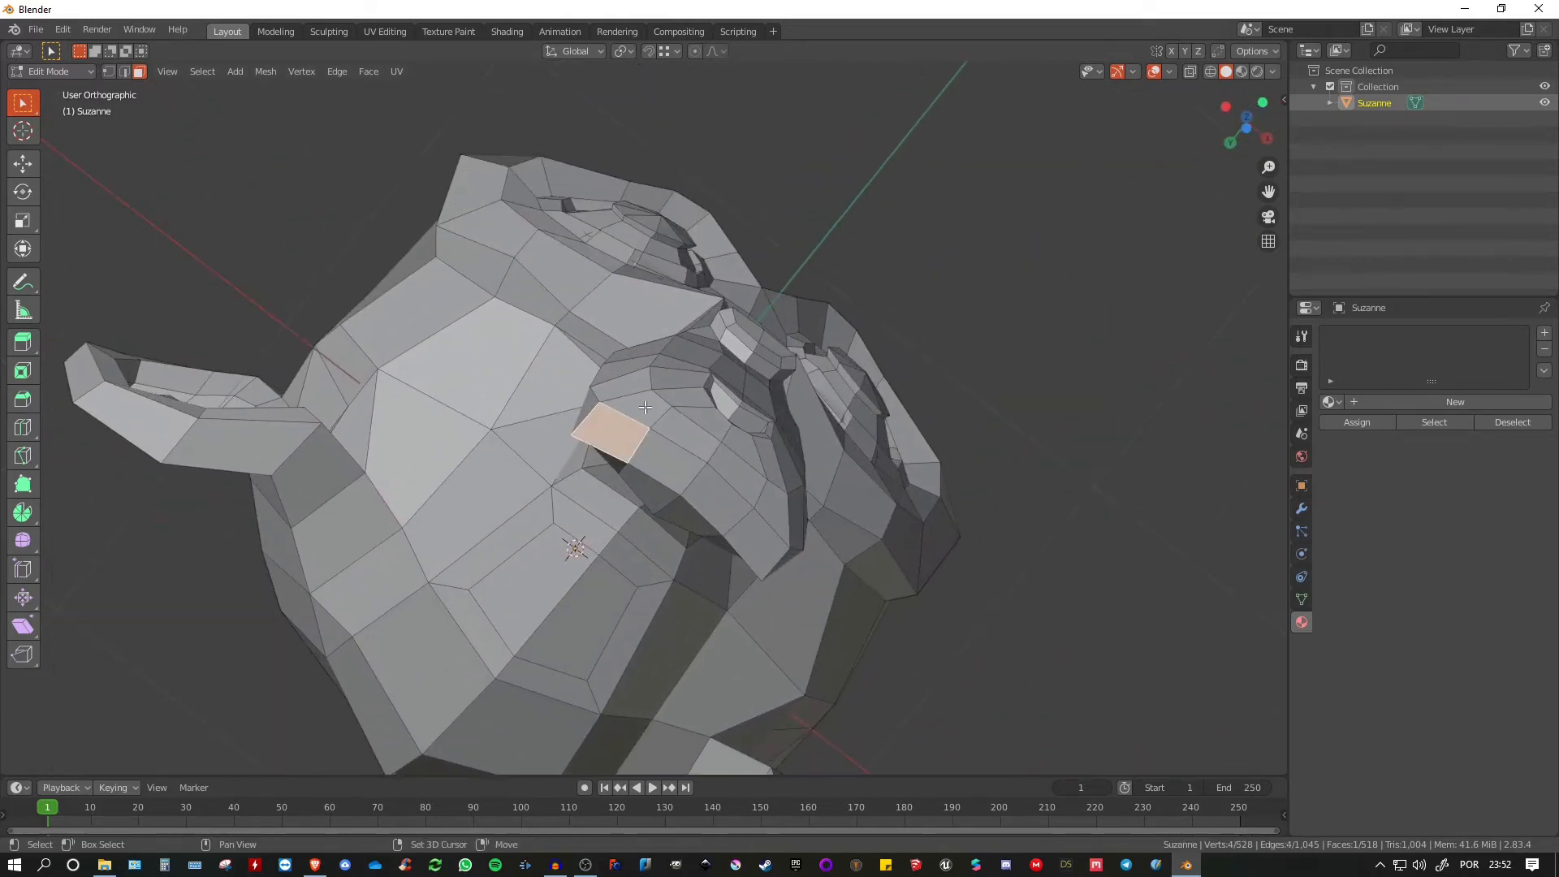
shift+click(645, 407)
shift+click(682, 398)
middle_drag(682, 398, 778, 426)
shift+click(588, 380)
middle_drag(588, 380, 784, 398)
shift+click(641, 359)
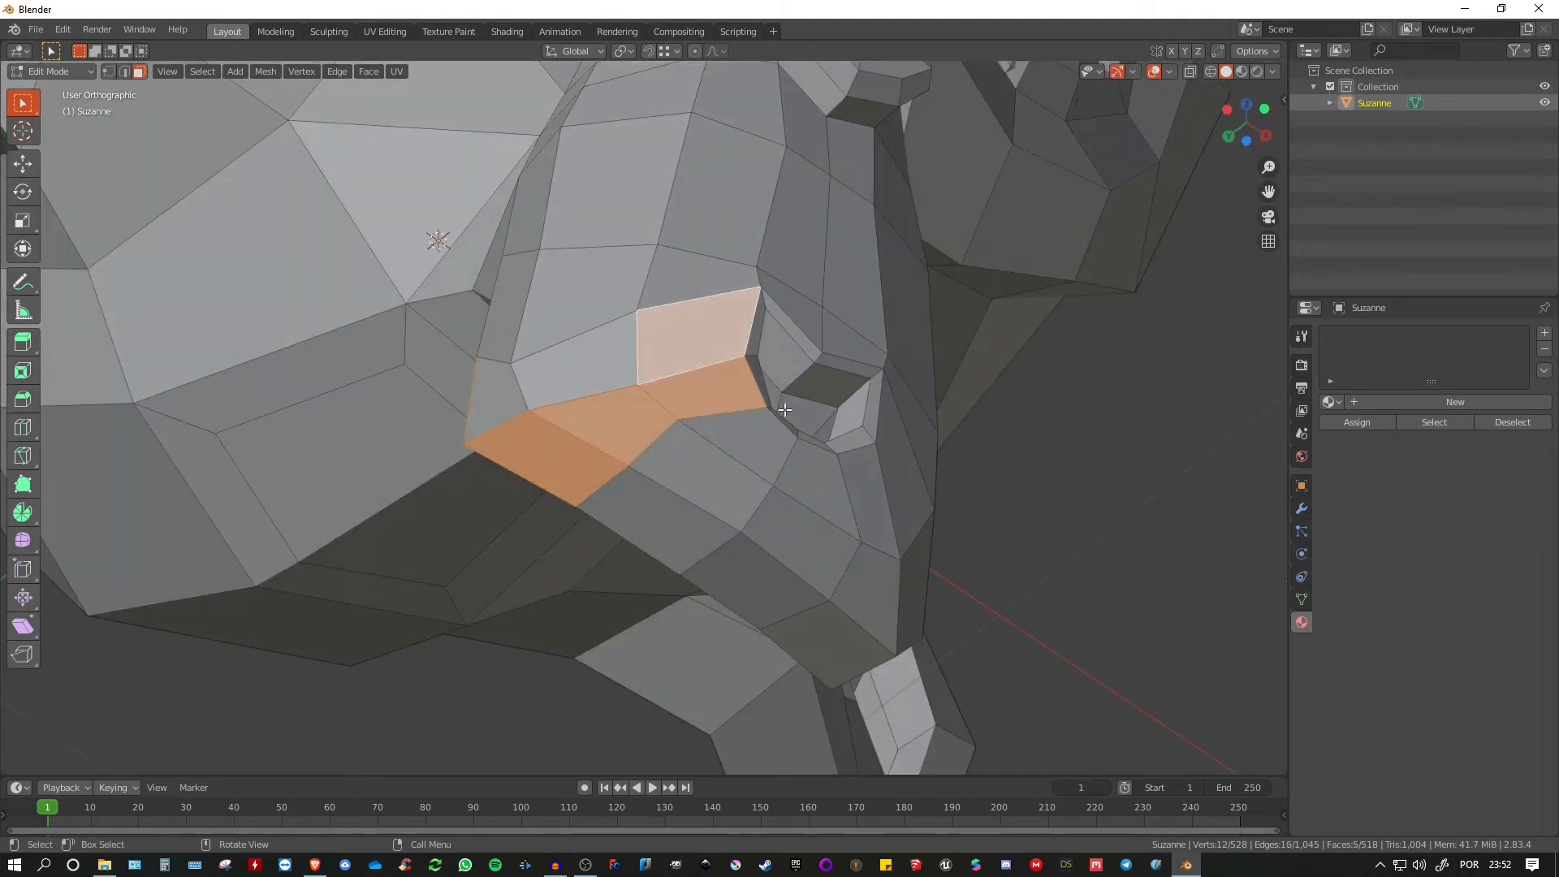
key(i)
click(859, 457)
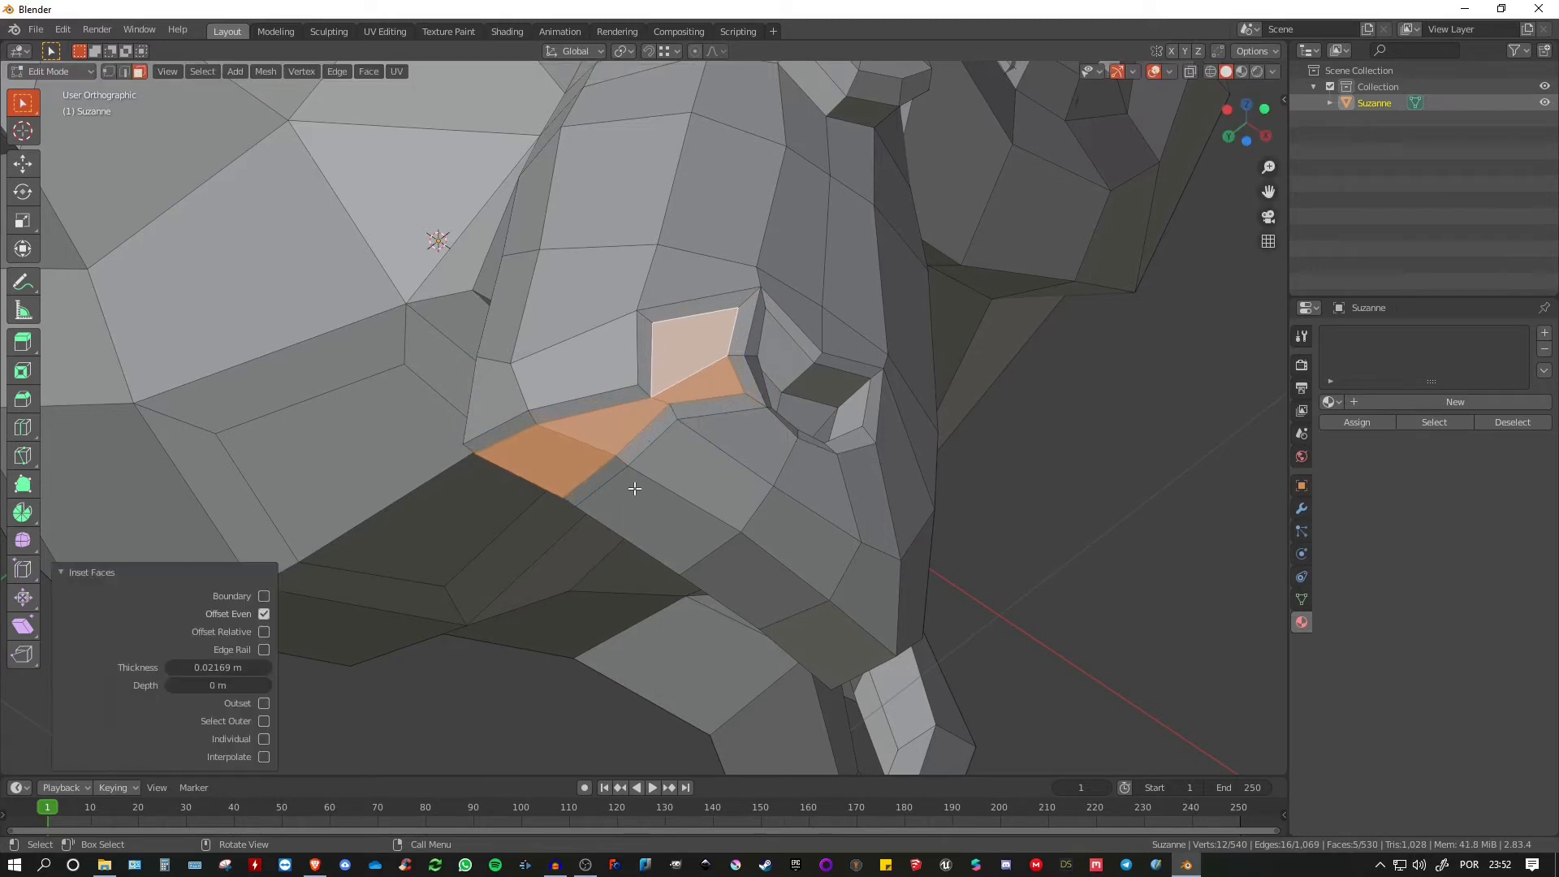
Increase the thickness of the muzzle faces' inset to about 0.03 m.
middle_drag(635, 489, 315, 602)
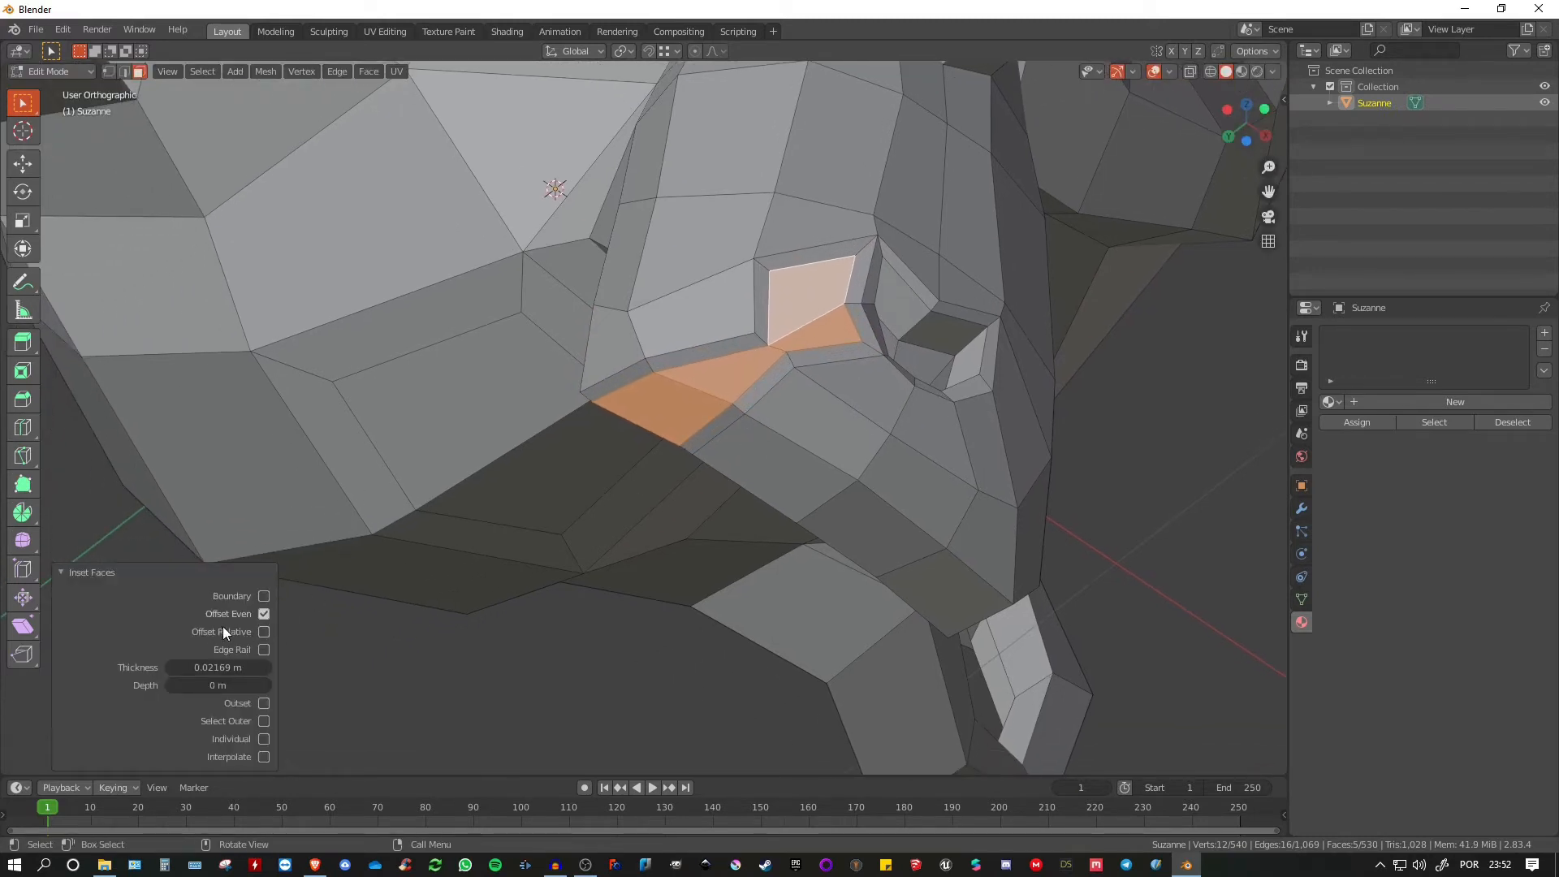
ctrl+middle_drag(300, 633, 641, 376)
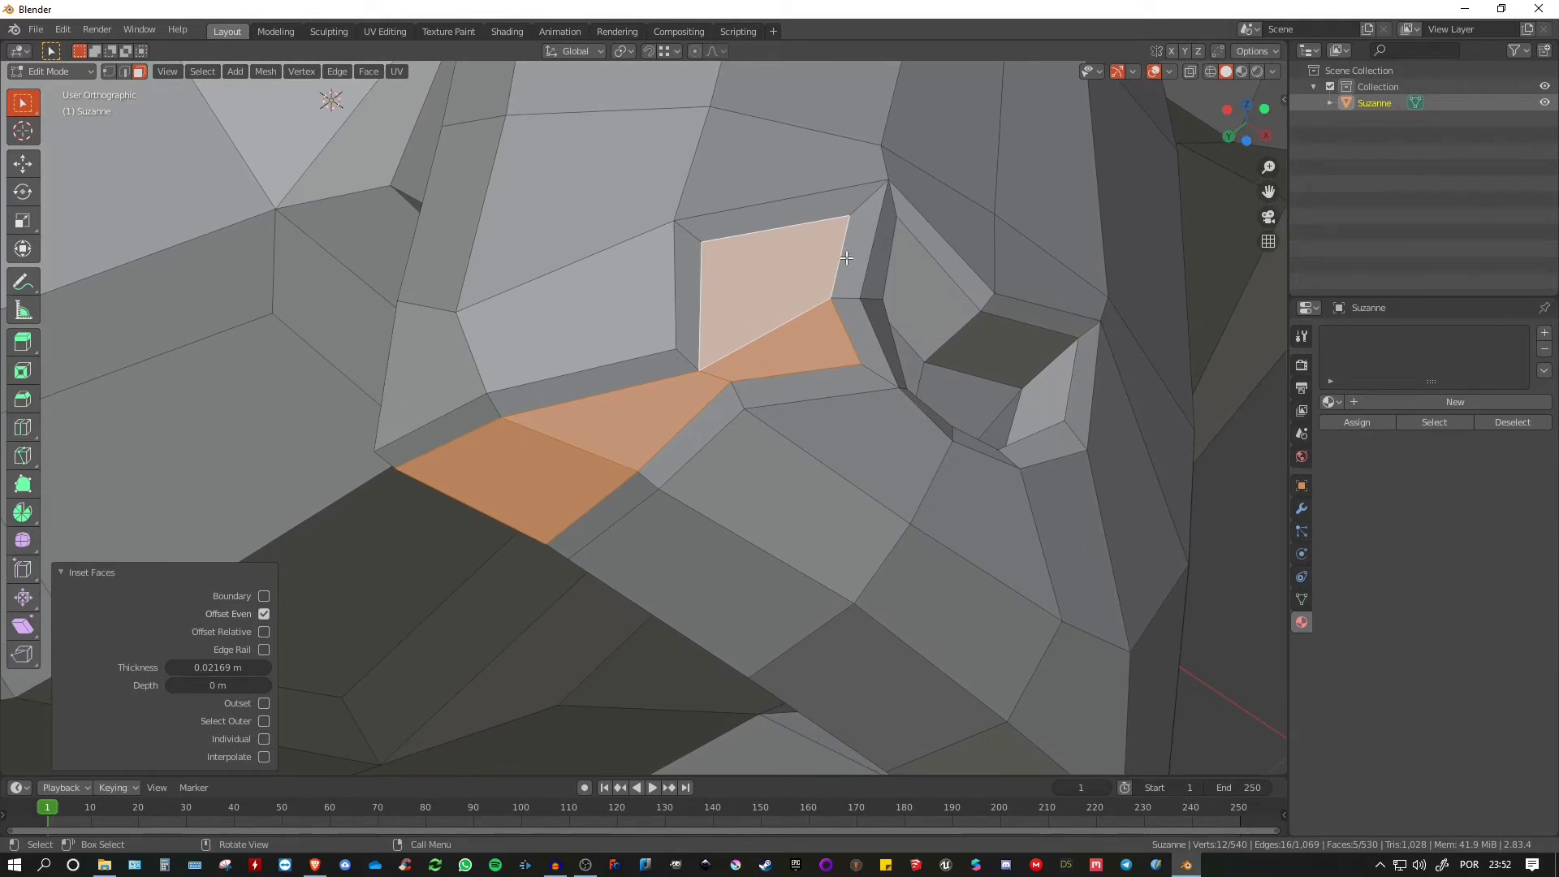
shift+middle_drag(839, 395, 565, 402)
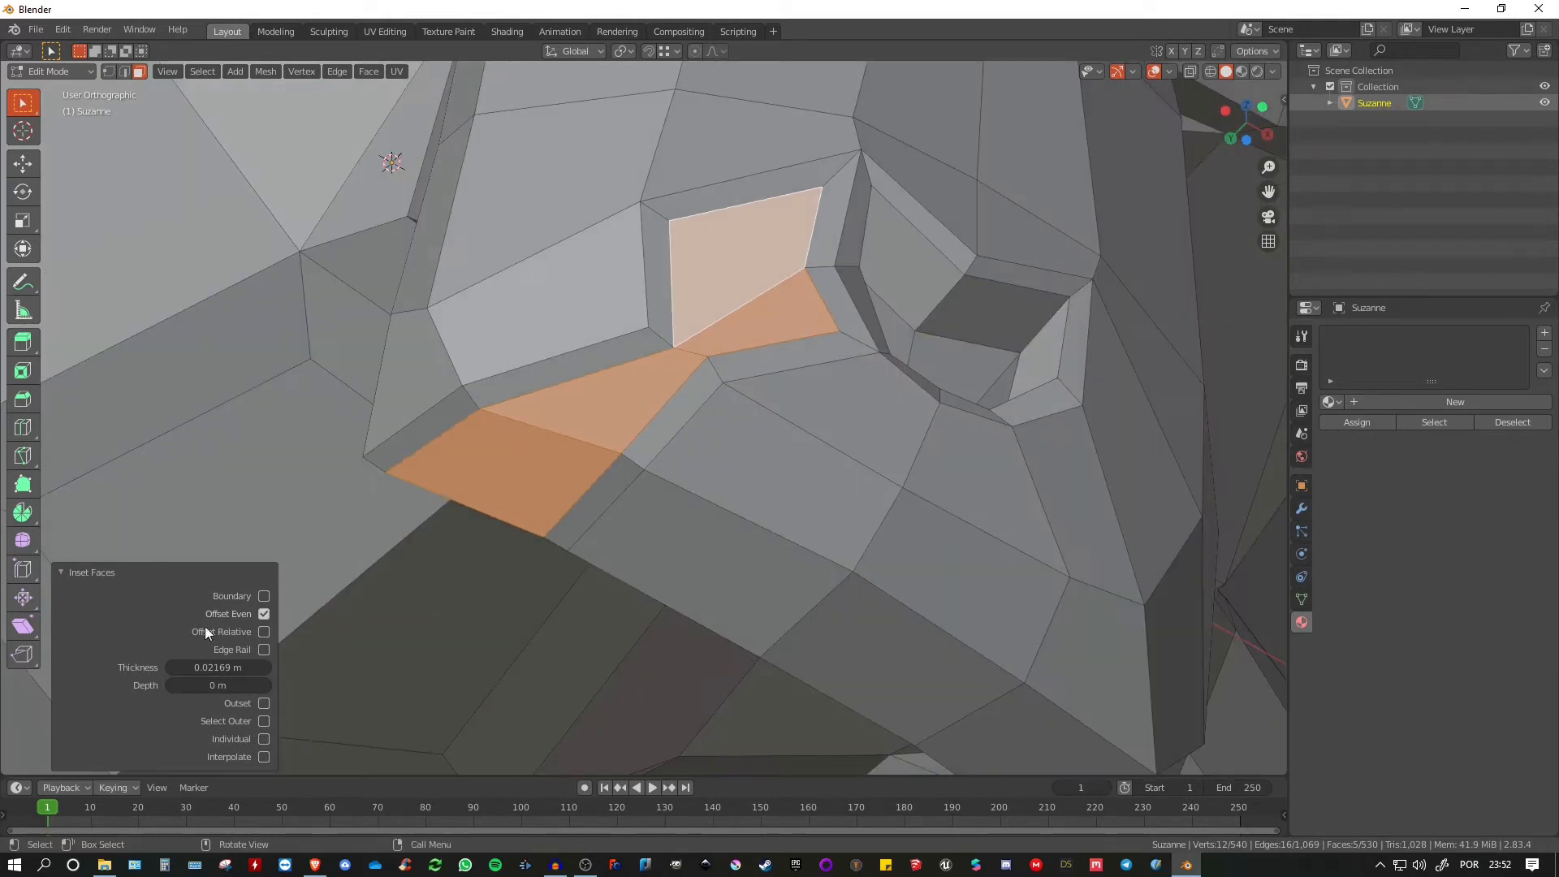
drag(218, 667, 256, 667)
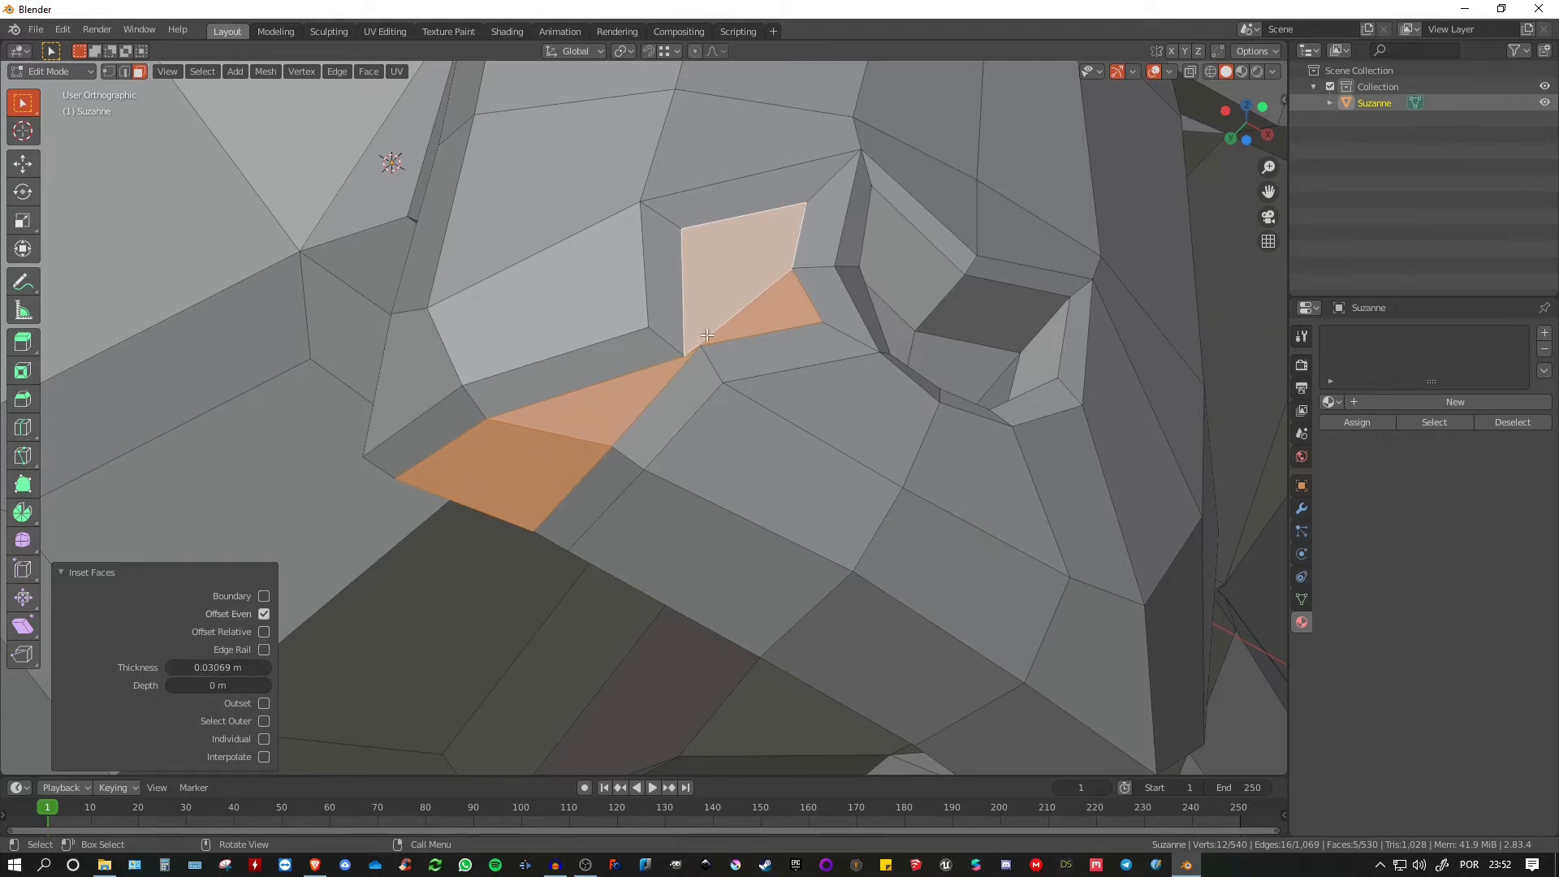
drag(214, 667, 213, 668)
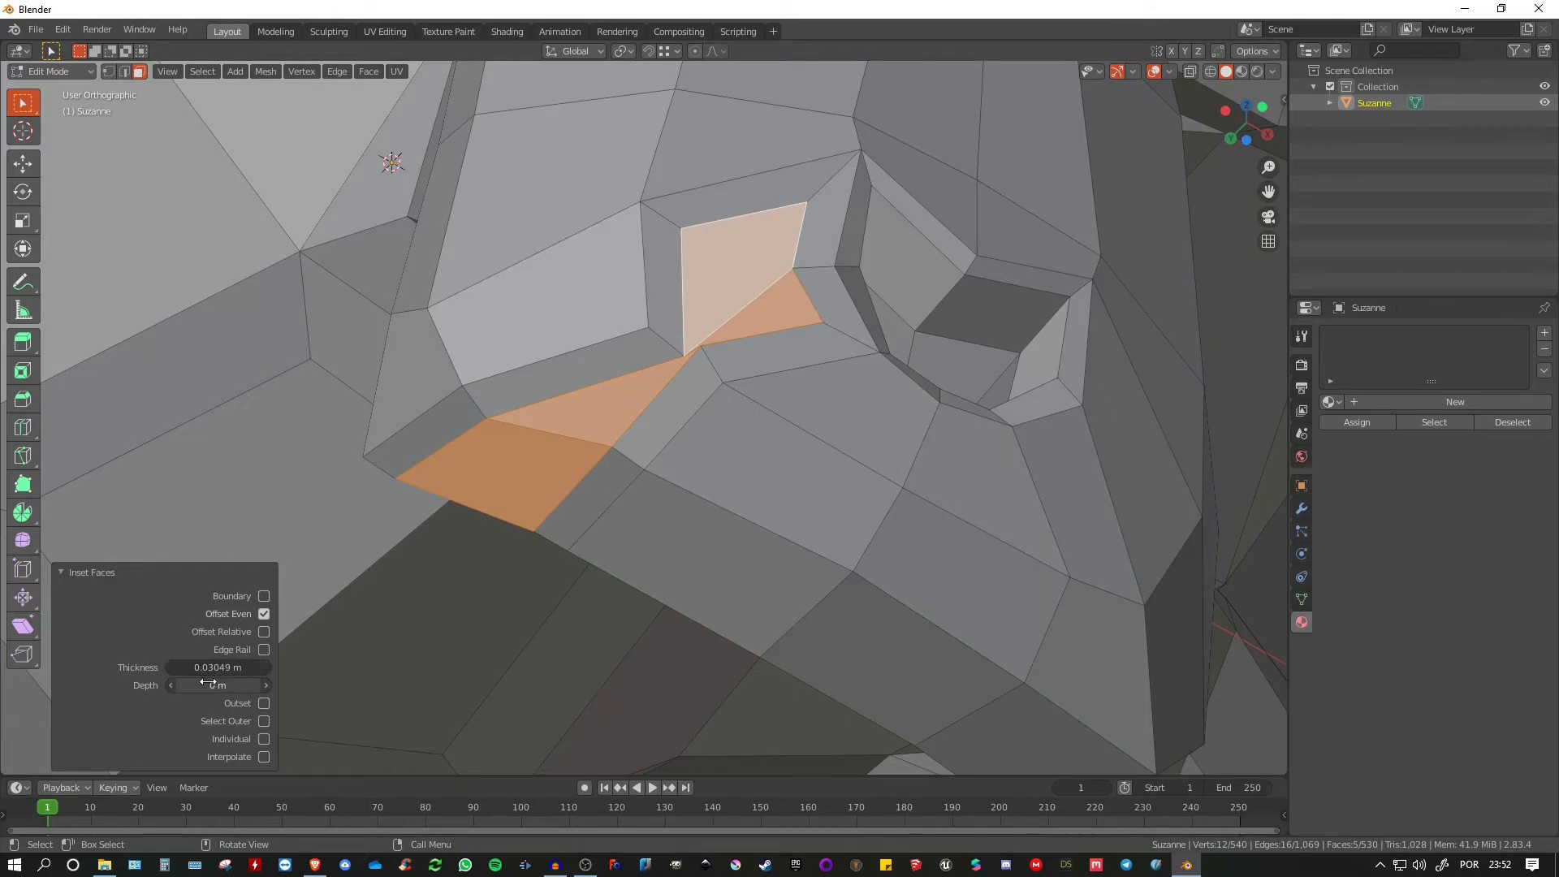
Turn on Offset Relative for the muzzle faces' inset and set its thickness to about 0.2585 m.
middle_drag(670, 431, 877, 487)
scroll(877, 487, up, 3)
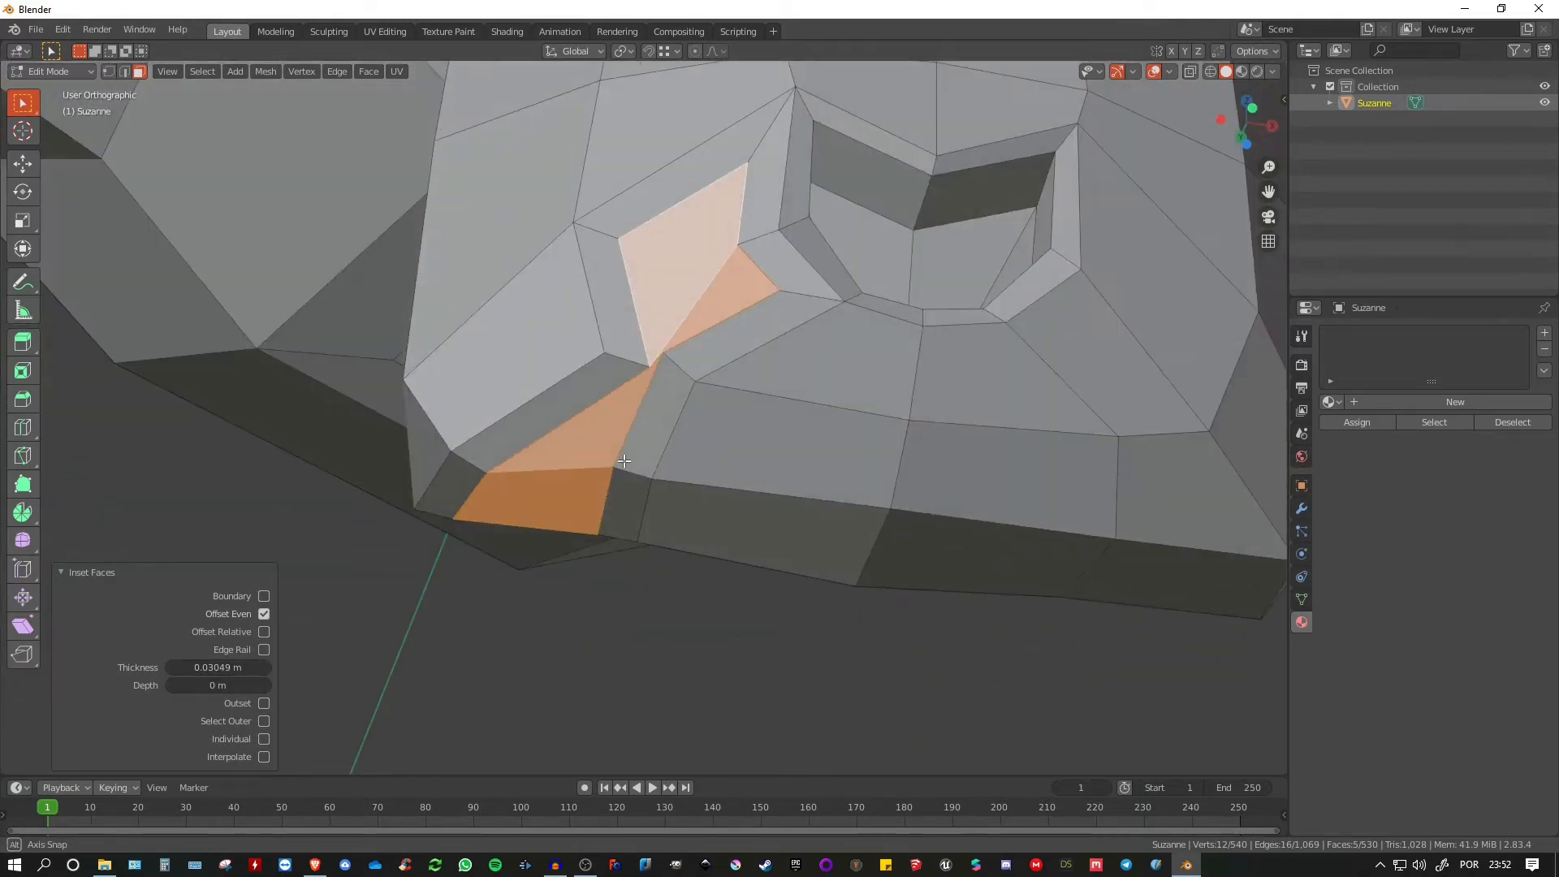
click(264, 632)
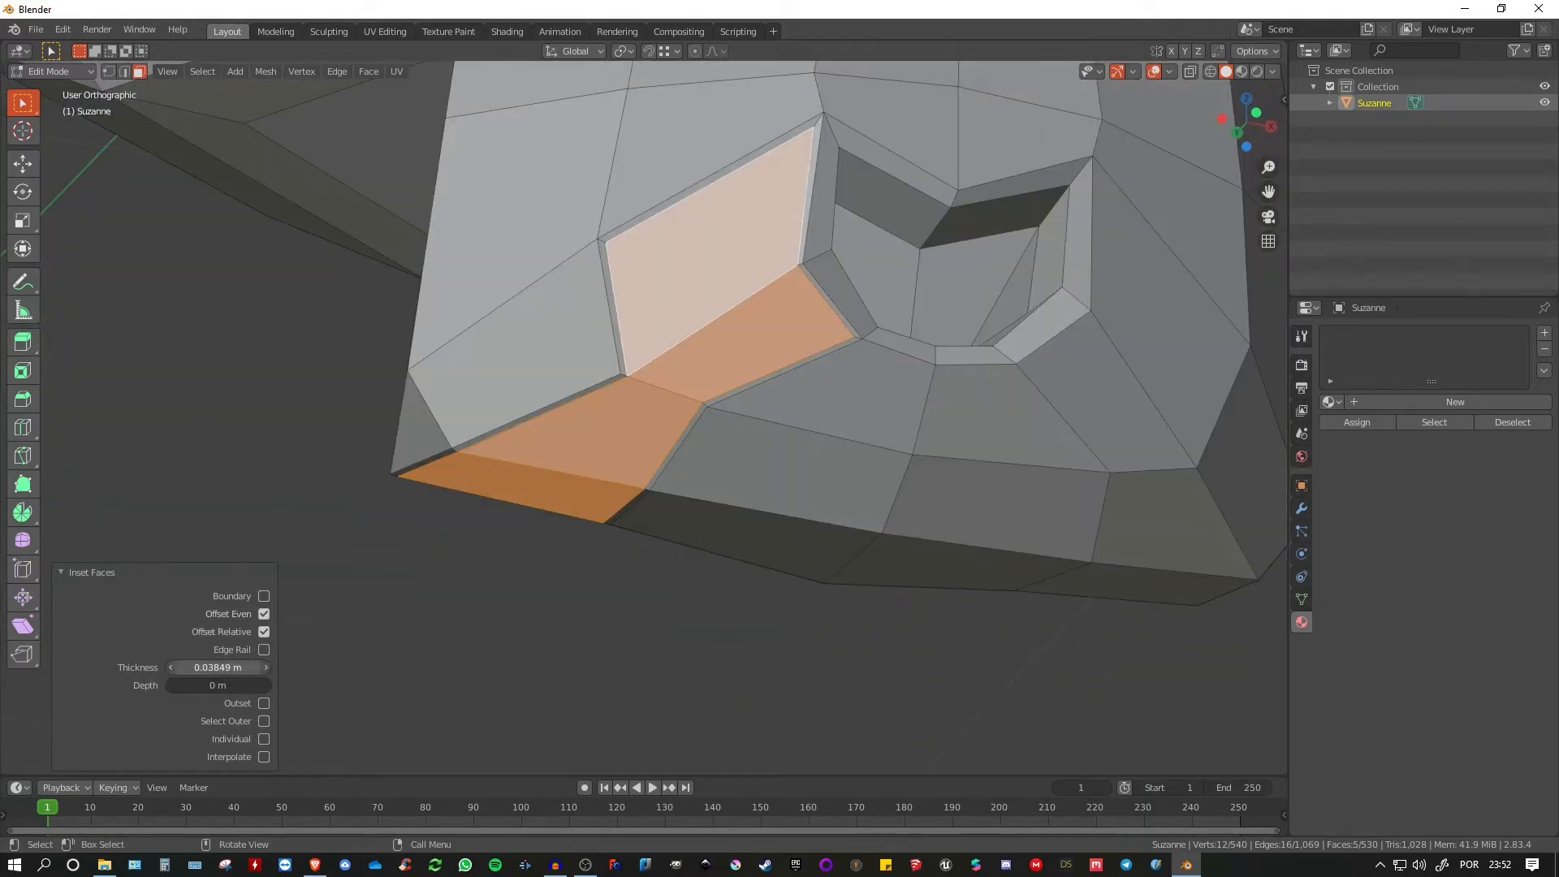
drag(218, 668, 479, 668)
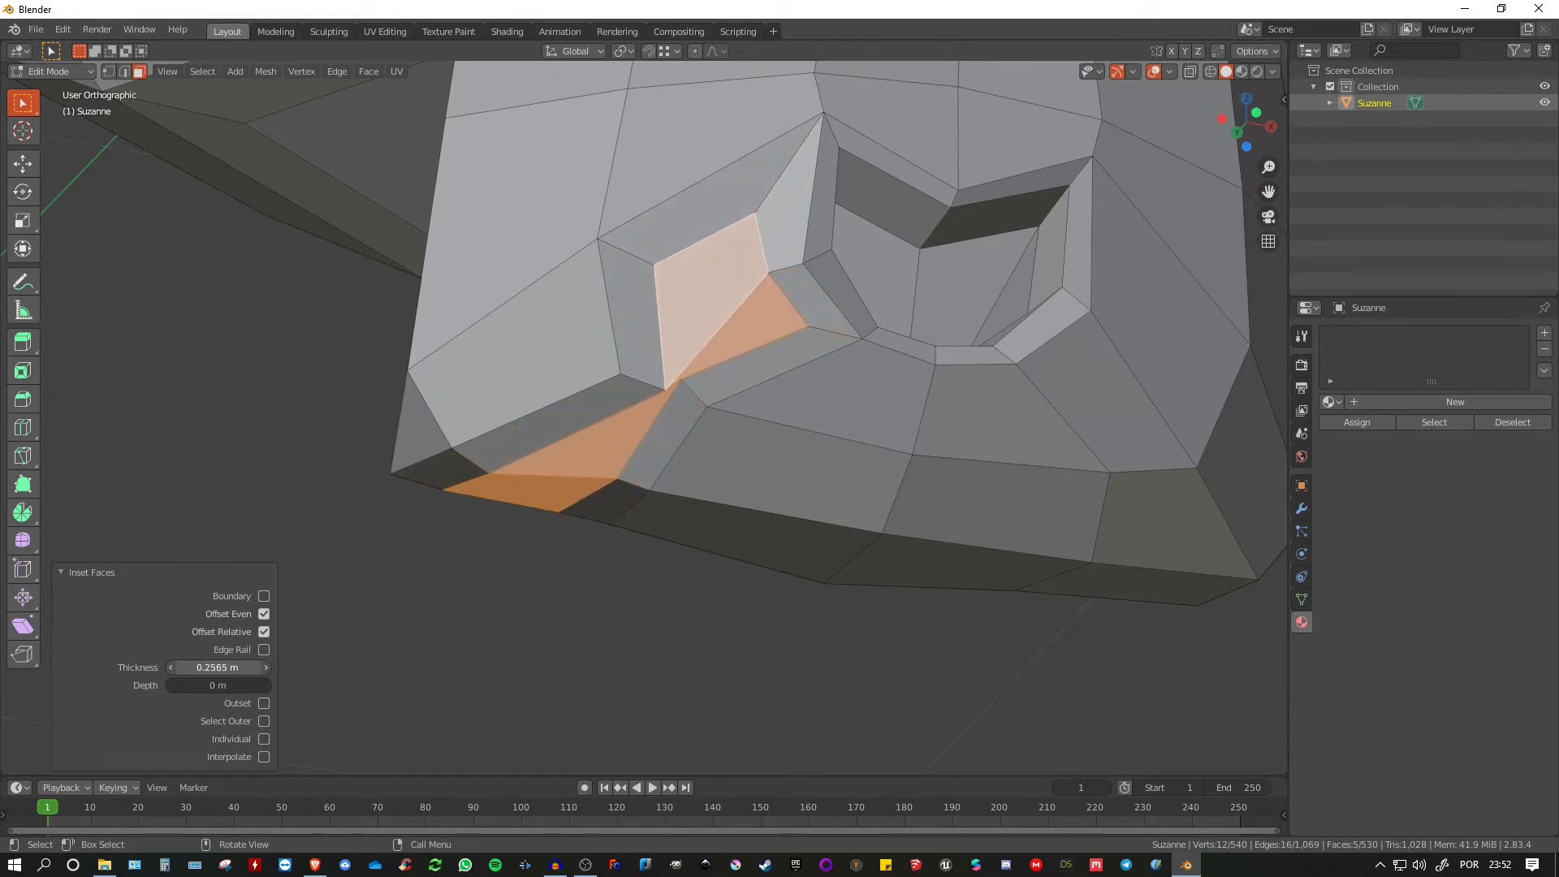
middle_drag(397, 509, 488, 218)
middle_drag(626, 405, 664, 379)
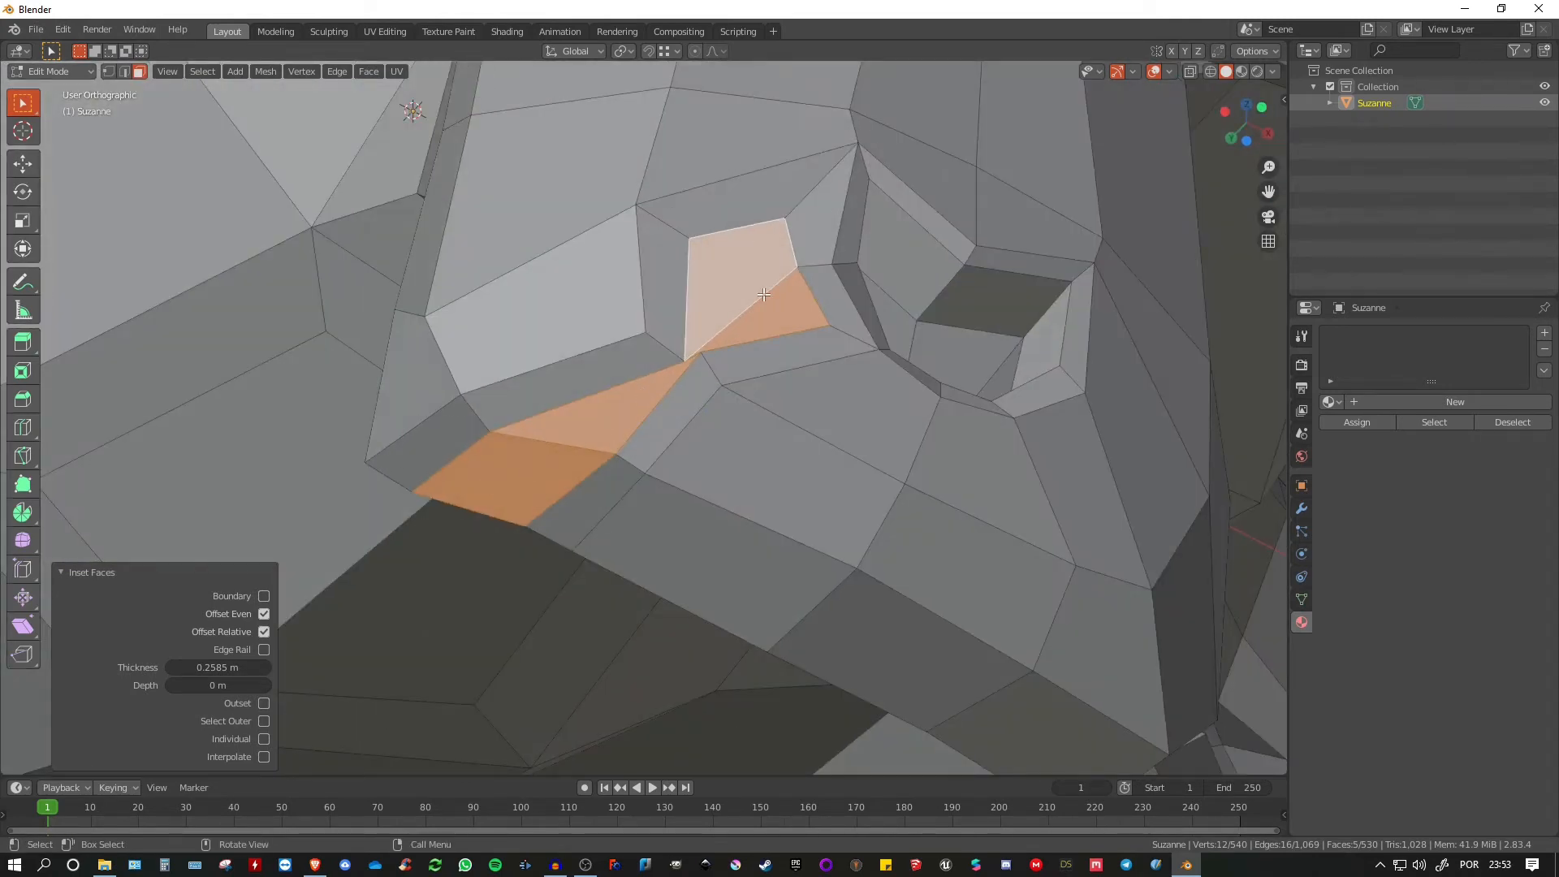
middle_drag(751, 247, 651, 335)
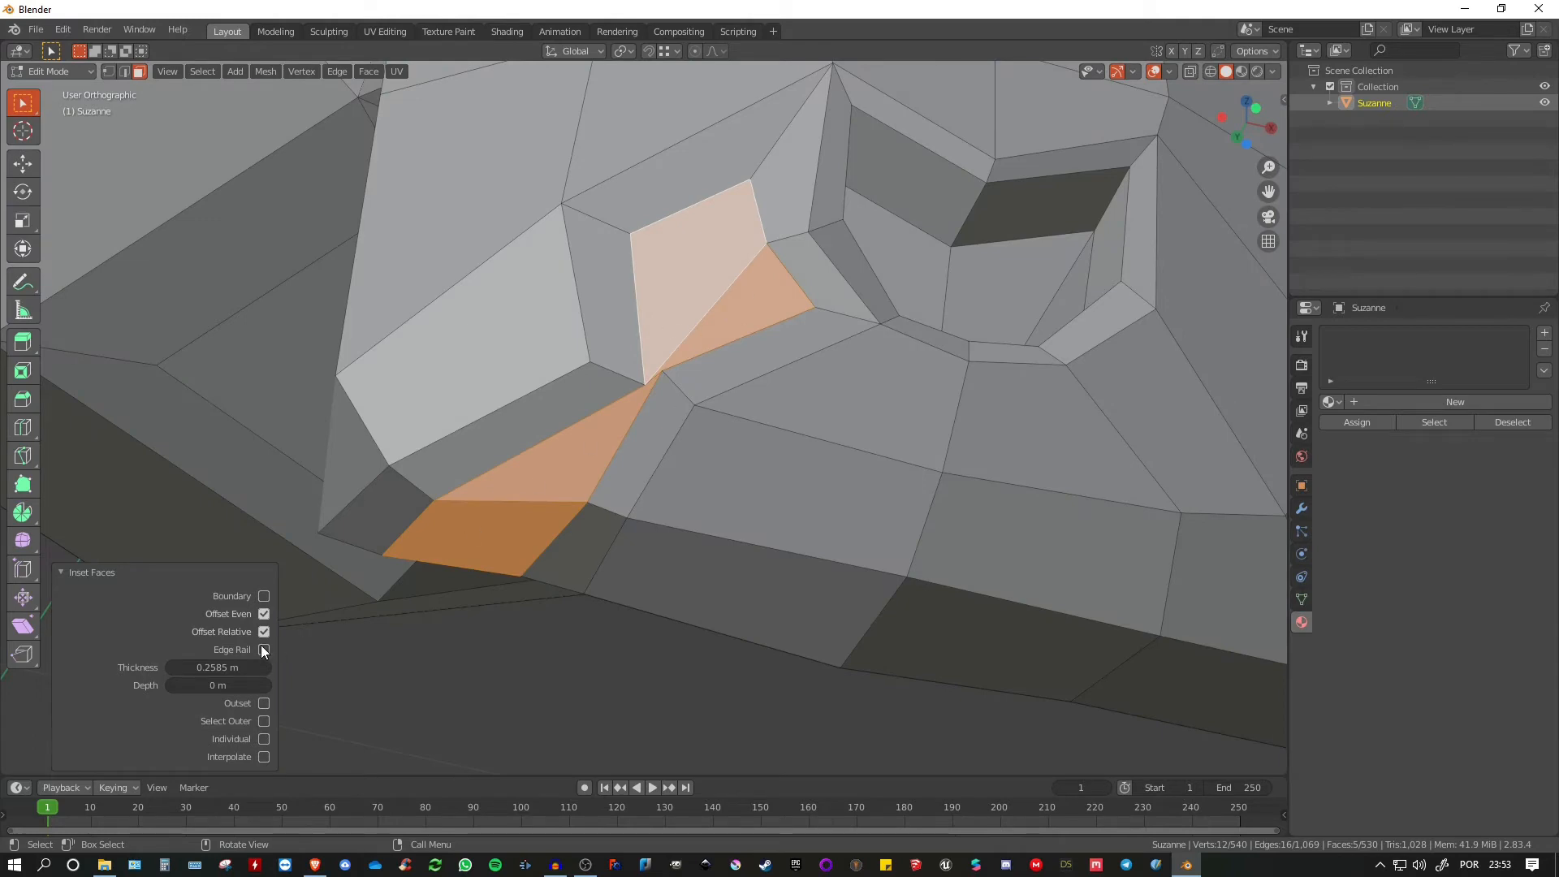
Turn on Edge Rail for the muzzle inset, switching it off and on again to compare the edge shapes.
middle_drag(666, 359, 651, 397)
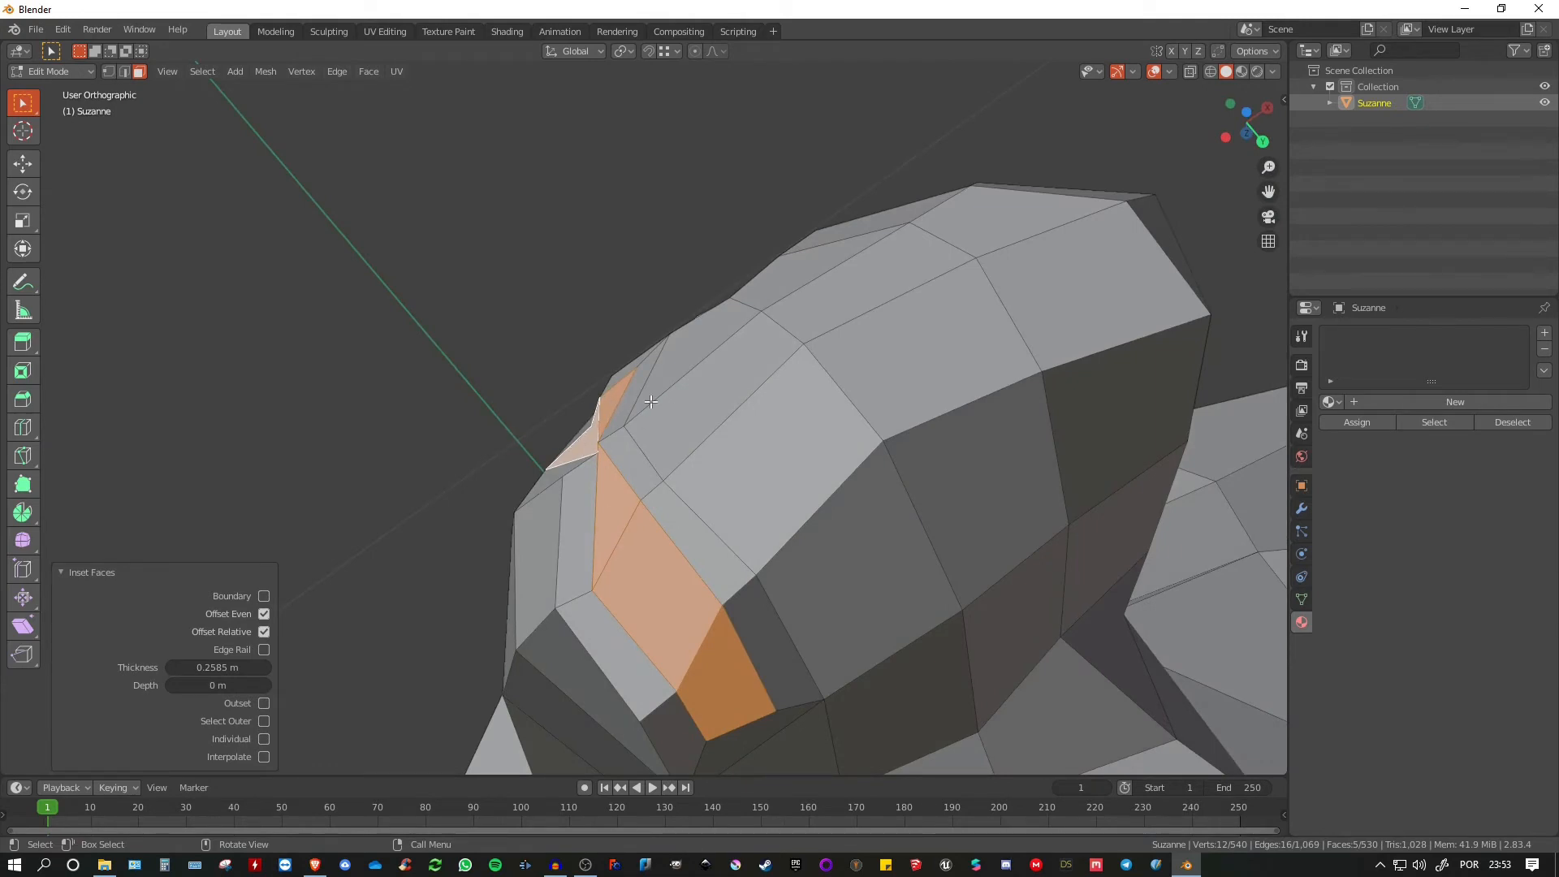
scroll(651, 401, up, 2)
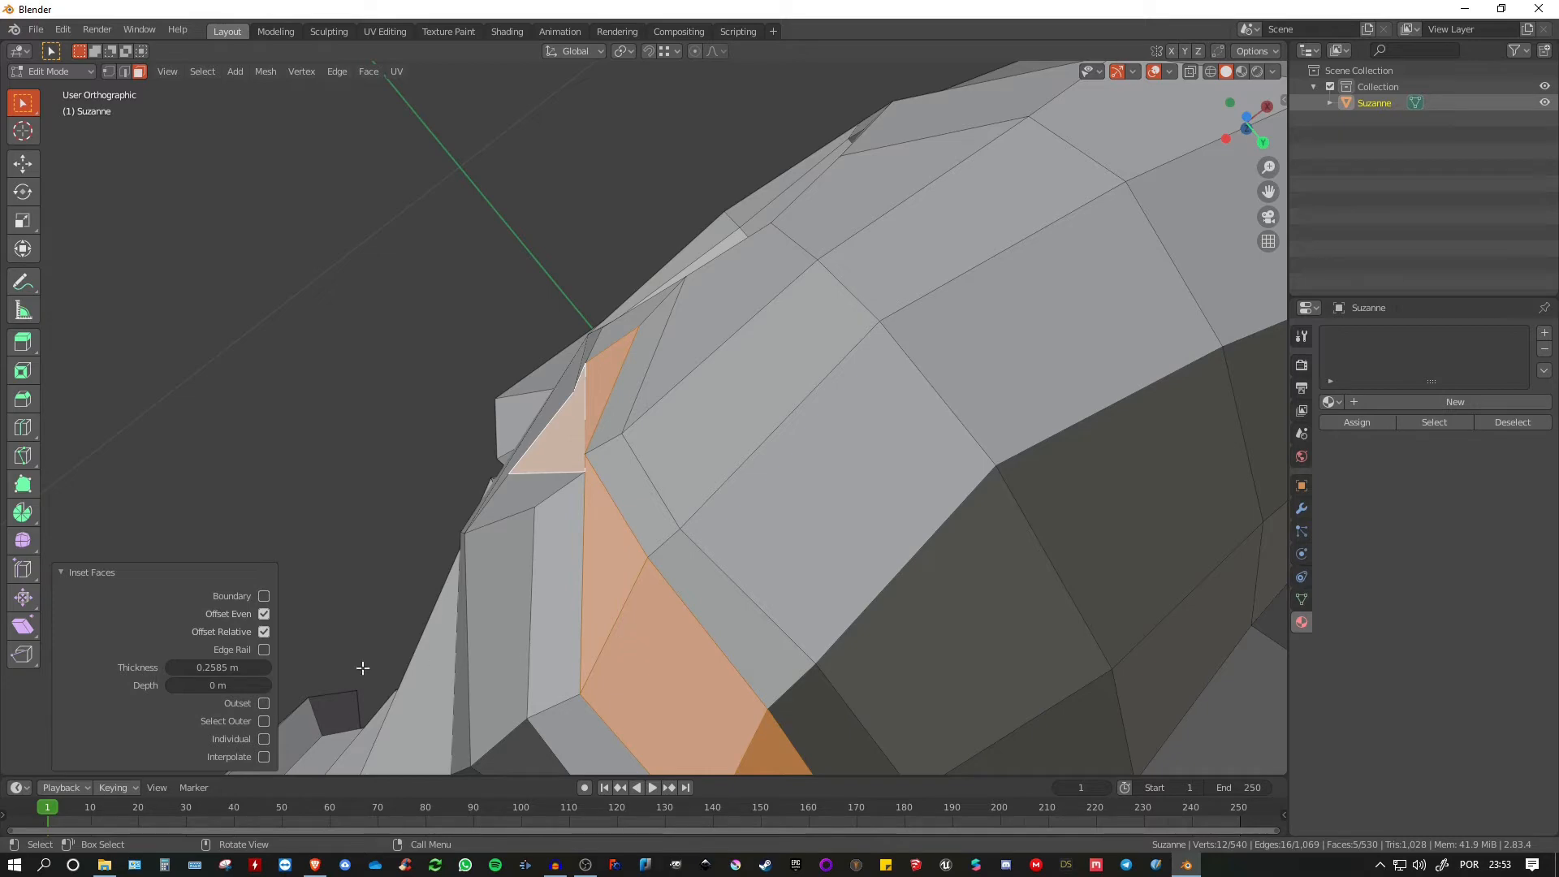
click(264, 650)
middle_drag(534, 470, 696, 404)
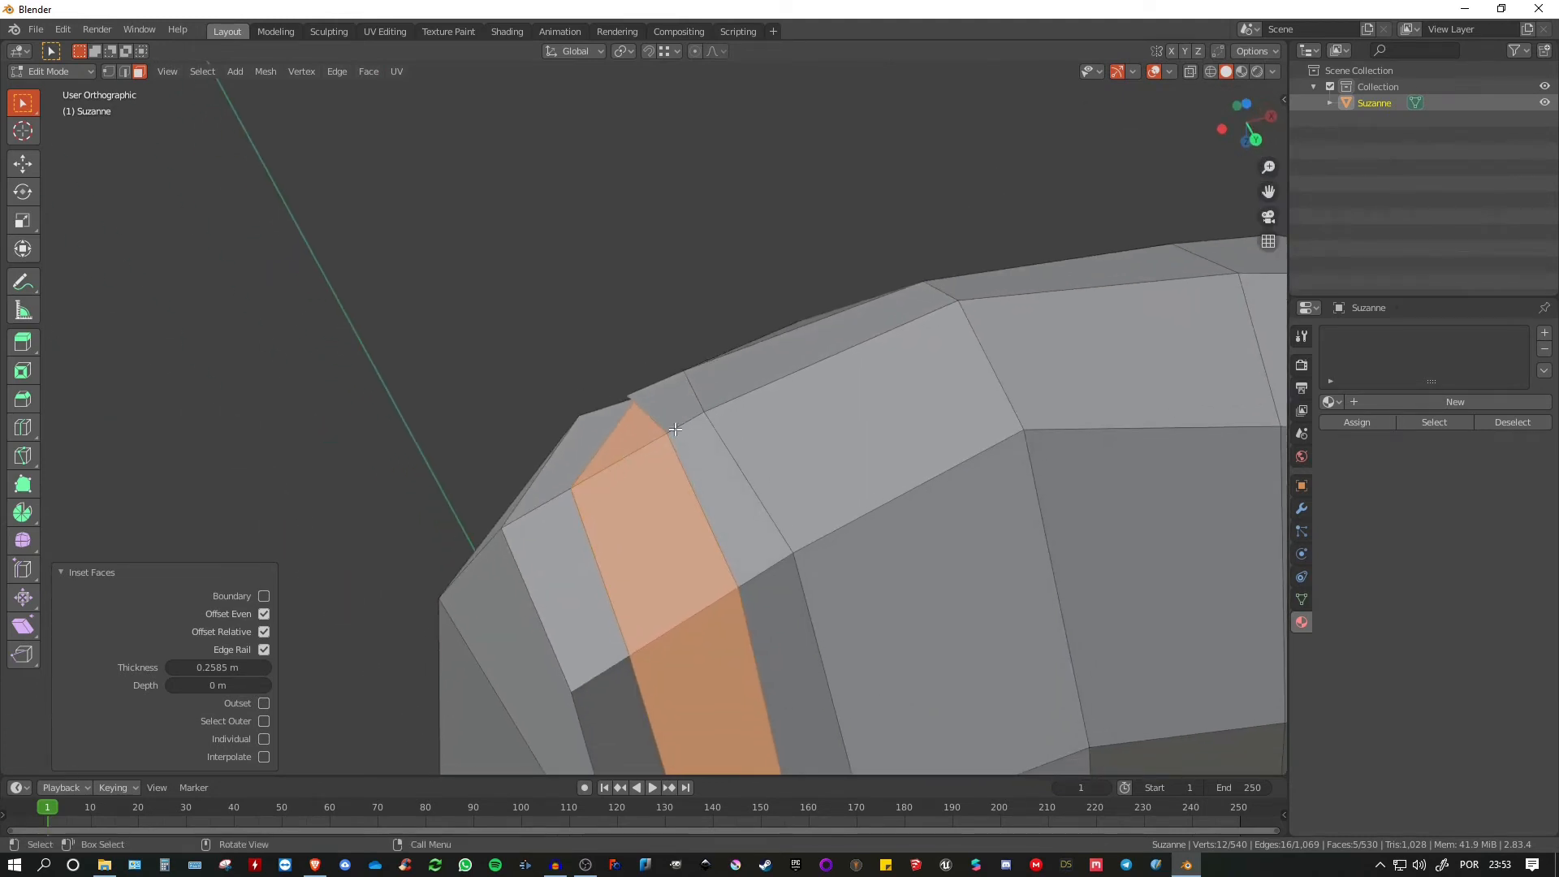
click(264, 650)
middle_drag(456, 566, 740, 508)
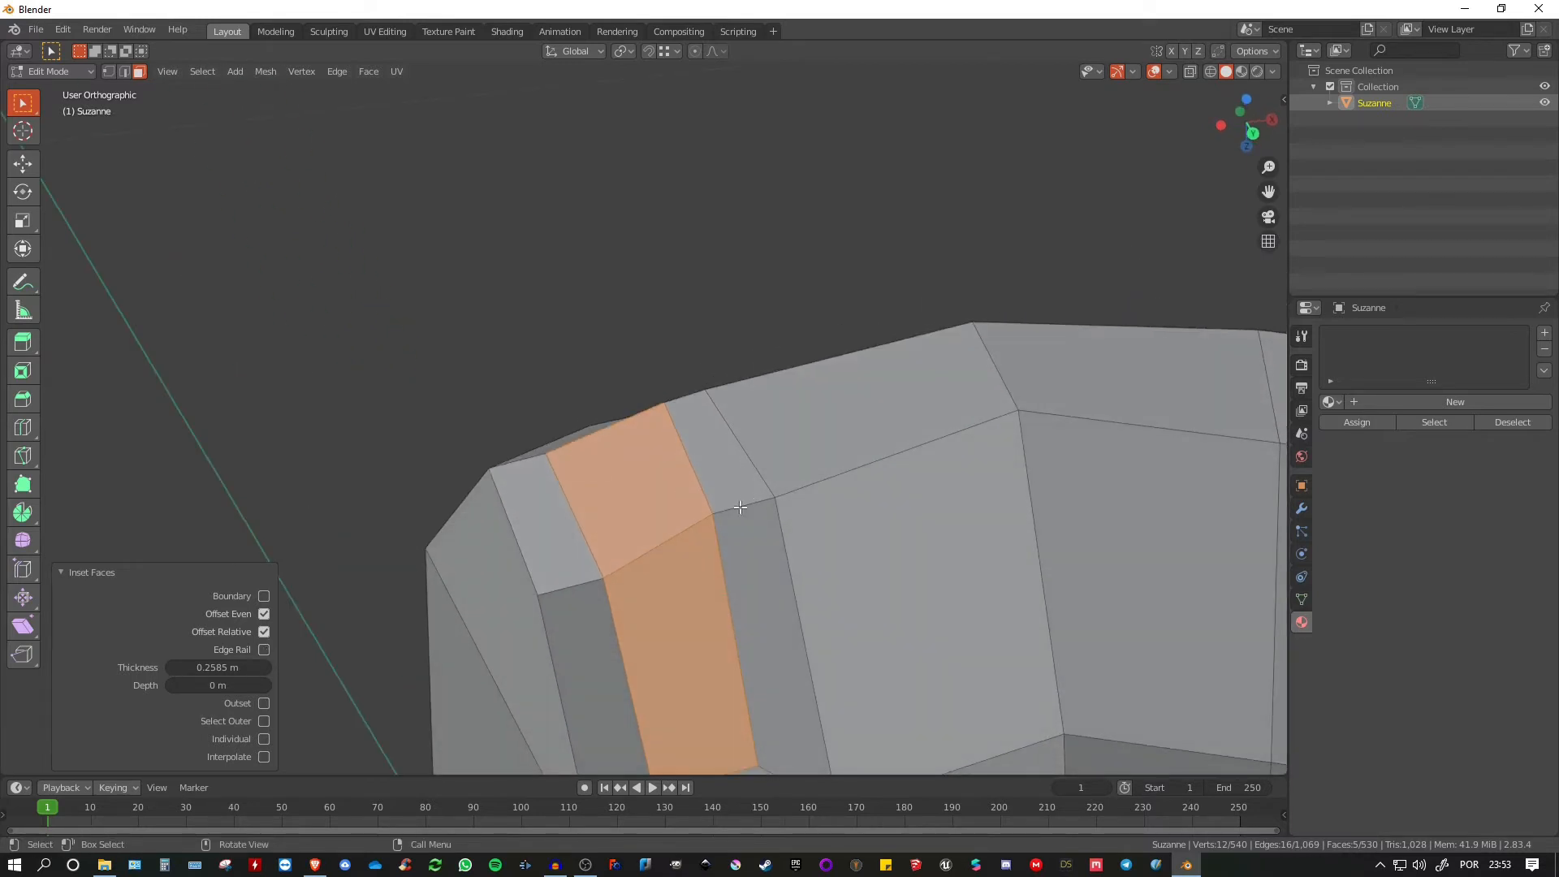
click(263, 649)
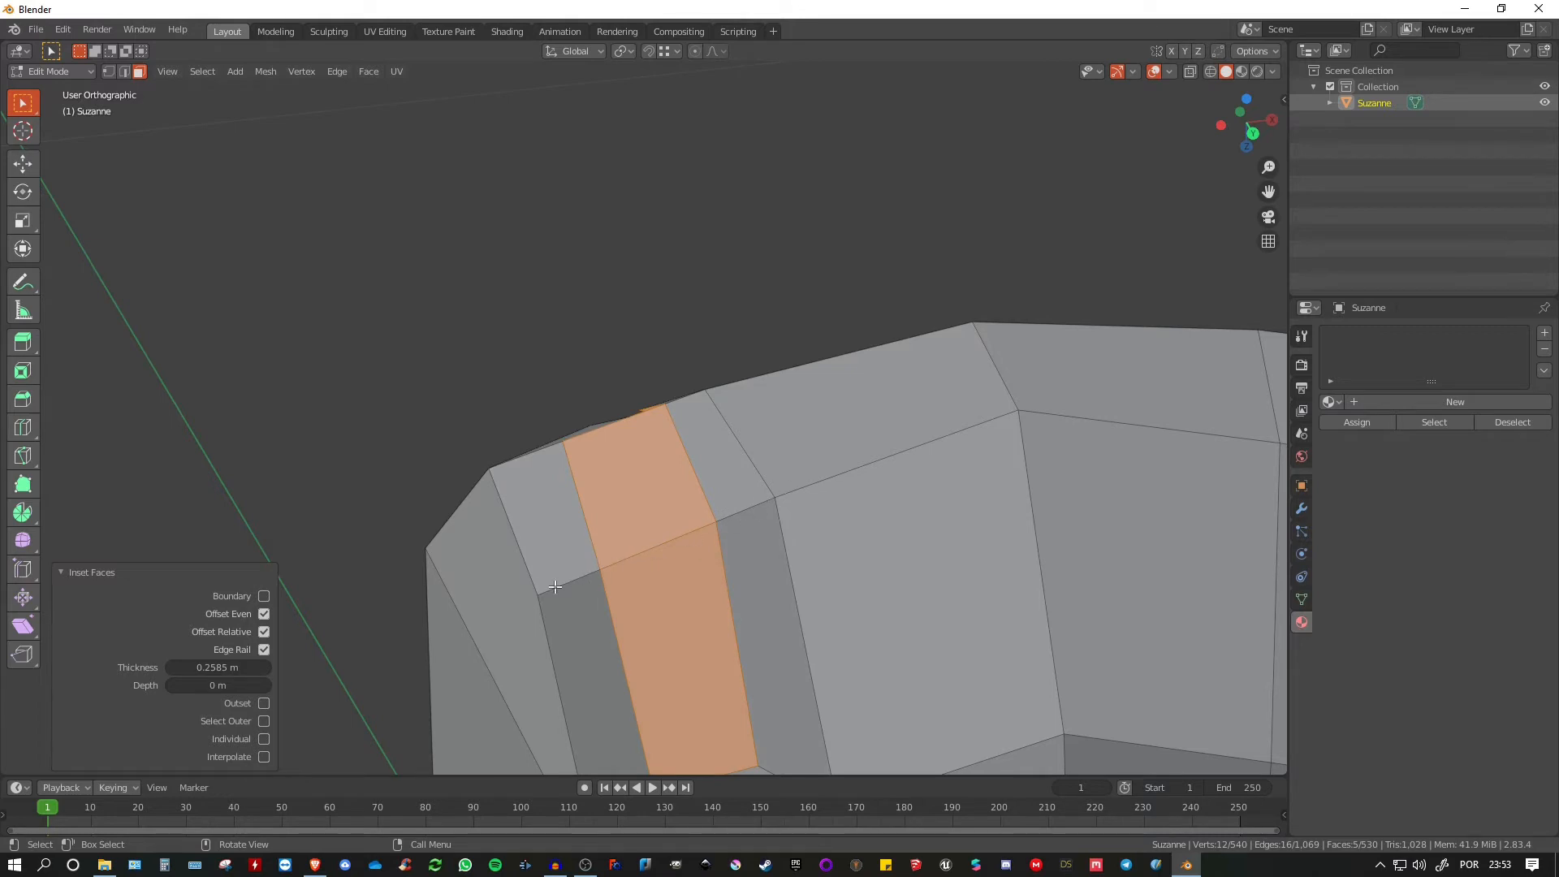
middle_drag(554, 586, 504, 571)
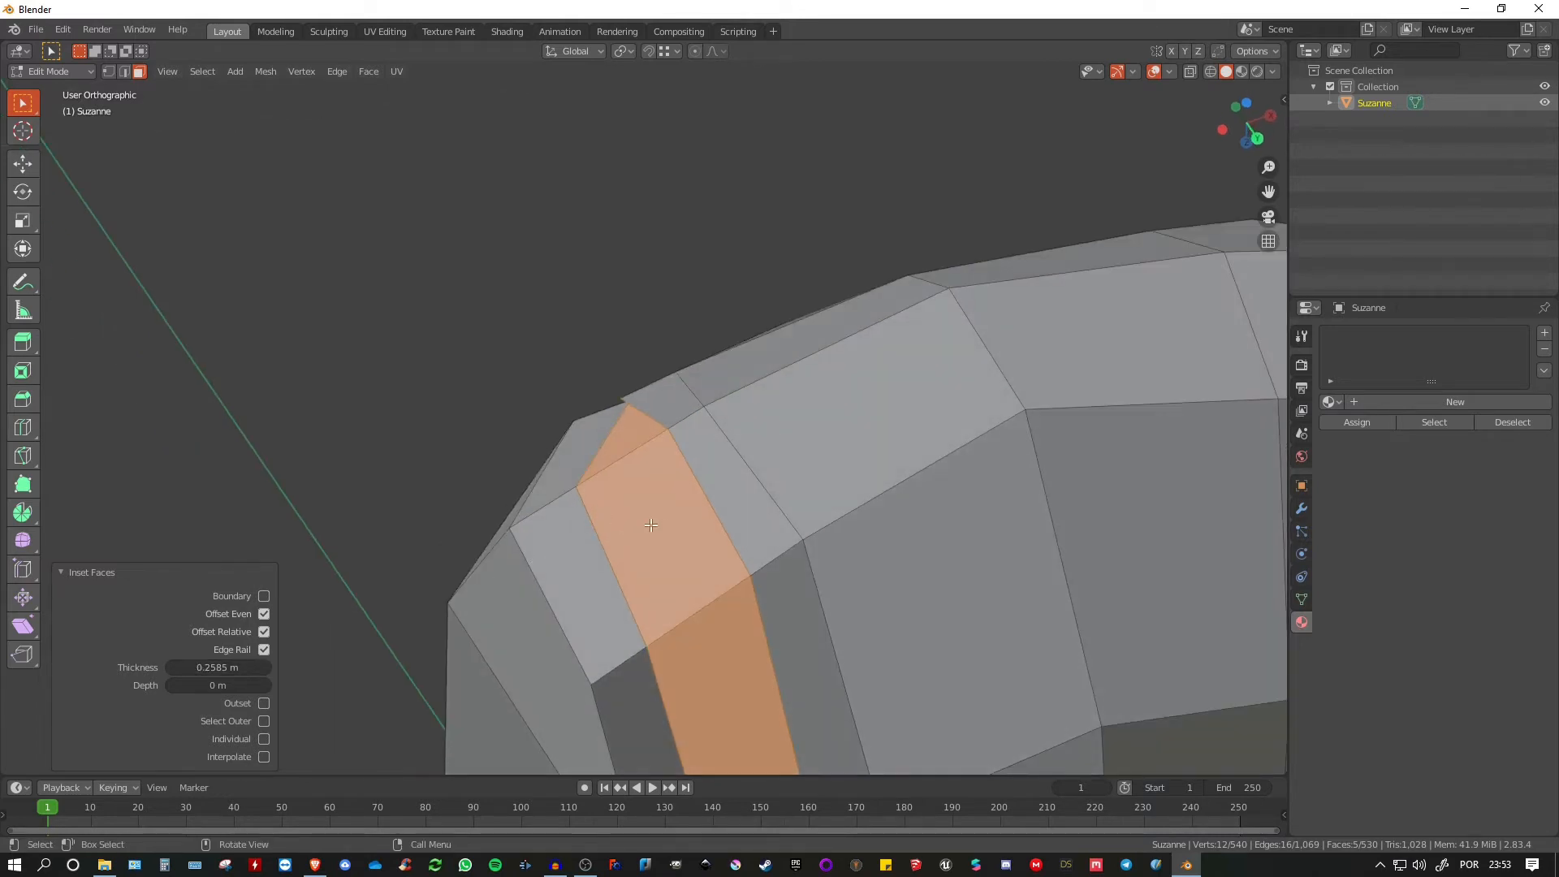
Reduce the muzzle inset's thickness to about 0.1385 m and set its depth to about -0.215 m.
drag(215, 666, 143, 666)
drag(143, 667, 142, 667)
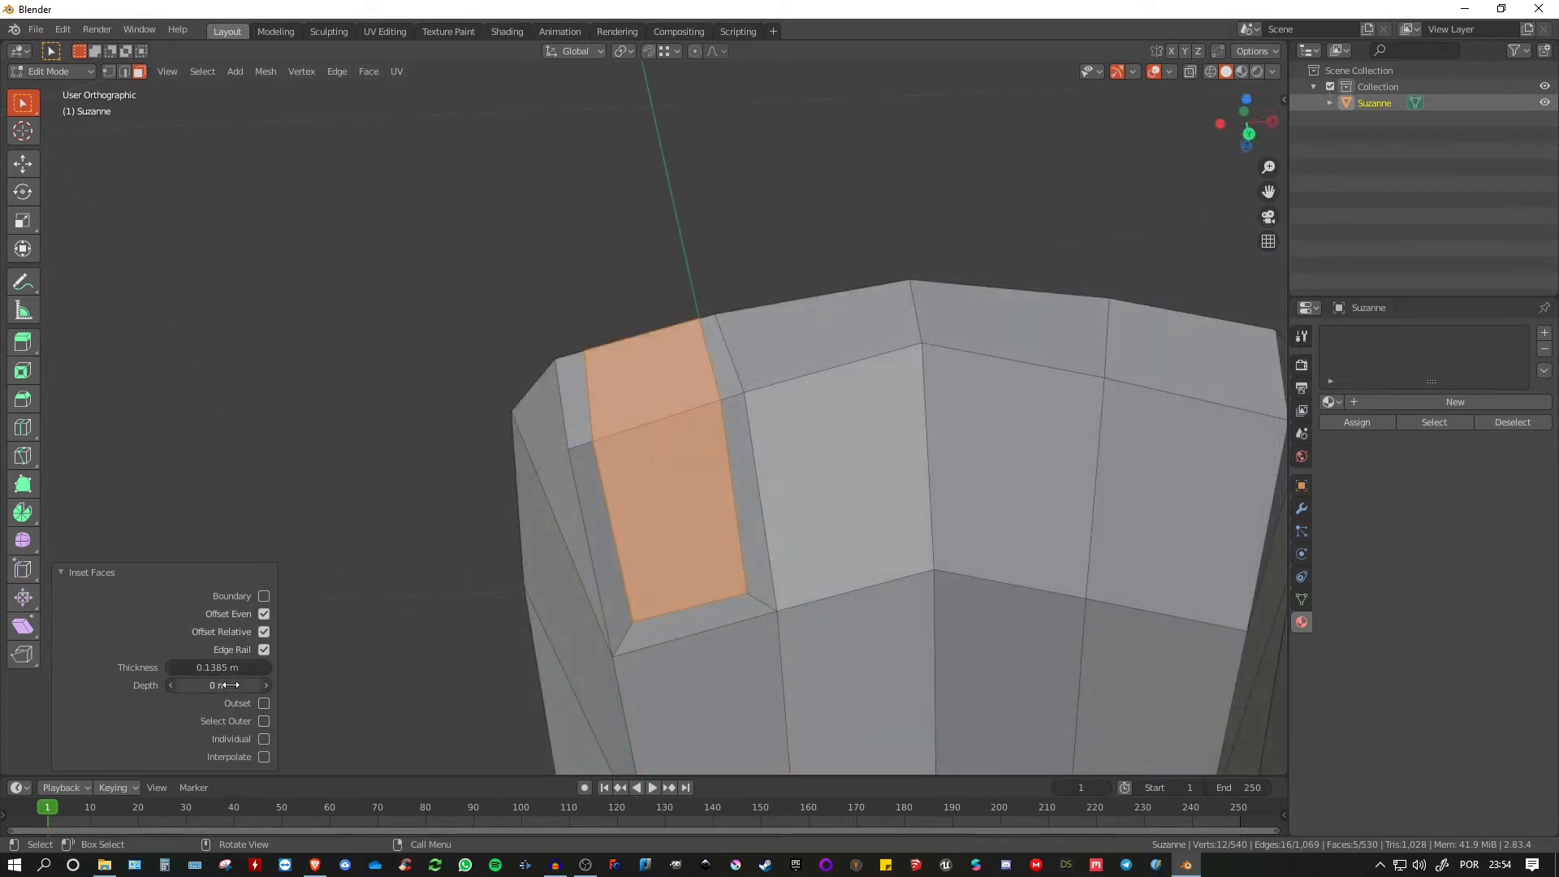
middle_drag(618, 497, 691, 530)
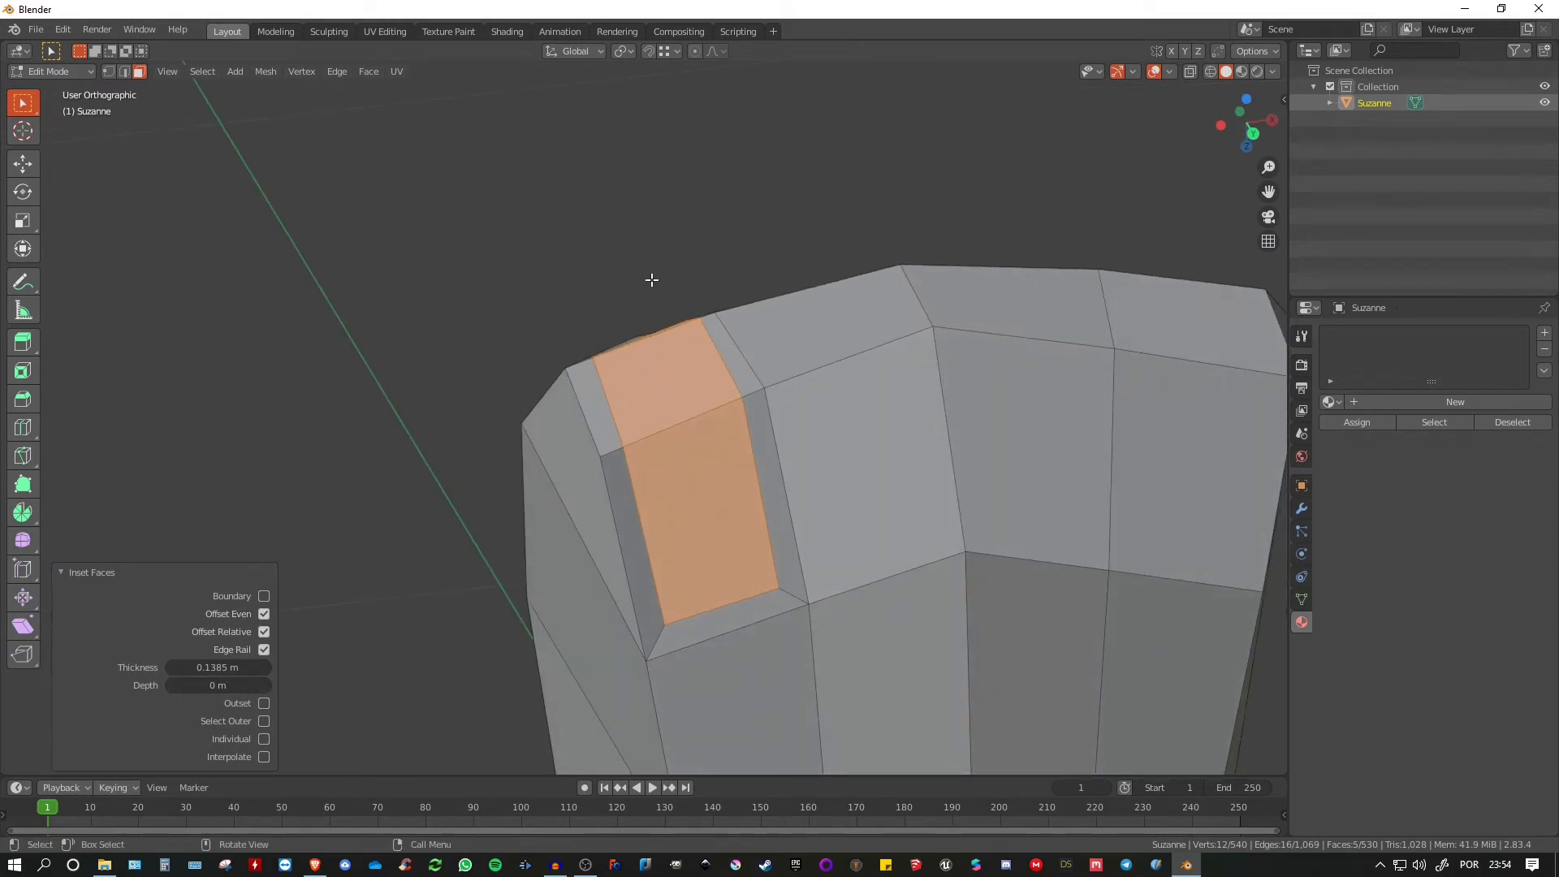
drag(203, 685, 165, 685)
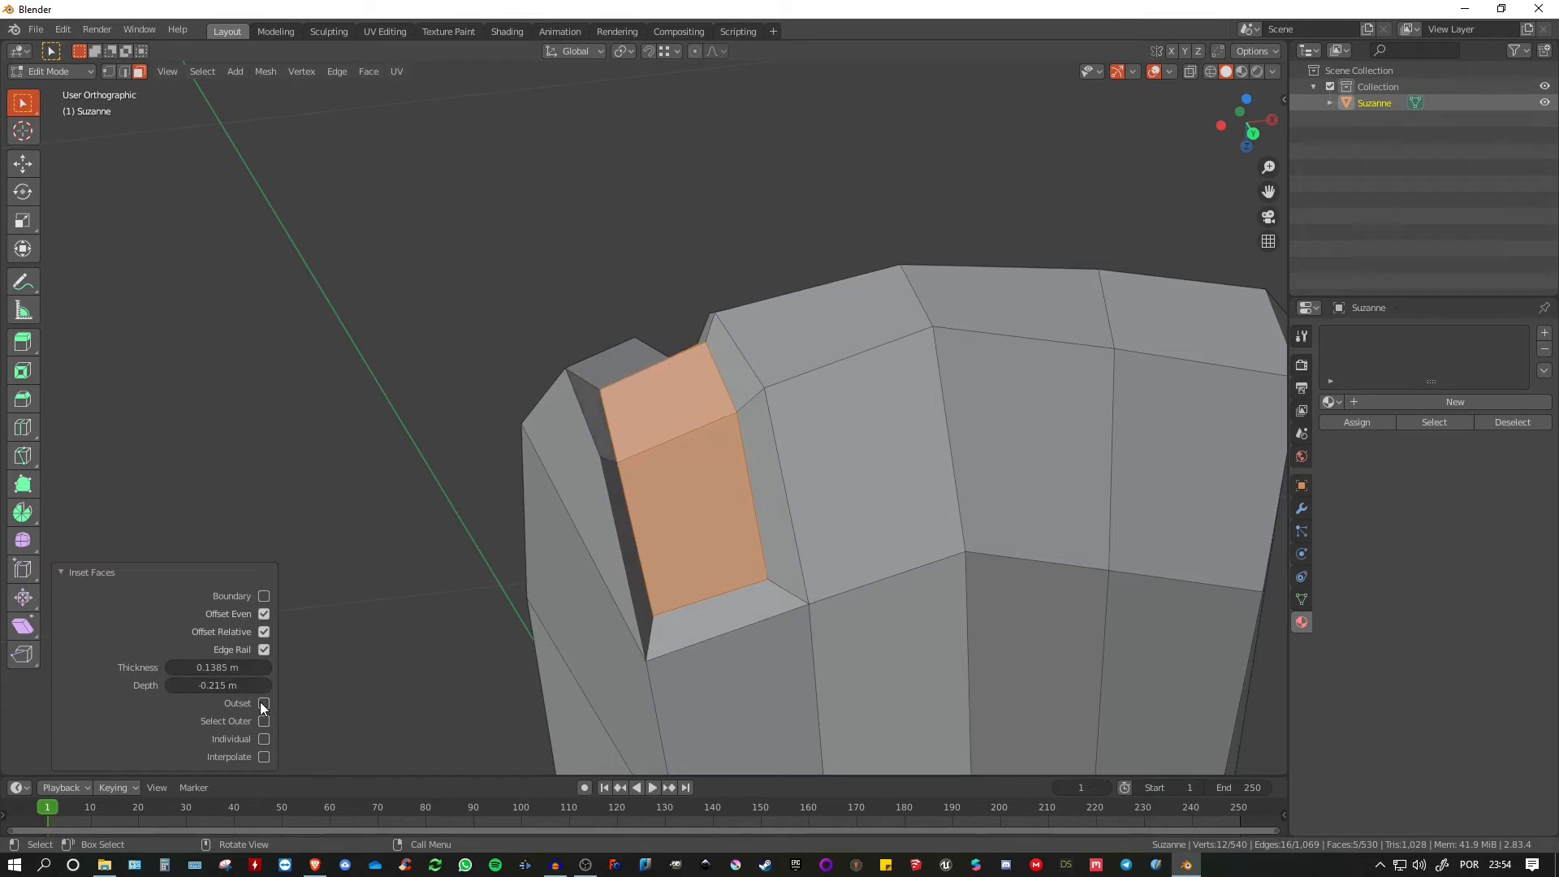
Turn on Outset for the muzzle faces and inspect the recessed strip from several angles.
click(263, 703)
middle_drag(468, 611, 688, 481)
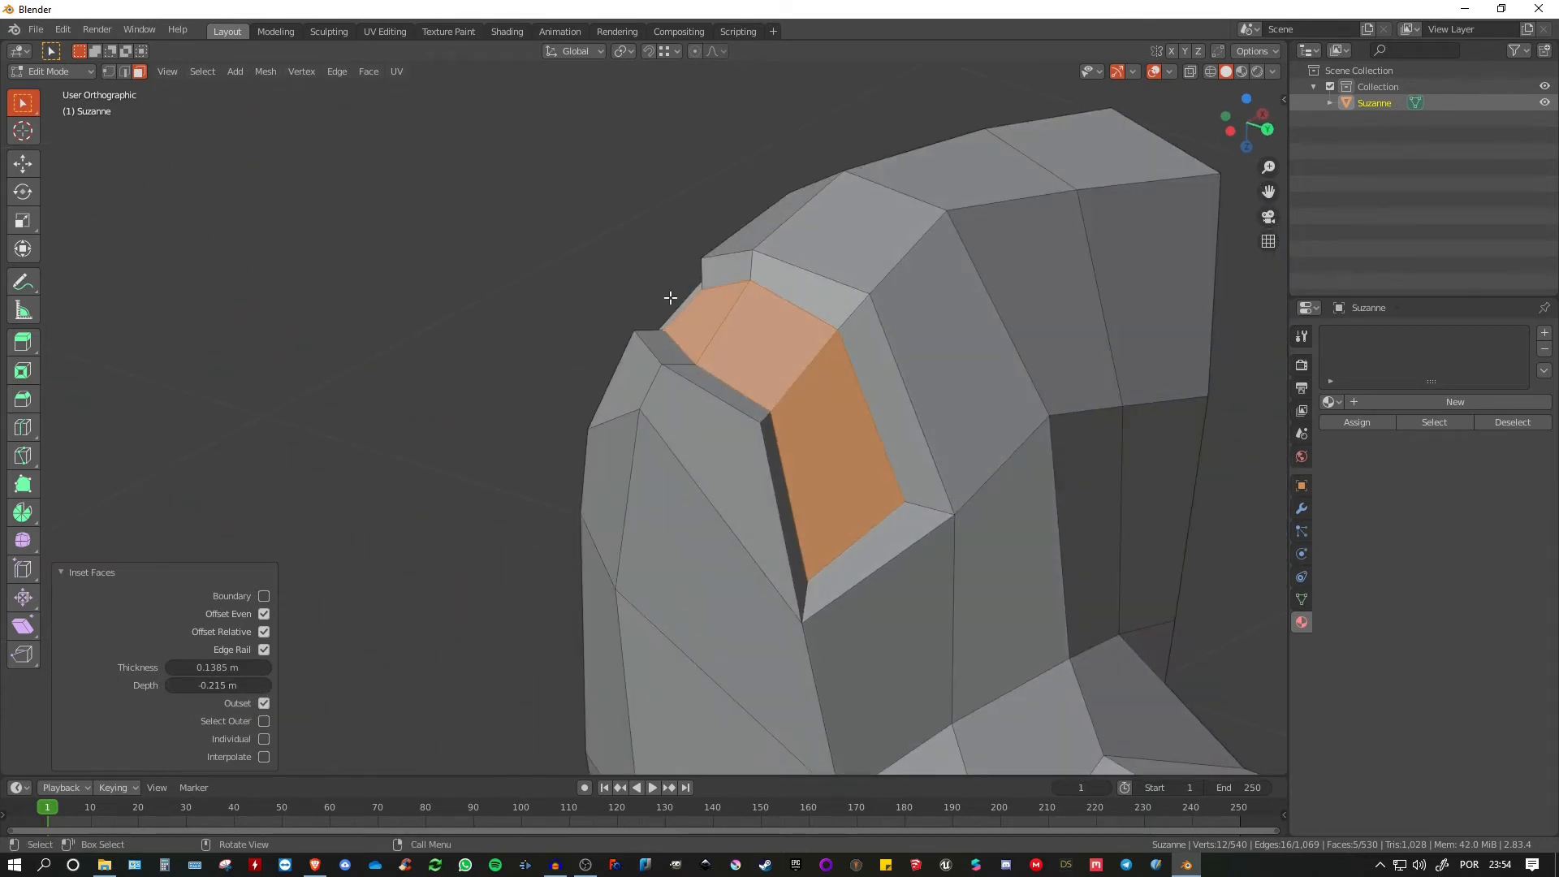
middle_drag(671, 298, 725, 285)
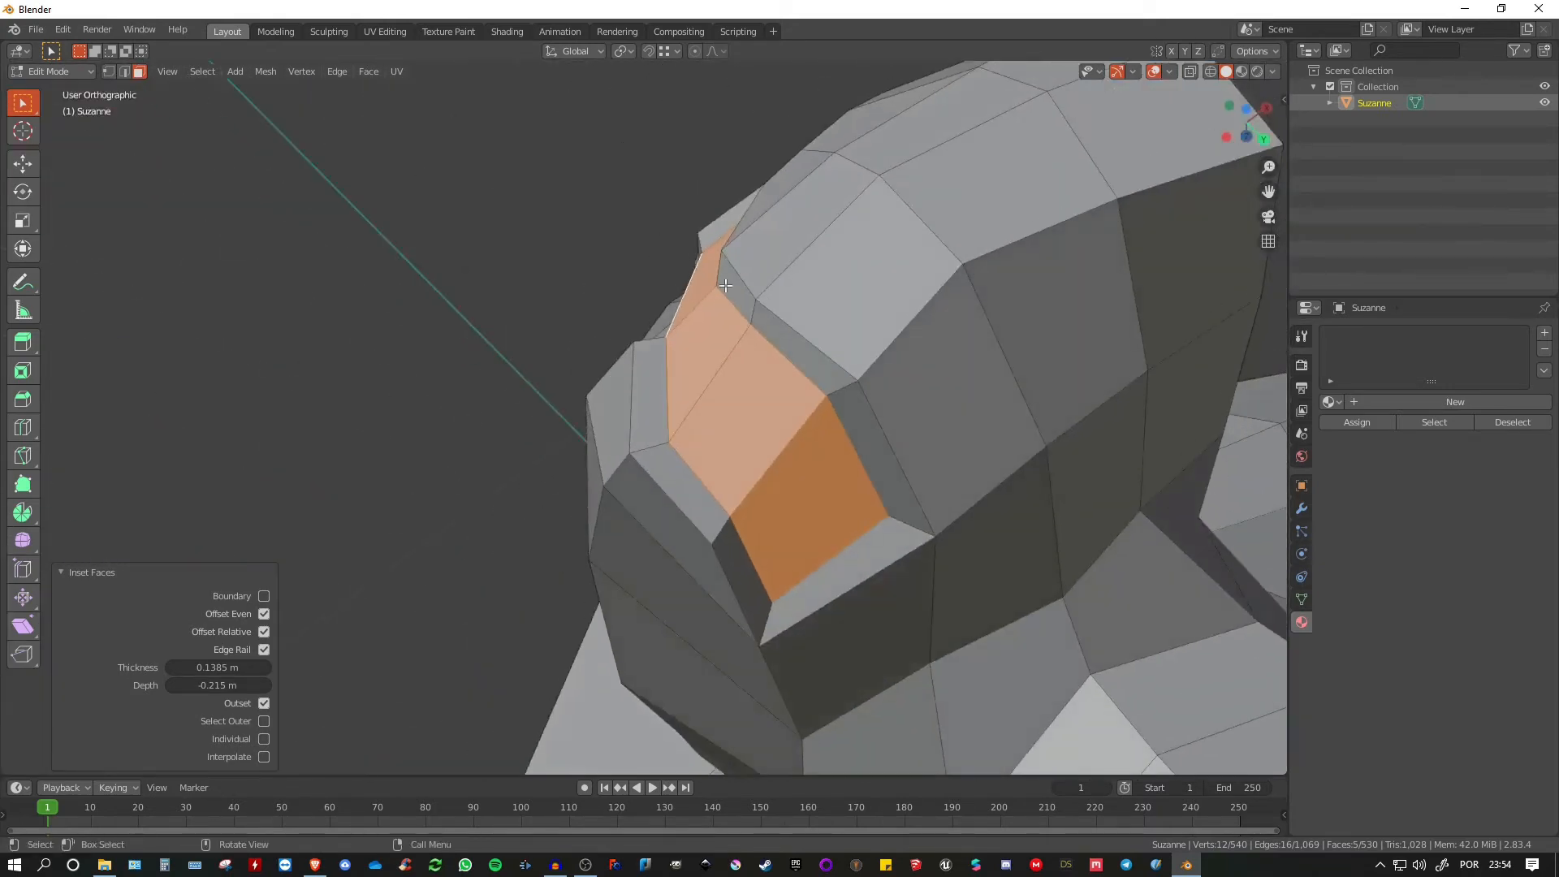
middle_drag(668, 393, 670, 483)
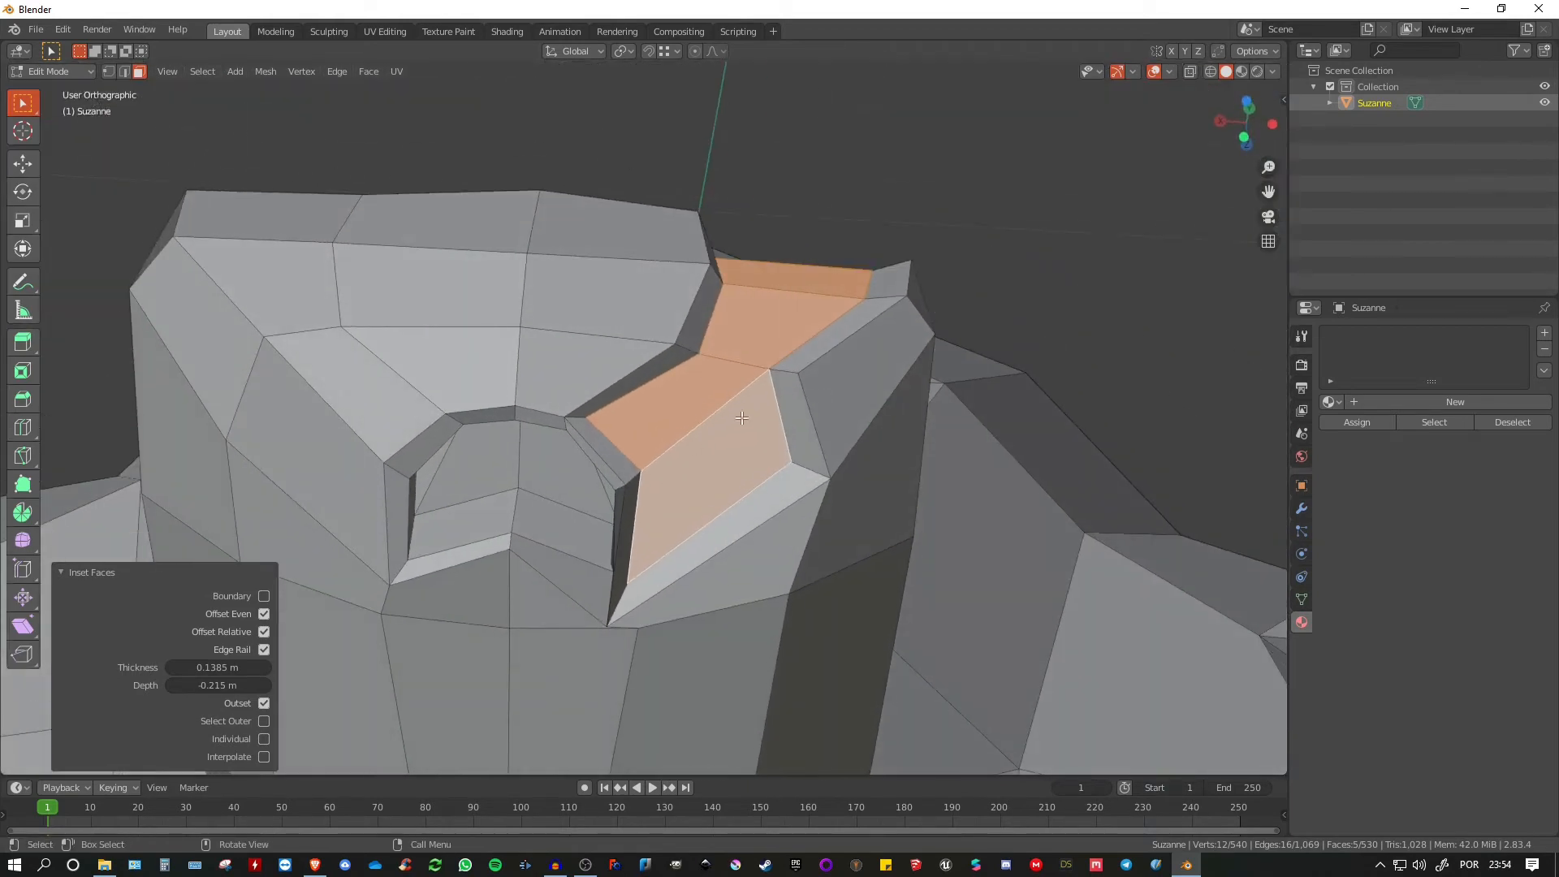
middle_drag(741, 417, 637, 326)
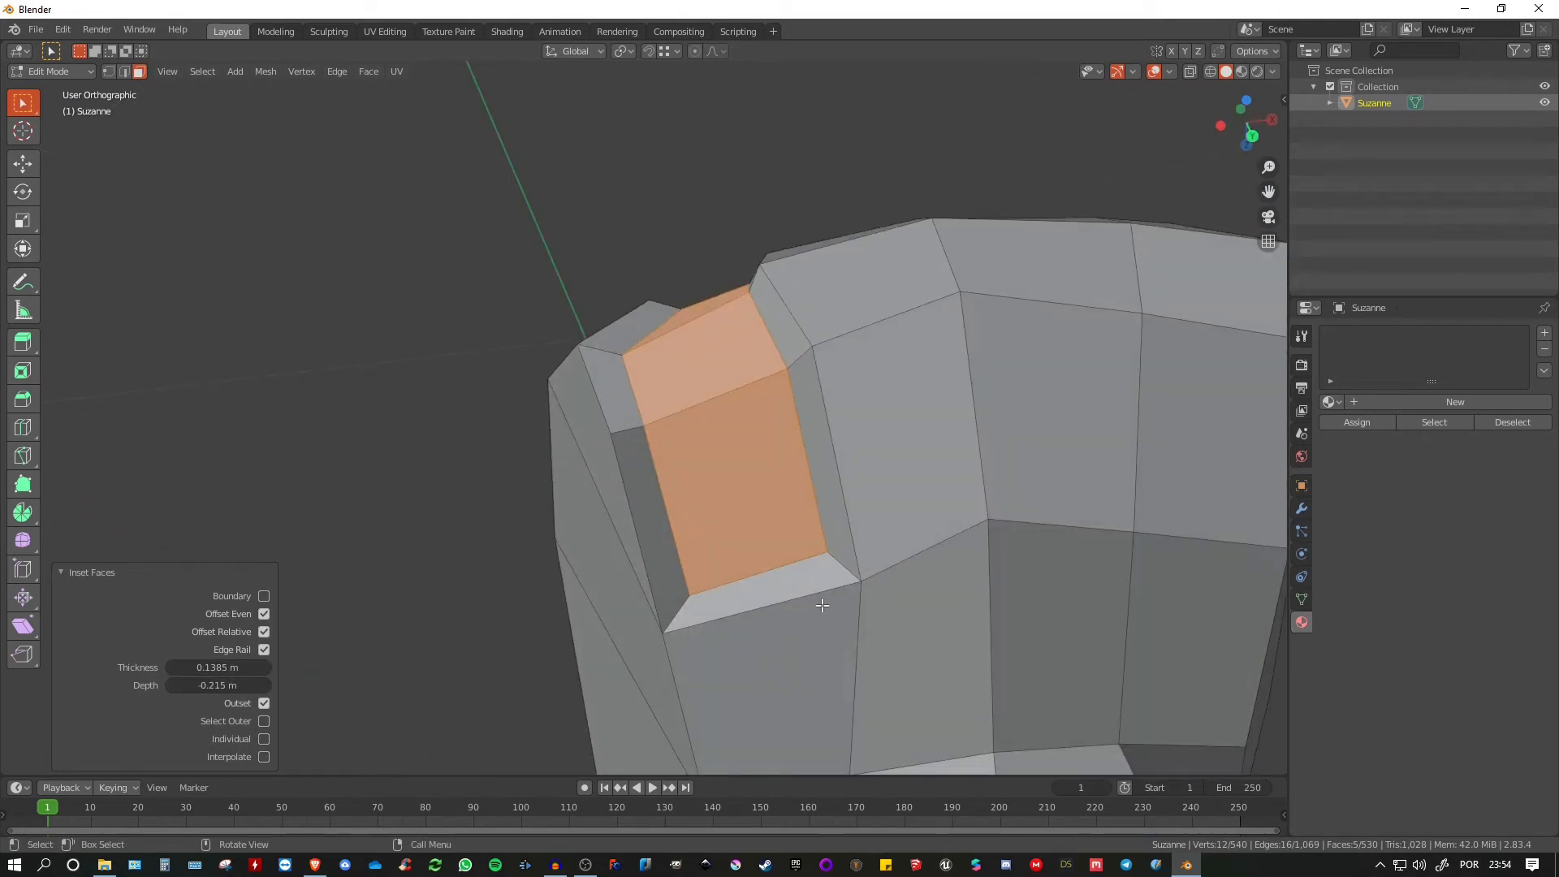
Set both the thickness and the depth of the muzzle outset to 0 m.
drag(268, 668, 191, 668)
middle_drag(709, 506, 404, 620)
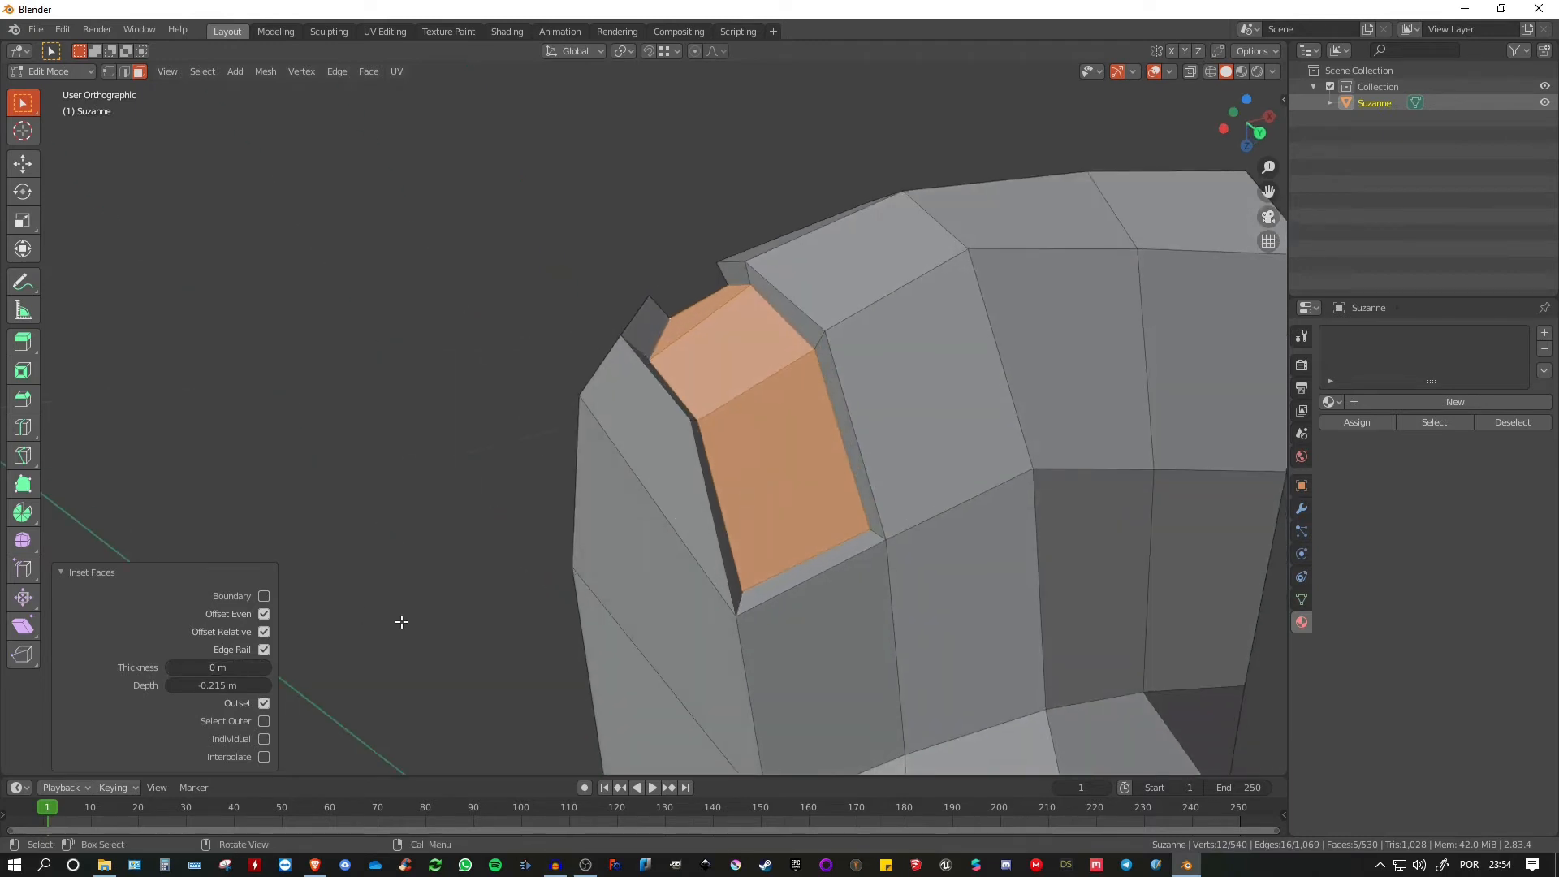
click(222, 685)
text(0)
key(Return)
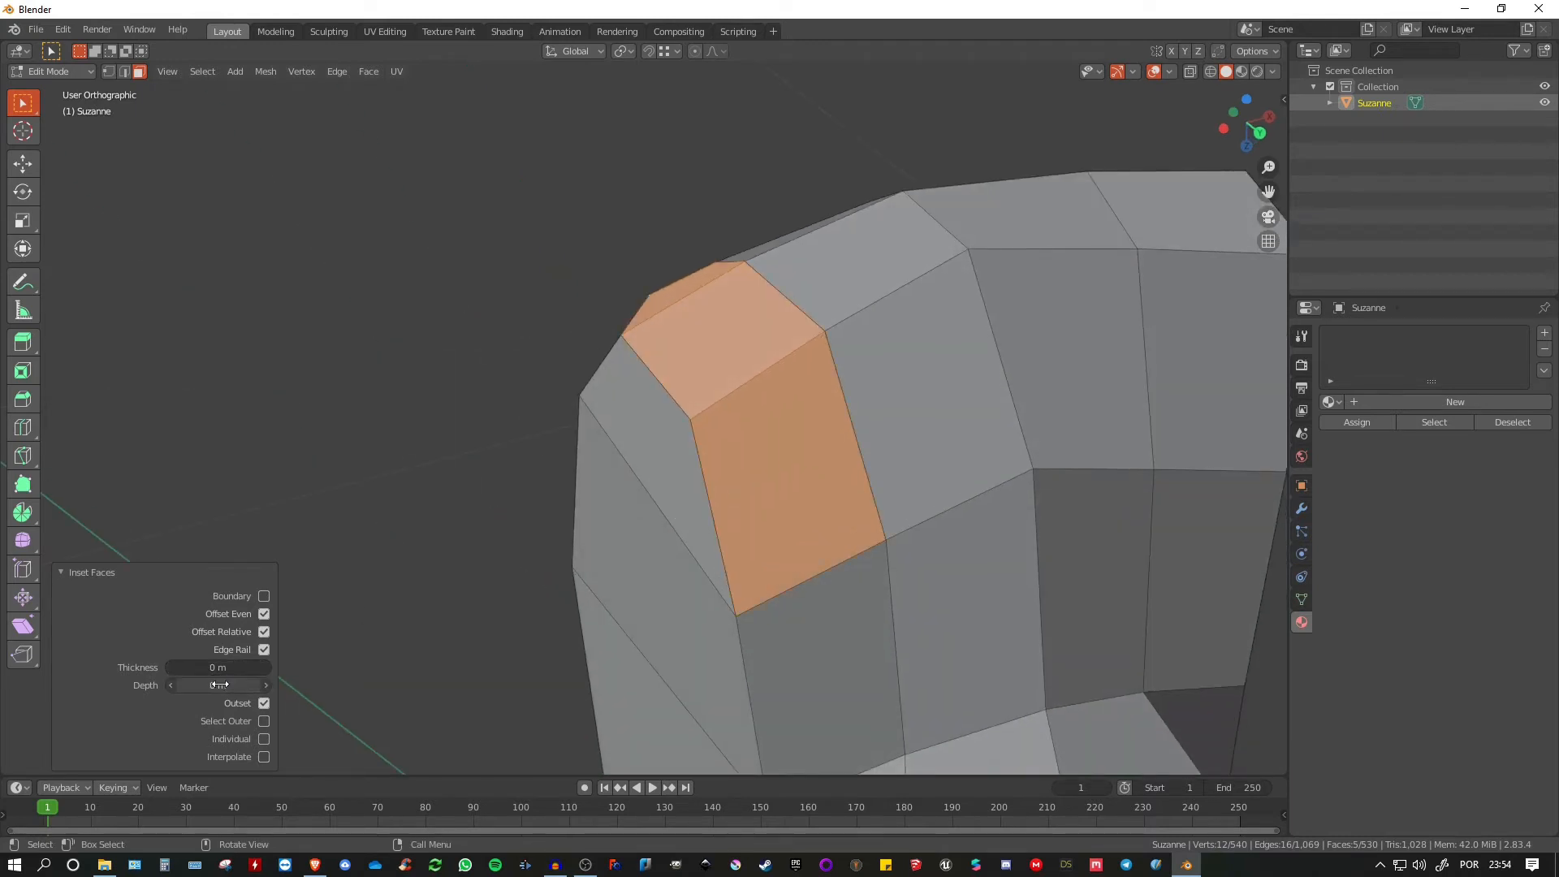
Raise the outset's thickness to about 0.188 m, and turn Outset off to compare it with the inward inset.
middle_drag(686, 270, 731, 341)
drag(173, 670, 224, 670)
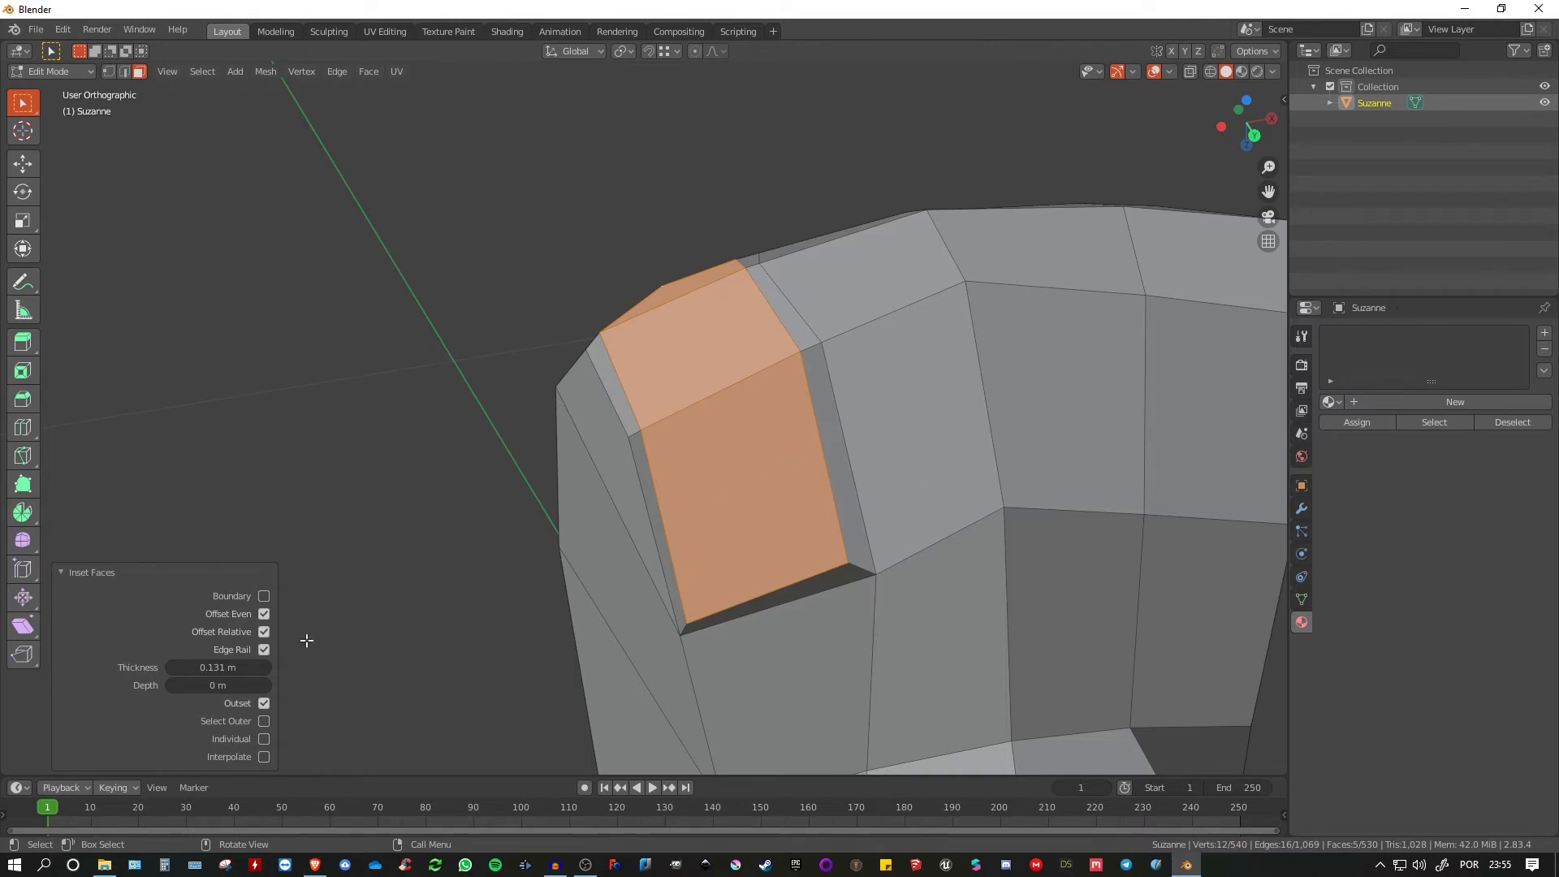
drag(237, 676, 194, 668)
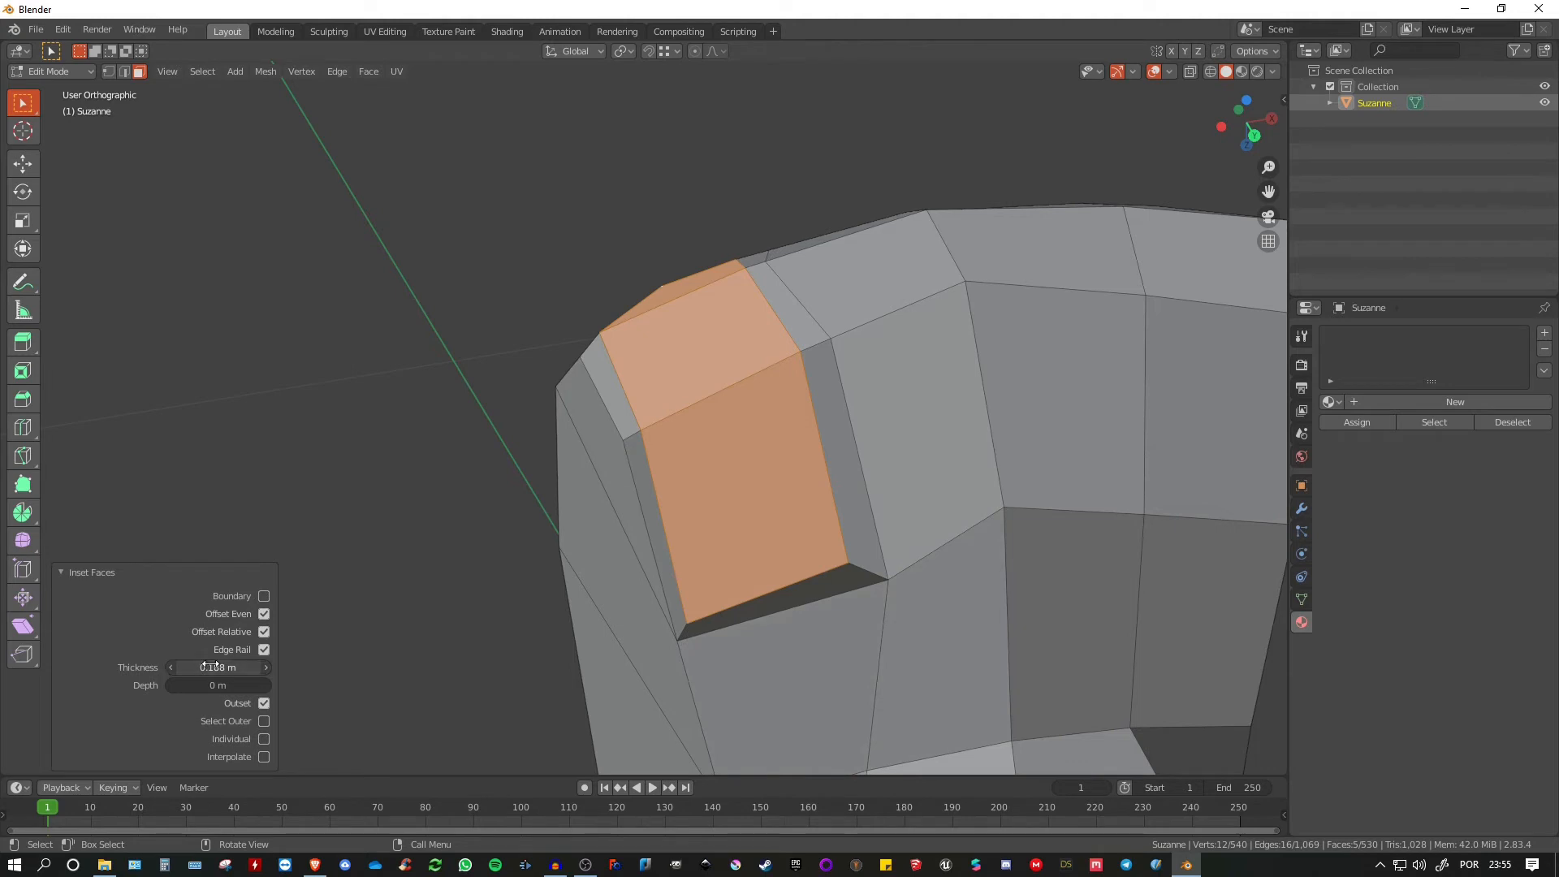
click(265, 703)
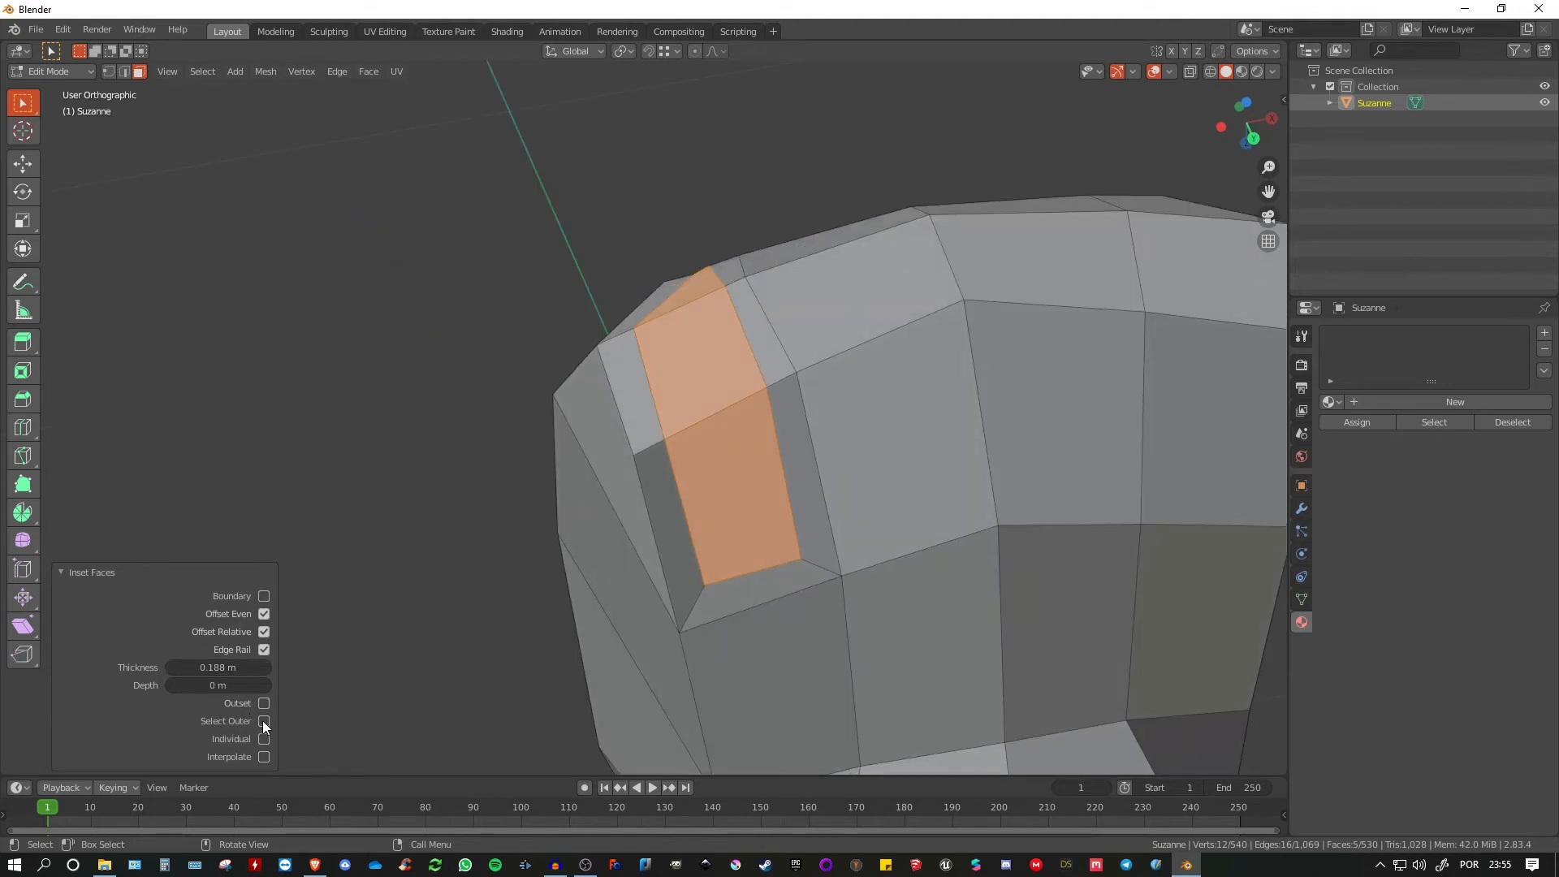
Turn on Select Outer to select the inset's border faces, inspect them, and turn it off again.
click(263, 721)
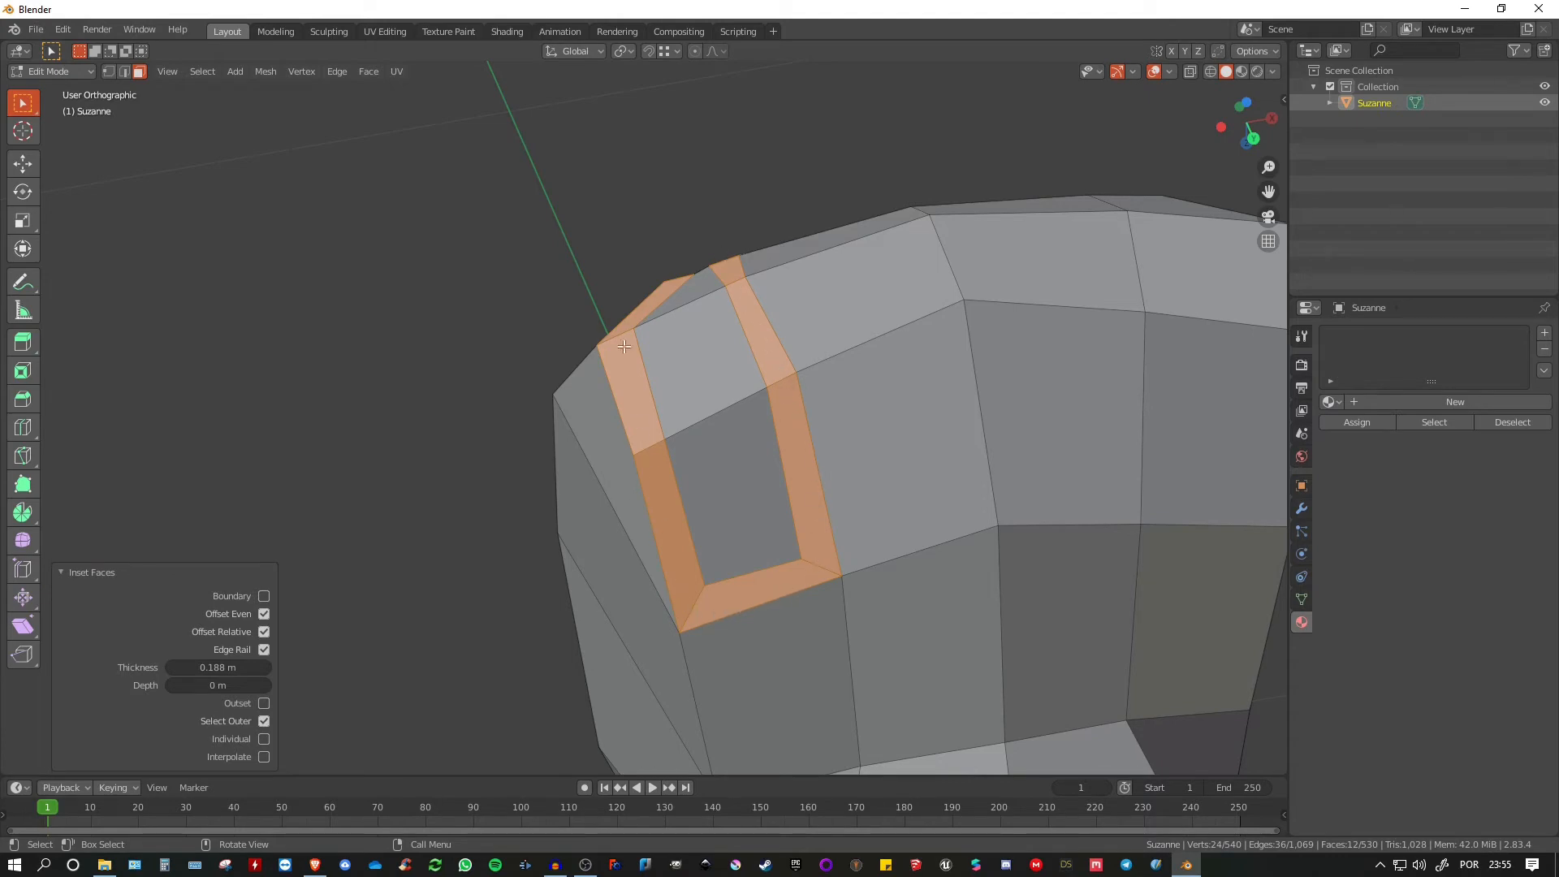
middle_drag(624, 348, 484, 404)
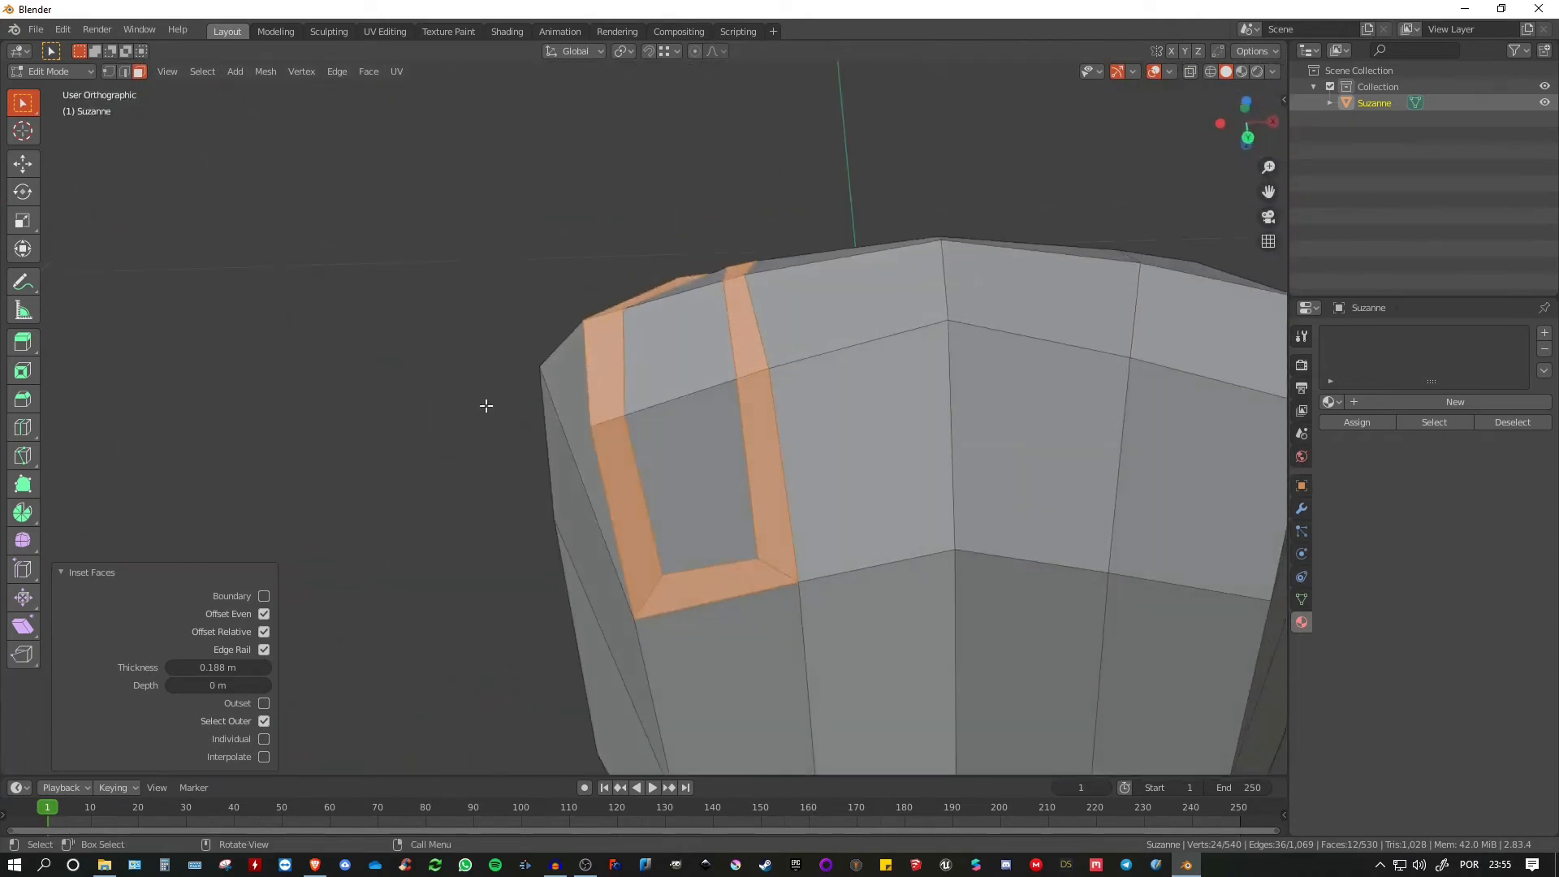
click(264, 721)
mouse_move(528, 504)
middle_down()
mouse_move(717, 532)
mouse_move(780, 517)
mouse_move(407, 609)
mouse_move(508, 506)
middle_up()
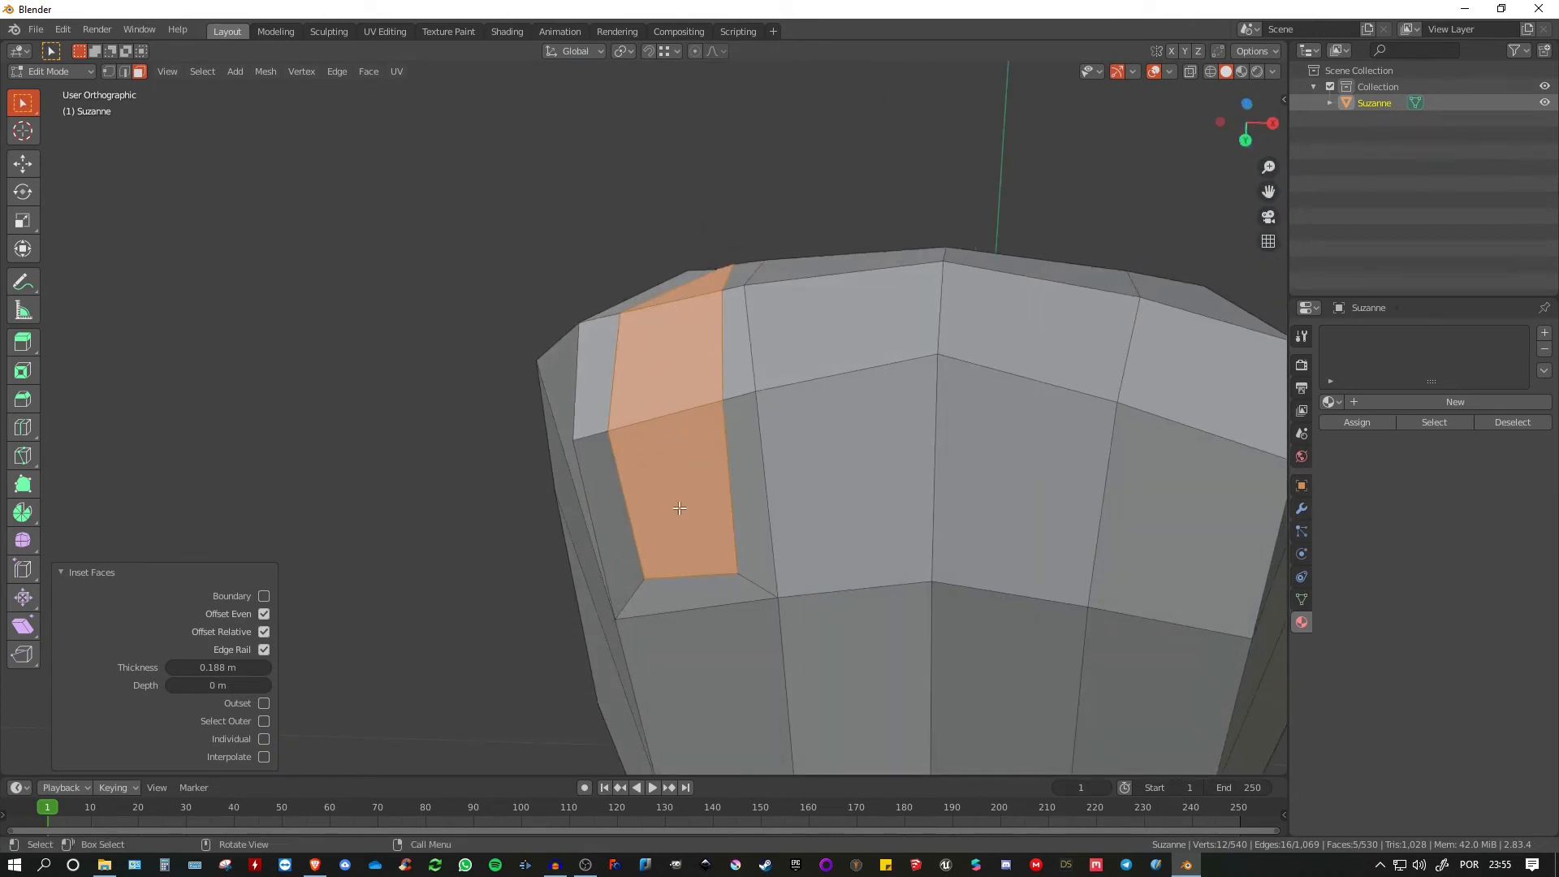
Turn on Individual to inset each muzzle face separately, inspect the faces, and turn it off again.
click(263, 739)
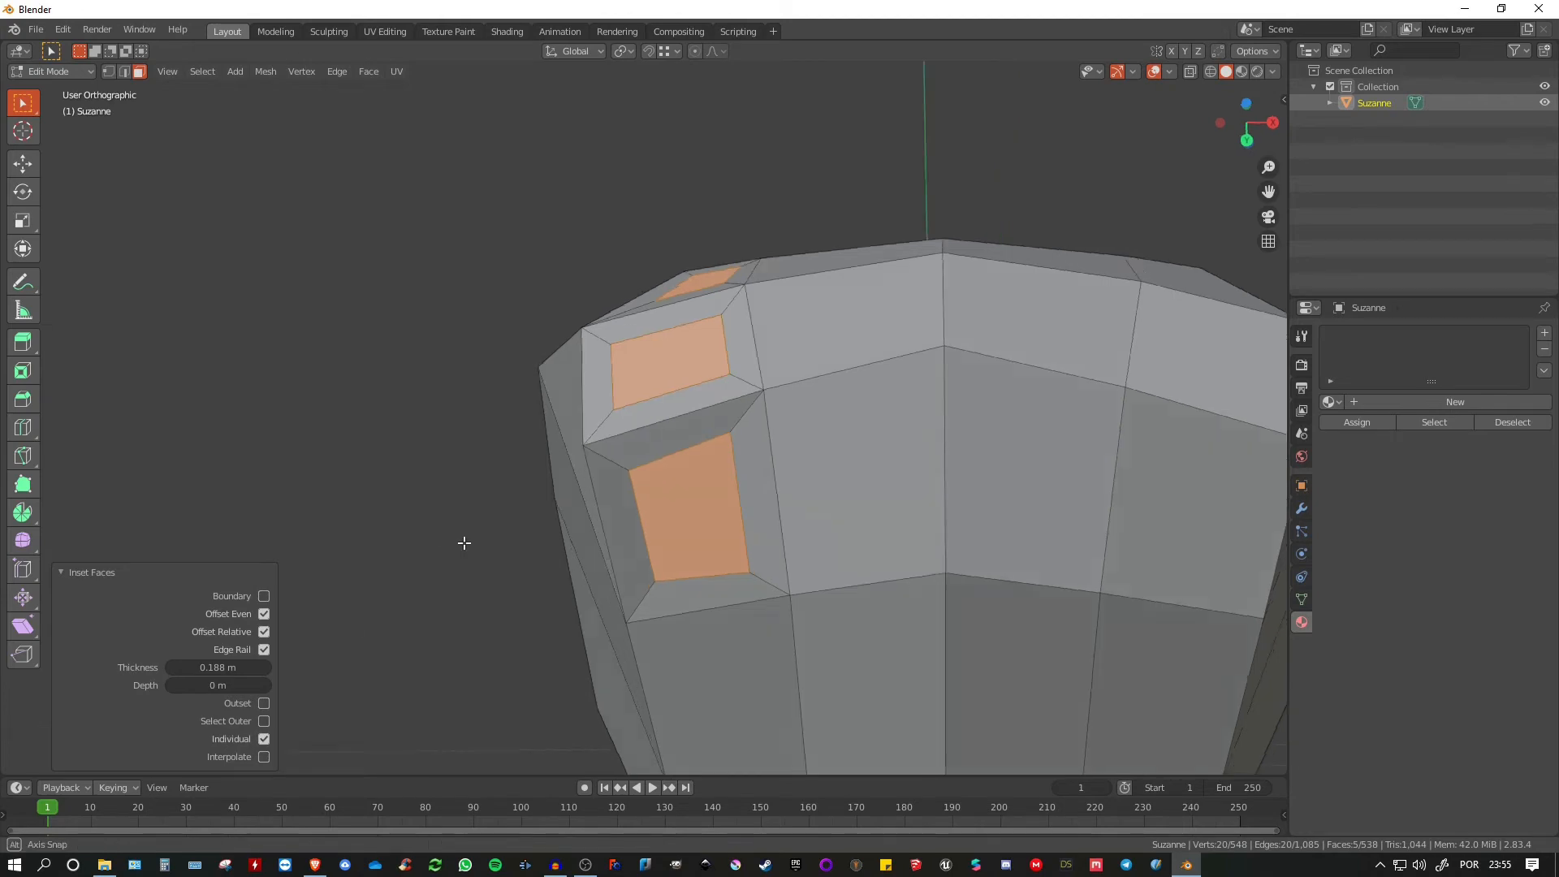
mouse_move(463, 544)
middle_down()
mouse_move(744, 564)
mouse_move(808, 504)
mouse_move(775, 484)
mouse_move(470, 519)
middle_up()
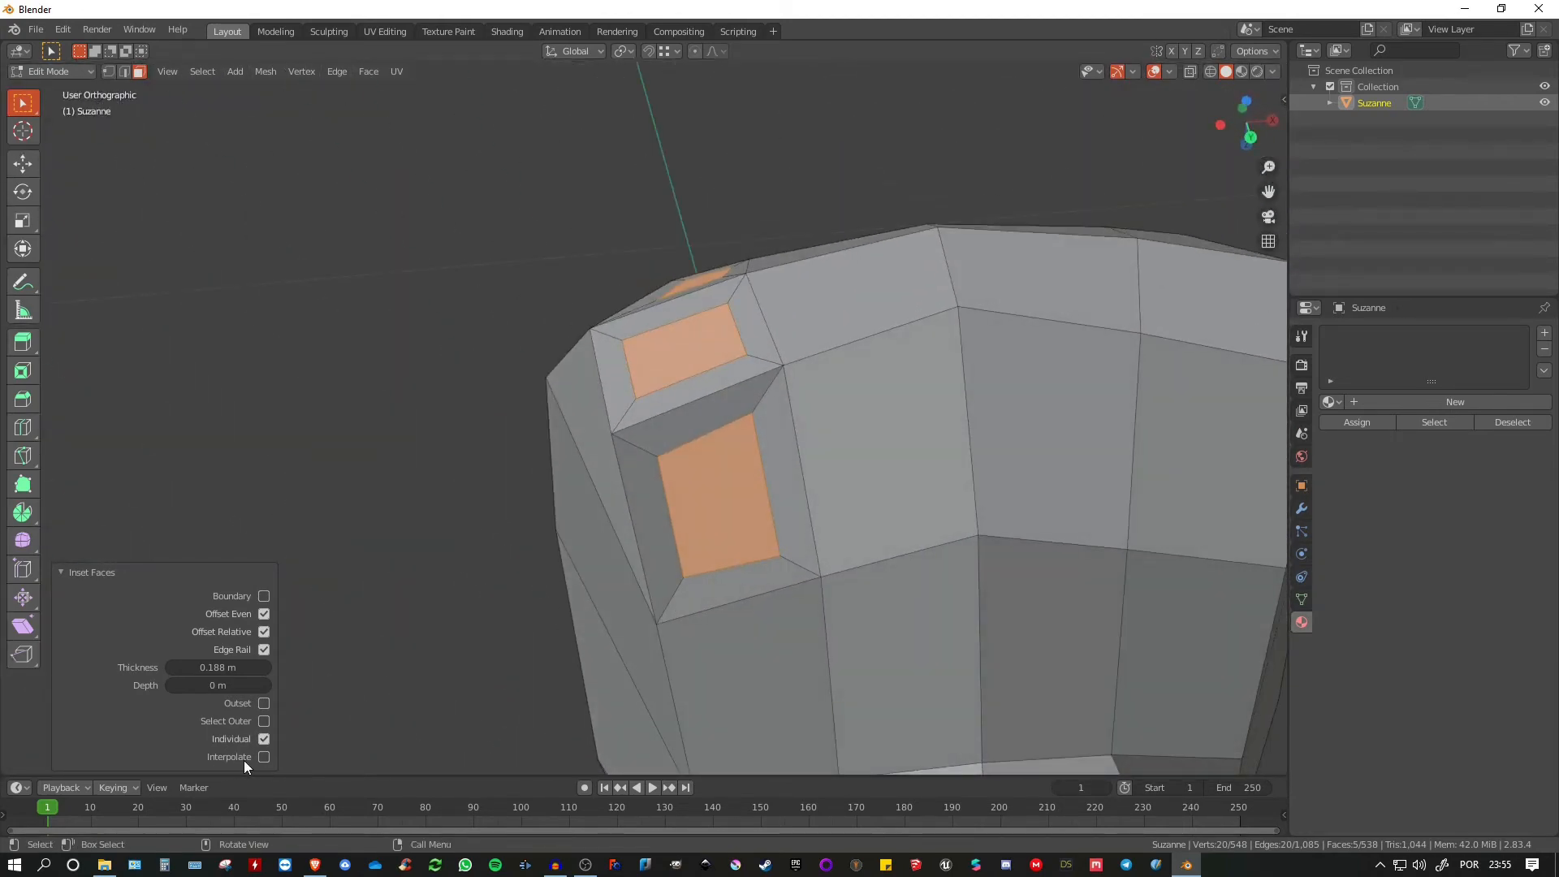
click(264, 739)
middle_drag(265, 737, 444, 605)
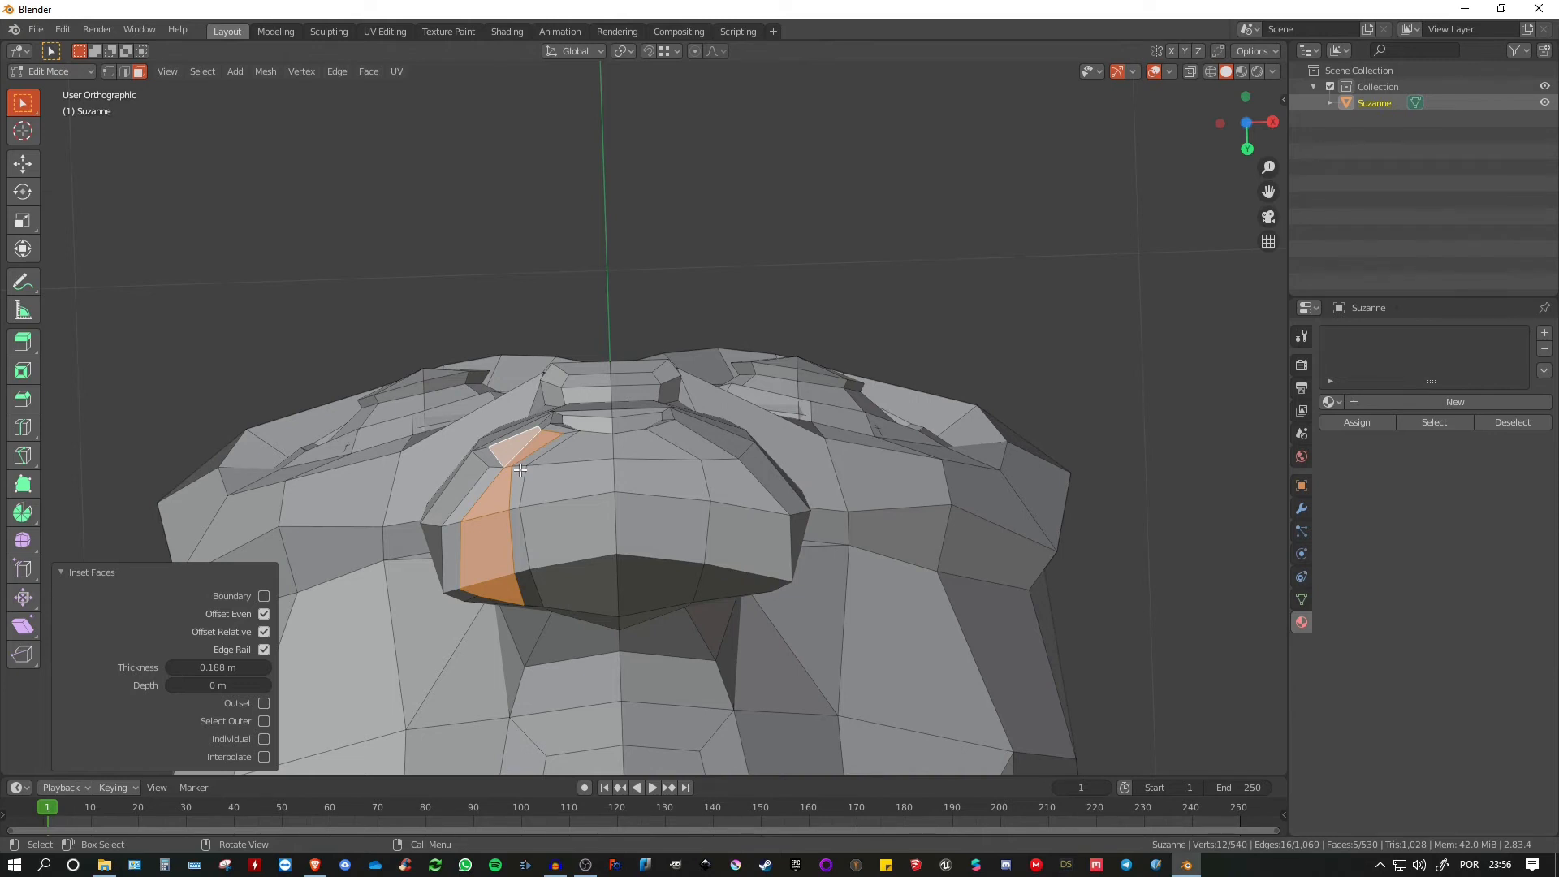
Leave Edit Mode and delete the modified monkey head.
key(Tab)
scroll(495, 523, down, 5)
middle_drag(495, 524, 548, 521)
key(x)
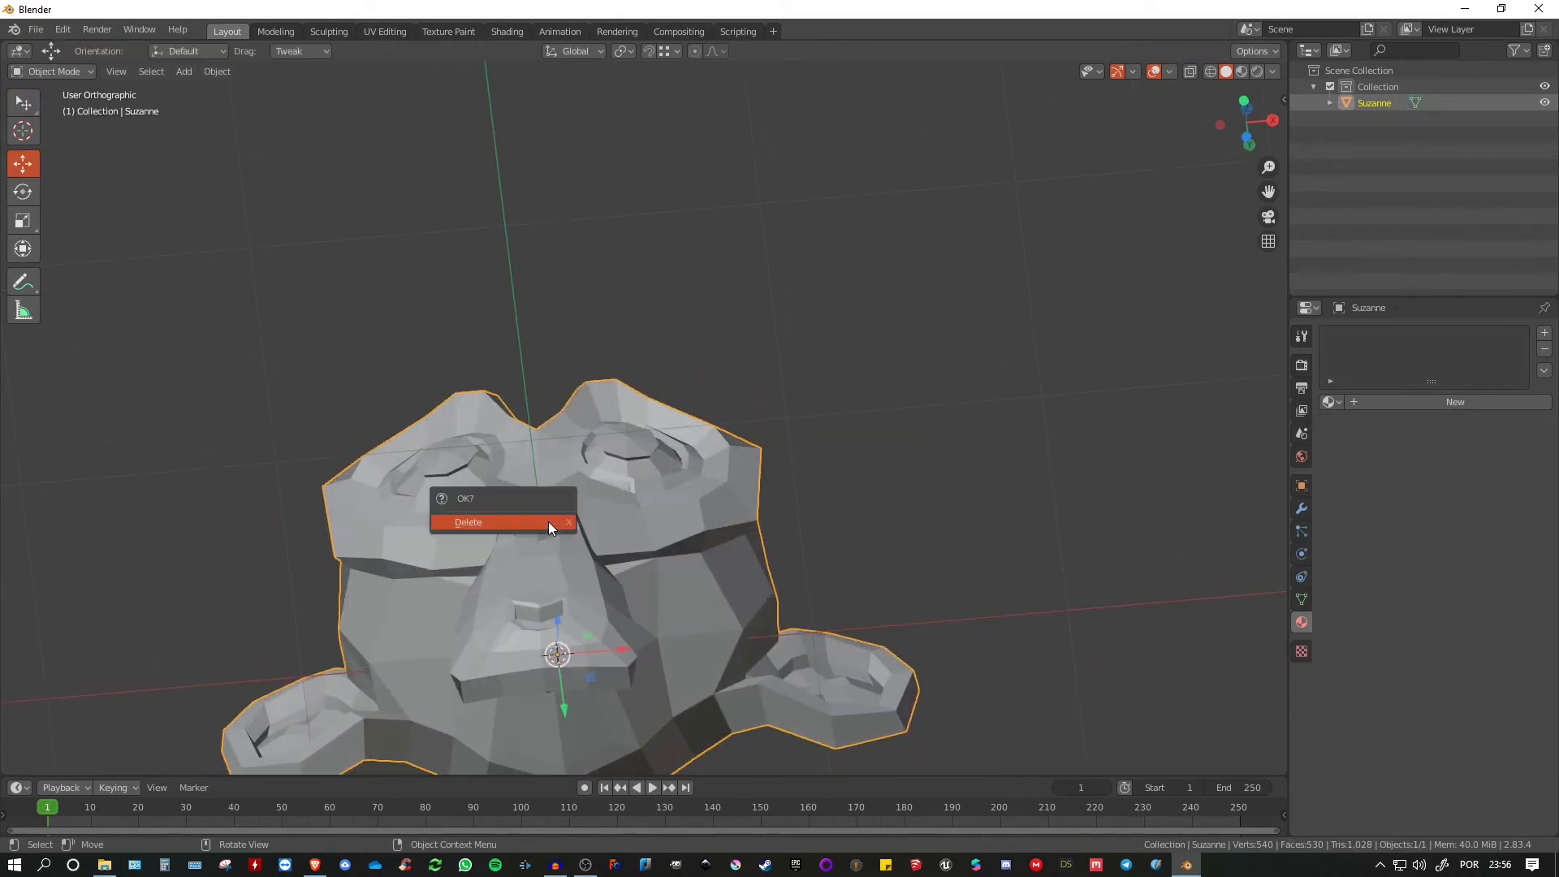
click(548, 521)
Add a new monkey mesh and enter Edit Mode with its muzzle in close view.
key(shift+a)
mouse_move(548, 522)
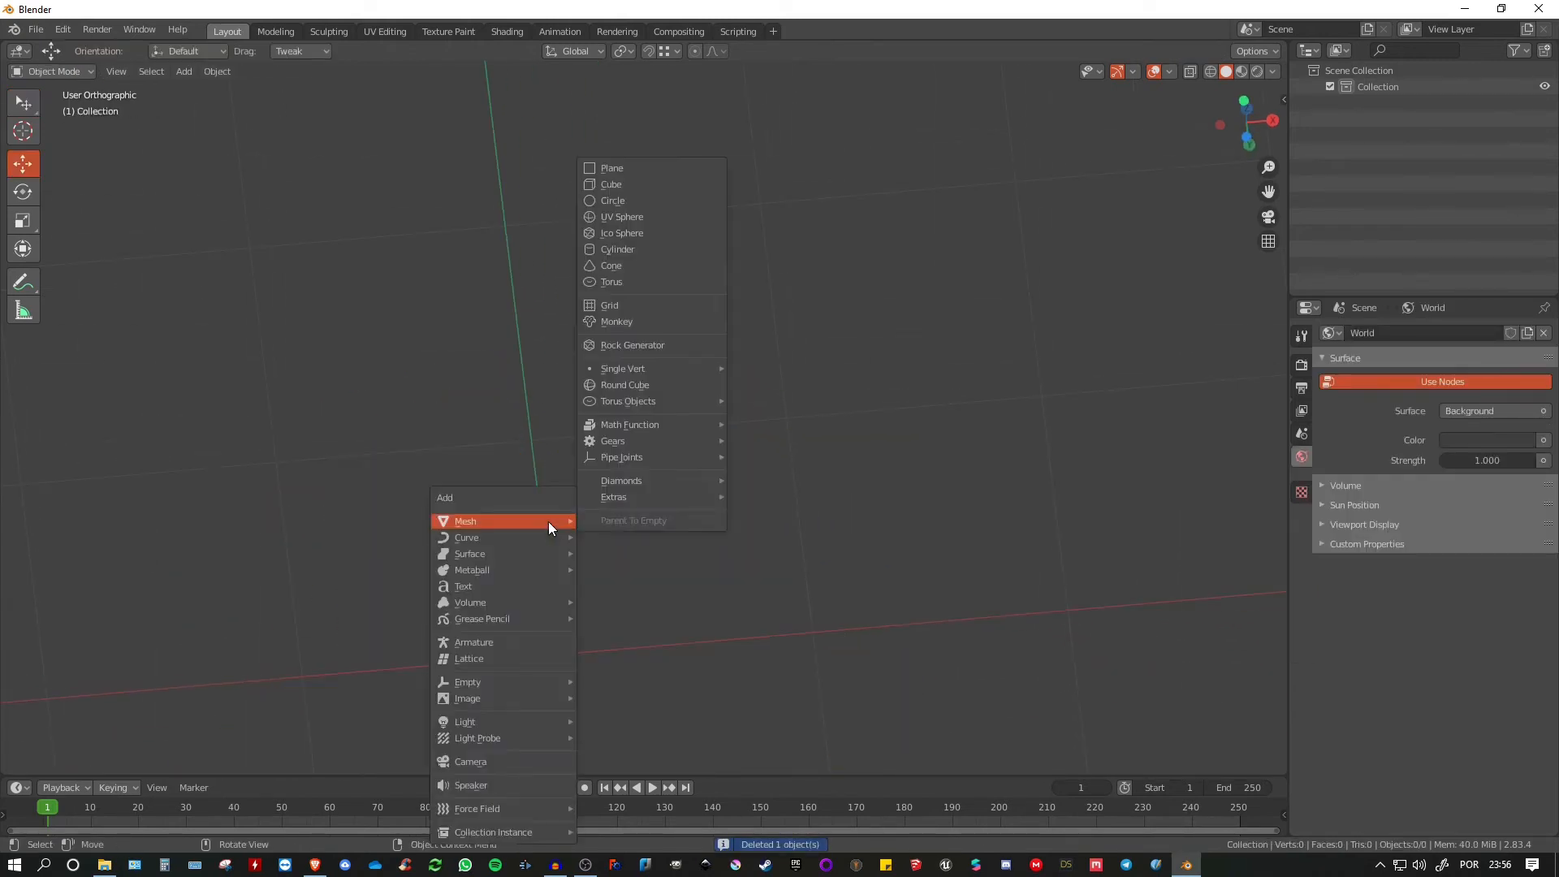
click(640, 326)
middle_drag(664, 407, 664, 479)
shift+middle_drag(606, 589, 693, 422)
scroll(666, 447, up, 4)
key(Tab)
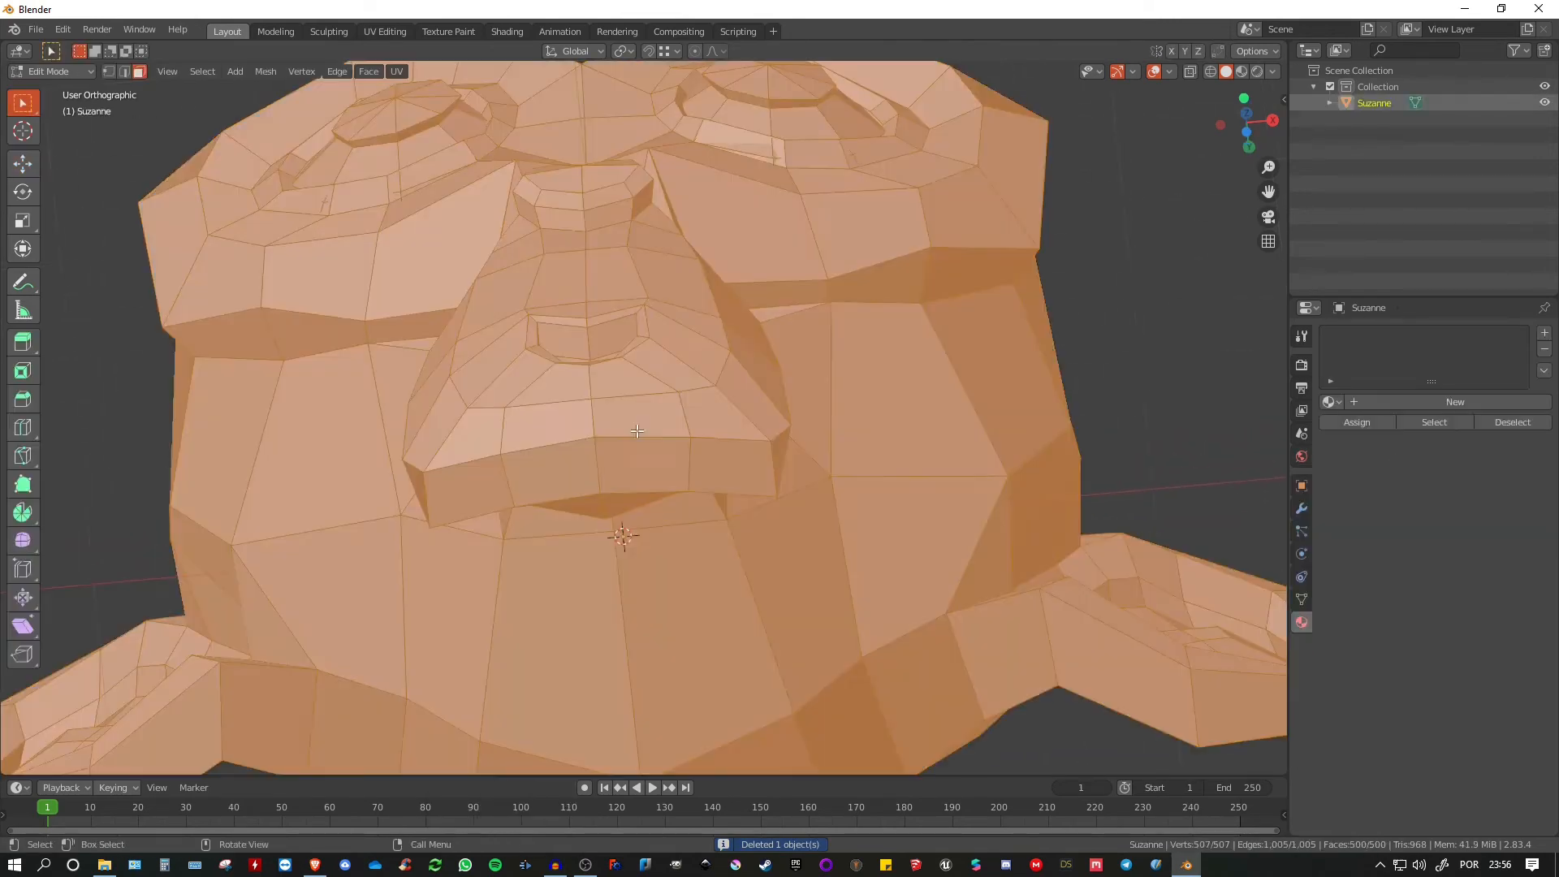
Inset four connected faces running from the mouth corner to the underside of the new monkey's muzzle by about 0.102 m.
middle_drag(534, 400, 560, 390)
click(557, 393)
shift+click(507, 432)
shift+click(500, 475)
middle_drag(235, 577, 556, 577)
shift+click(520, 333)
middle_drag(885, 358, 570, 409)
scroll(575, 386, up, 2)
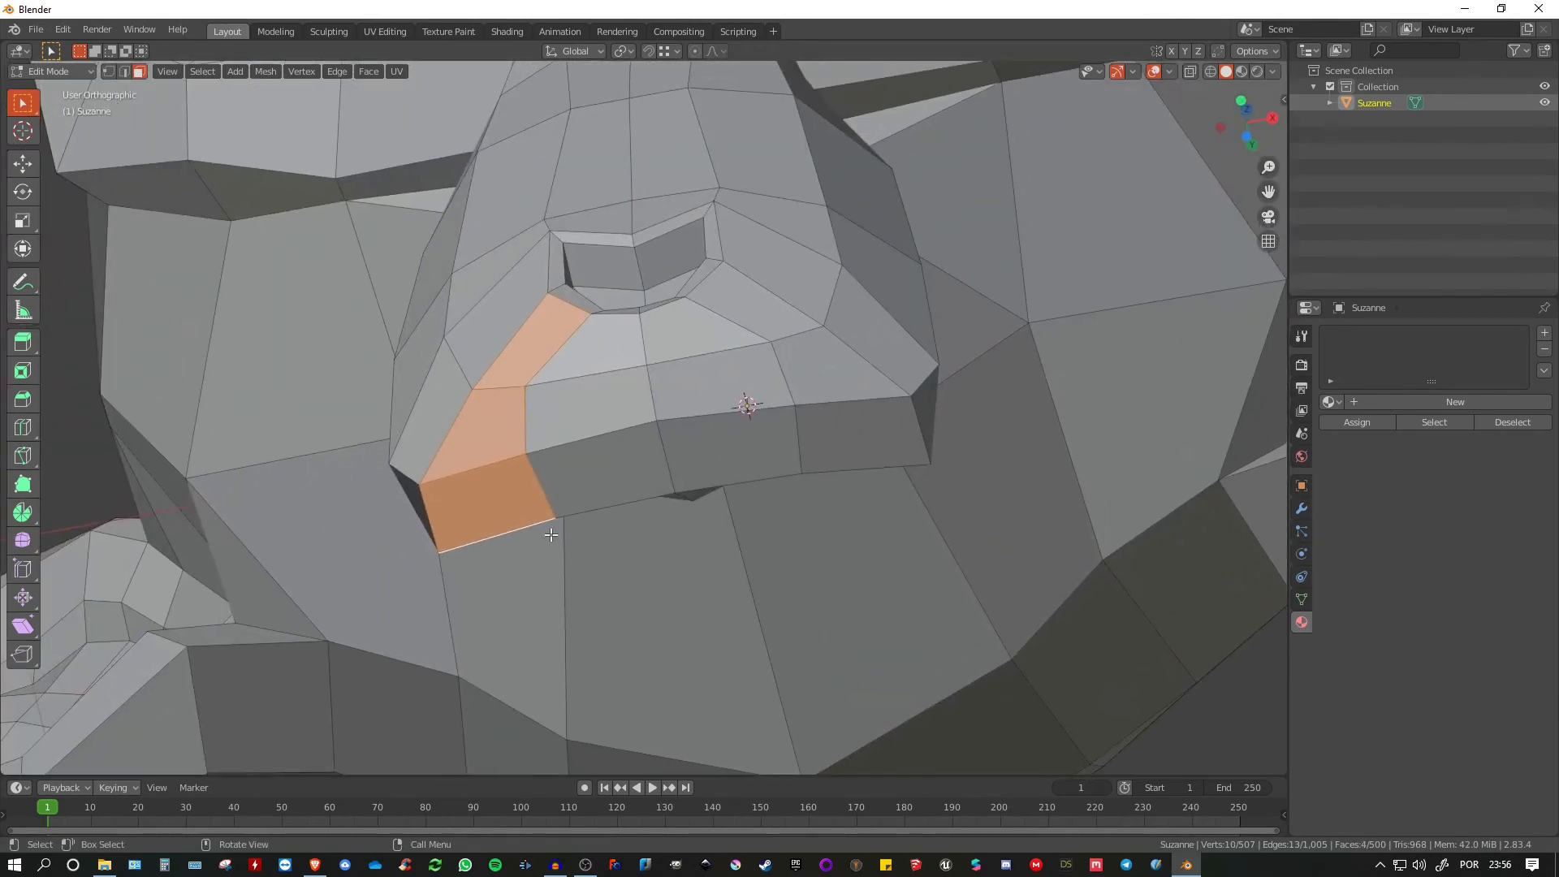
key(i)
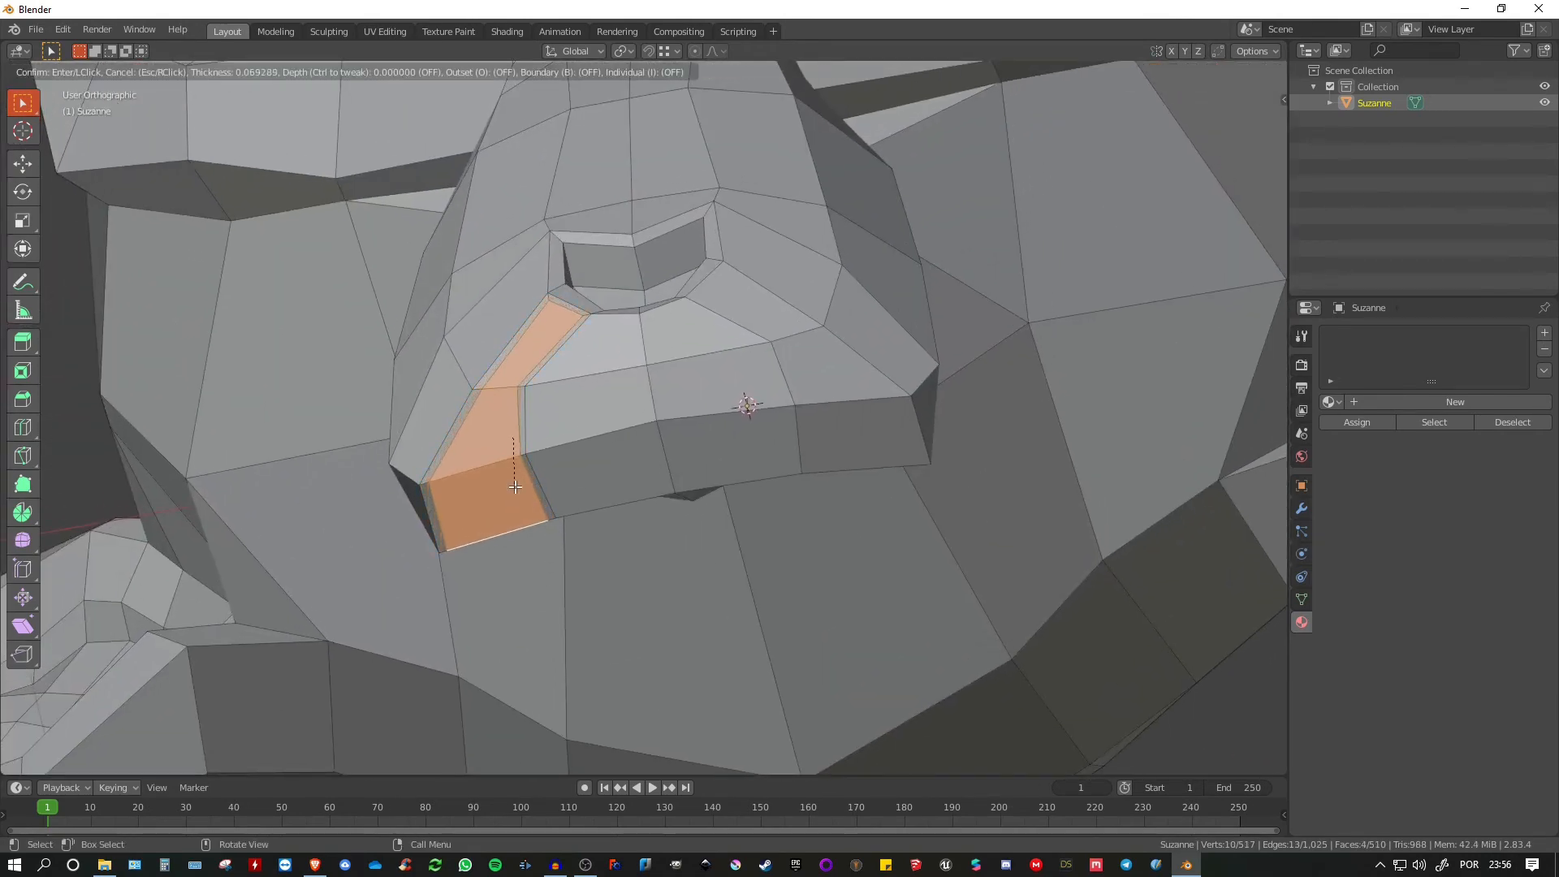
click(510, 463)
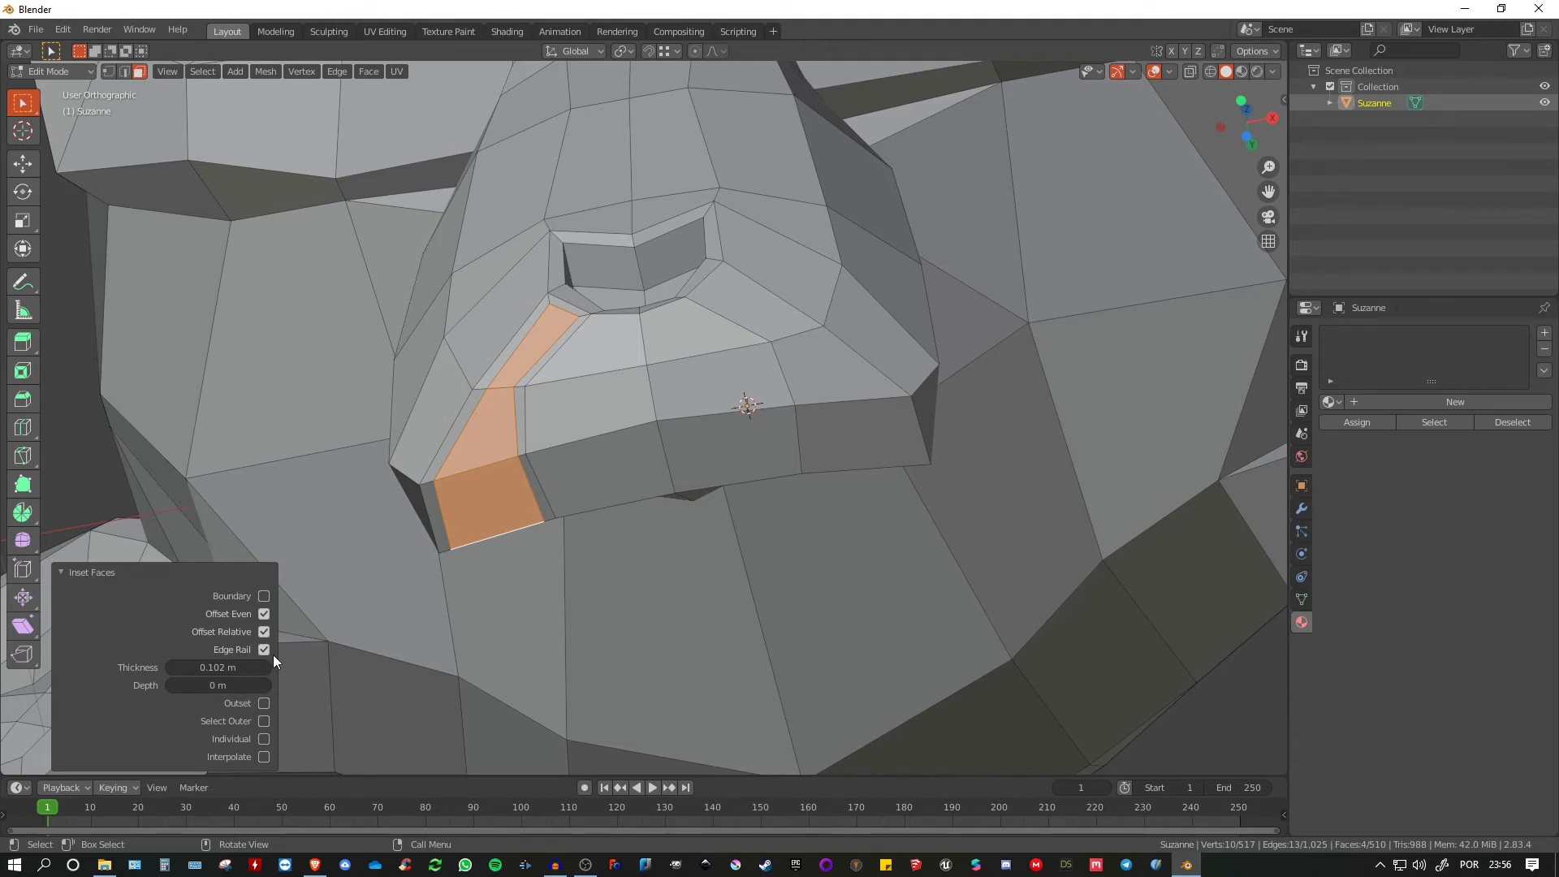
Split the 3D viewport vertically, turn the new area into a UV Editor and frame the four inset faces' UVs.
shift+middle_drag(636, 372, 625, 344)
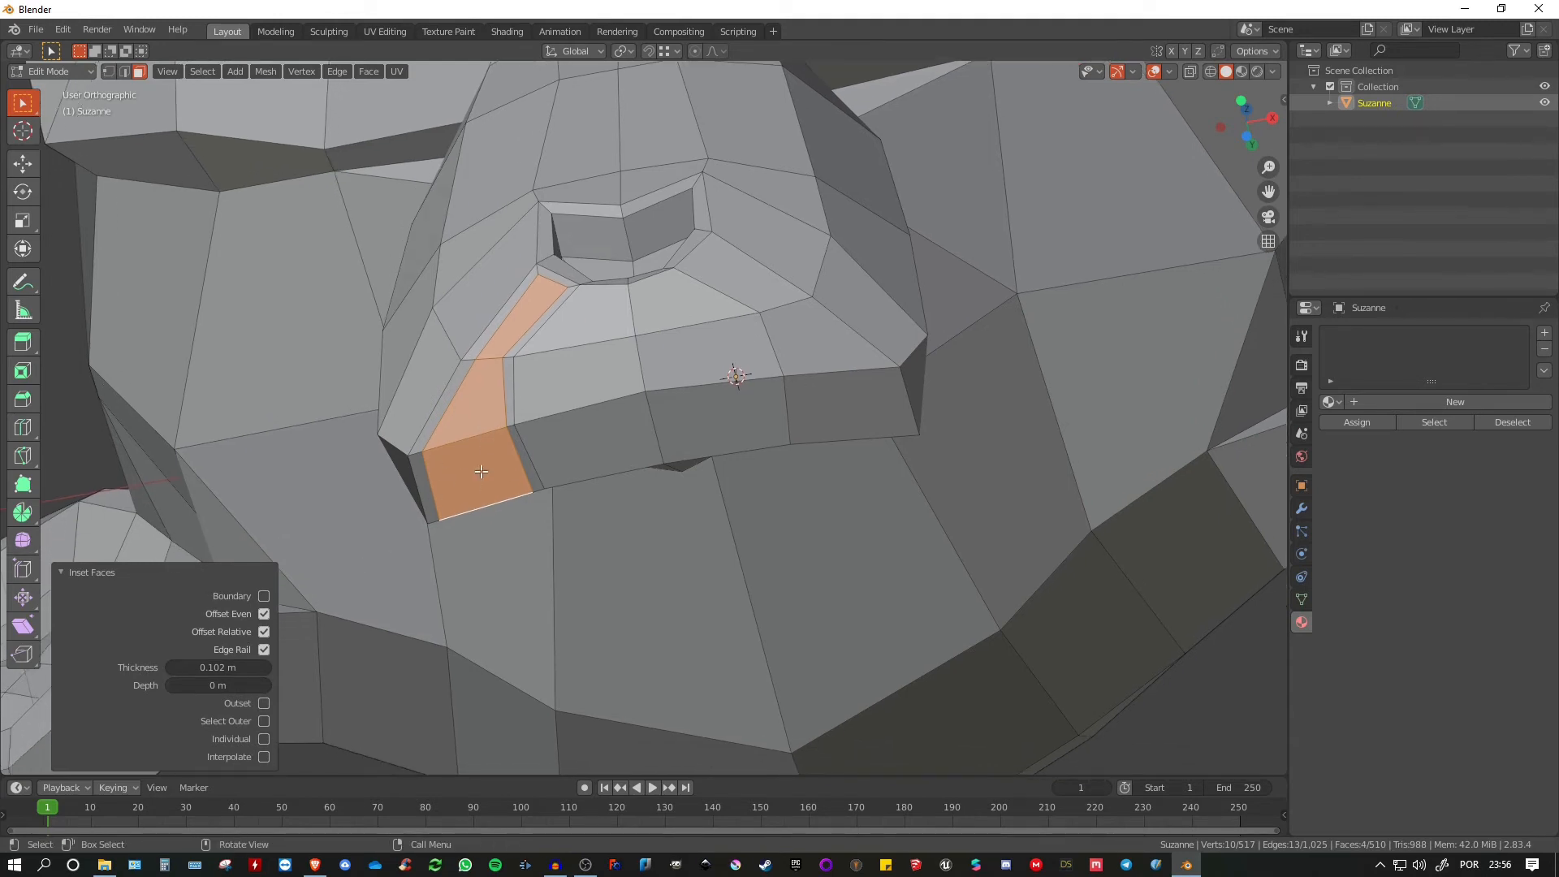
scroll(482, 472, down, 4)
drag(1284, 46, 761, 130)
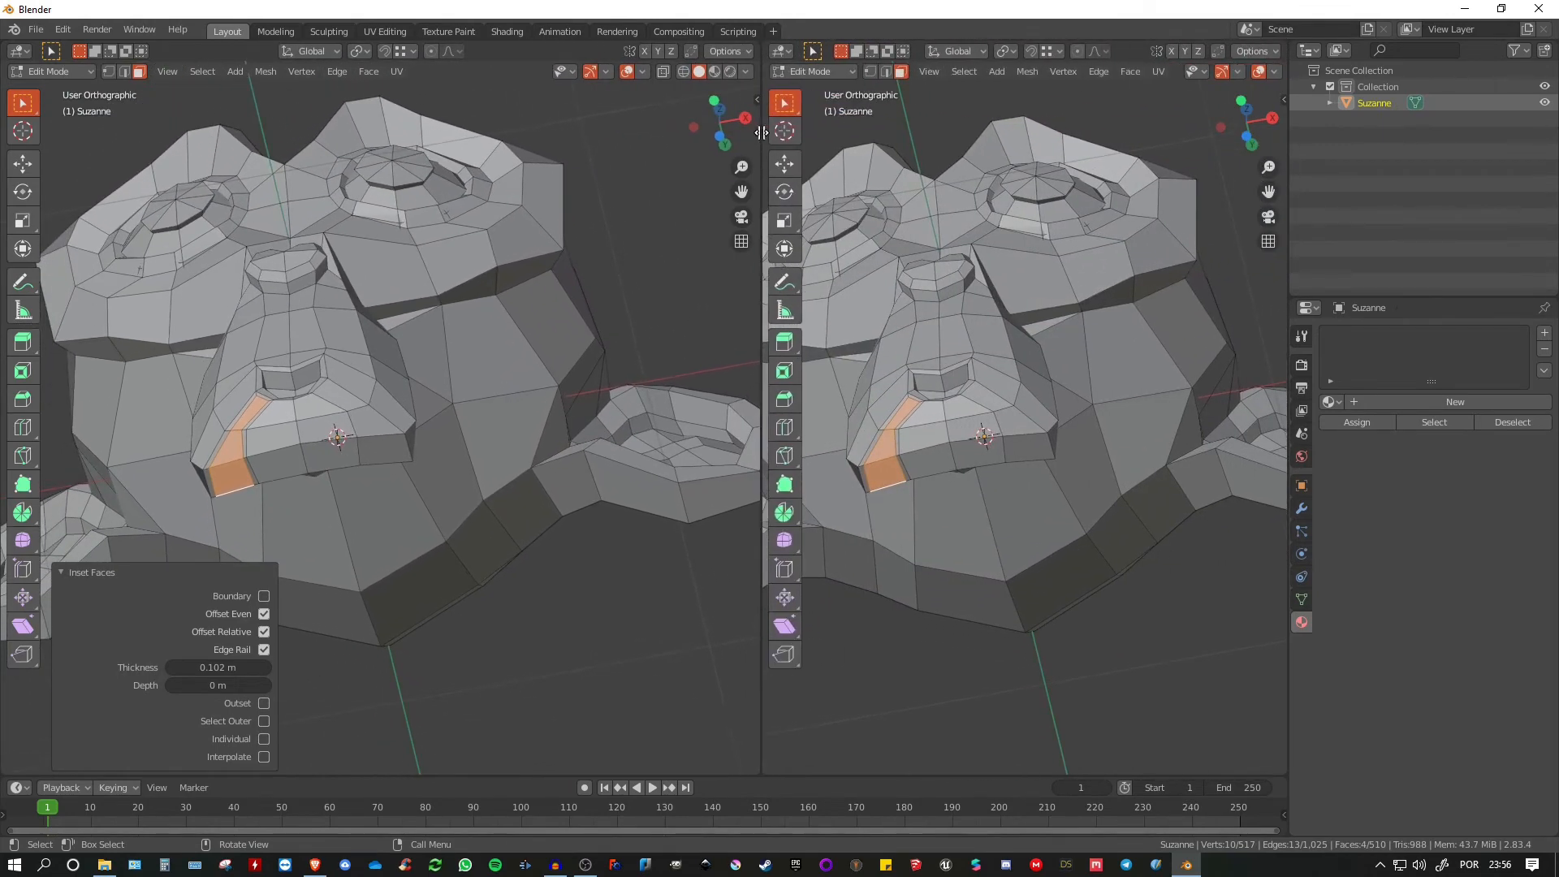
click(782, 51)
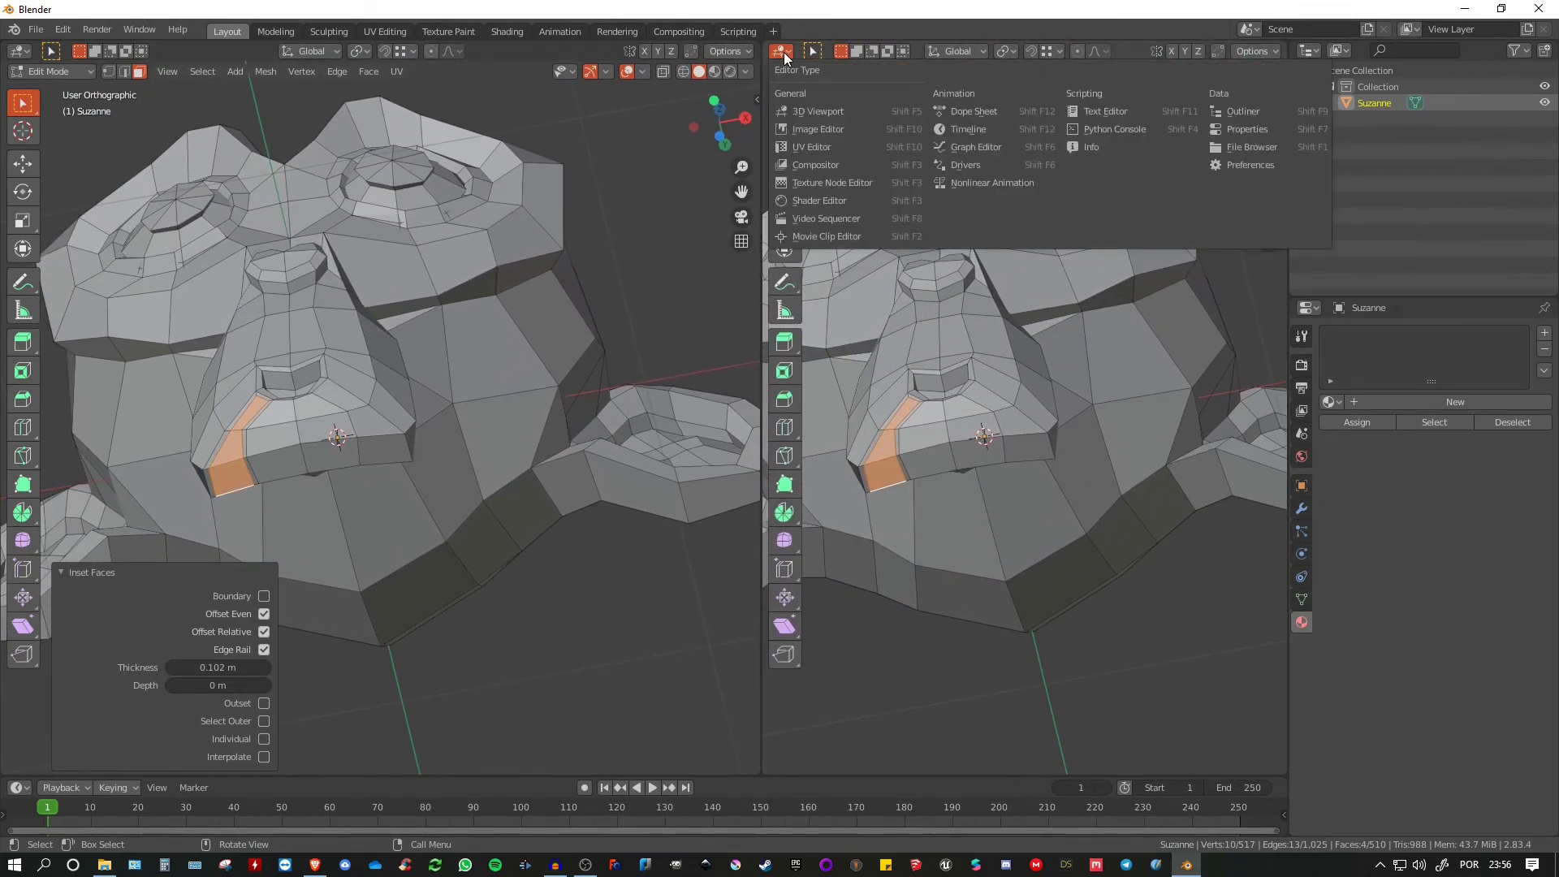
click(811, 146)
scroll(1024, 479, up, 9)
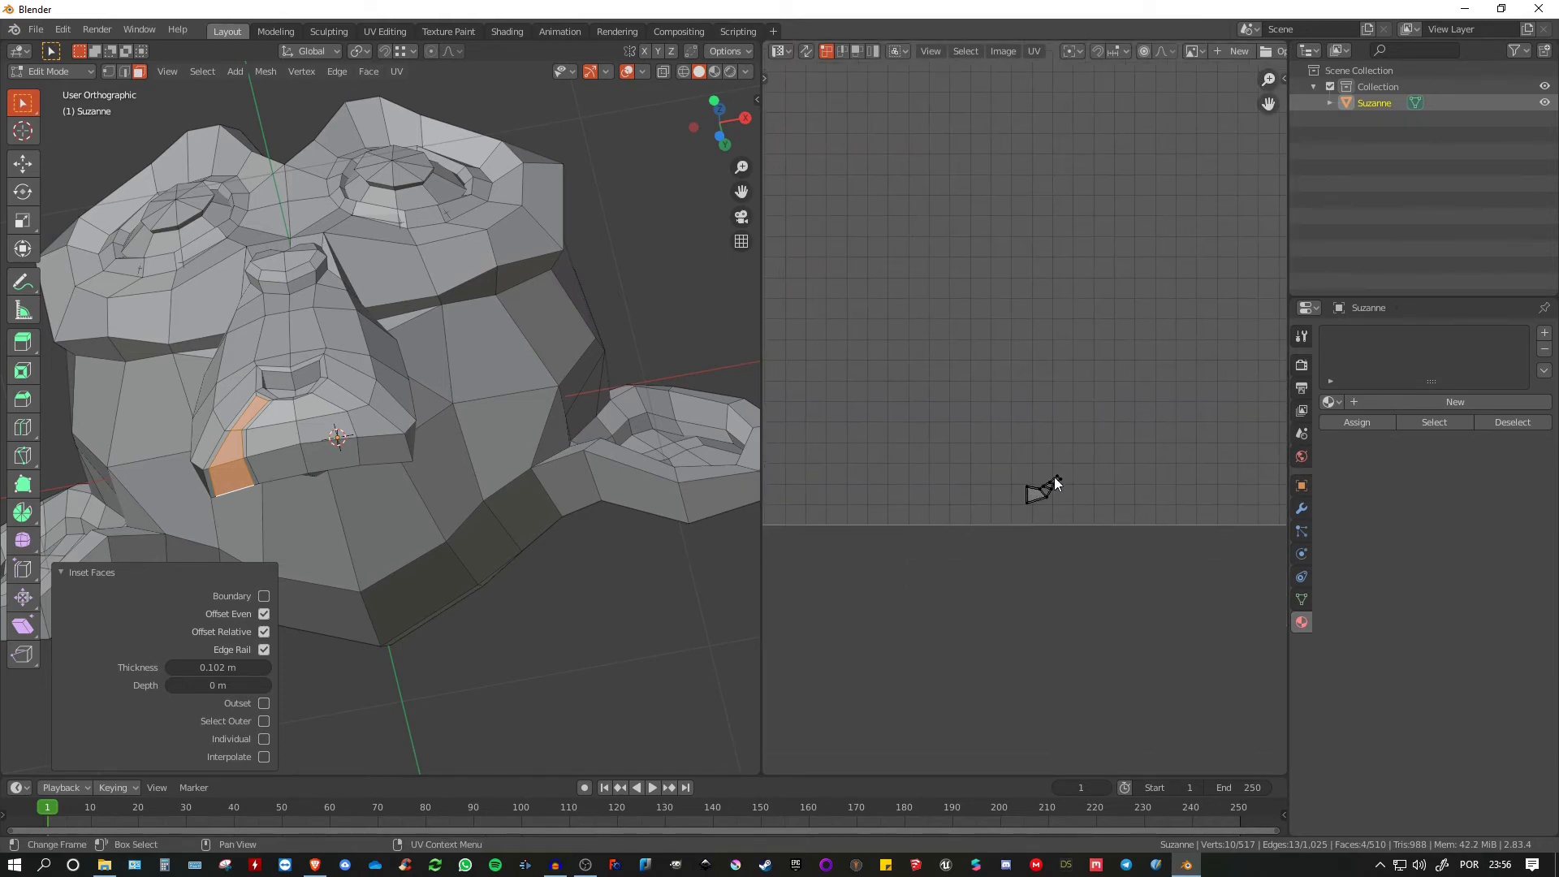
scroll(1022, 488, up, 4)
middle_drag(1002, 484, 1111, 491)
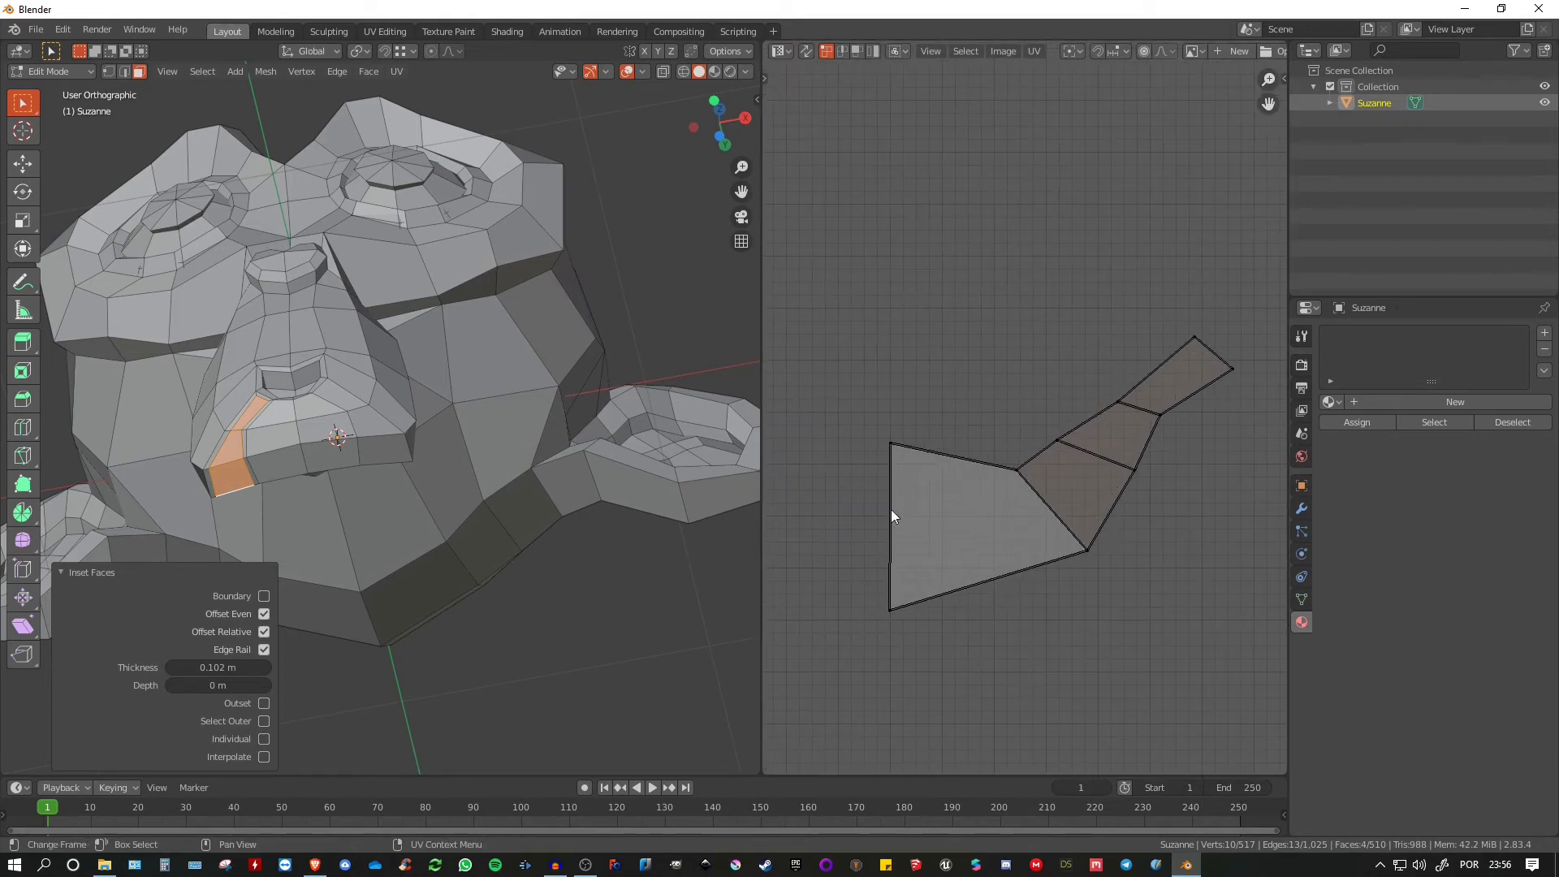
Select the first five narrow border faces around the underside end of the first muzzle inset to view their UVs.
middle_drag(255, 451, 224, 447)
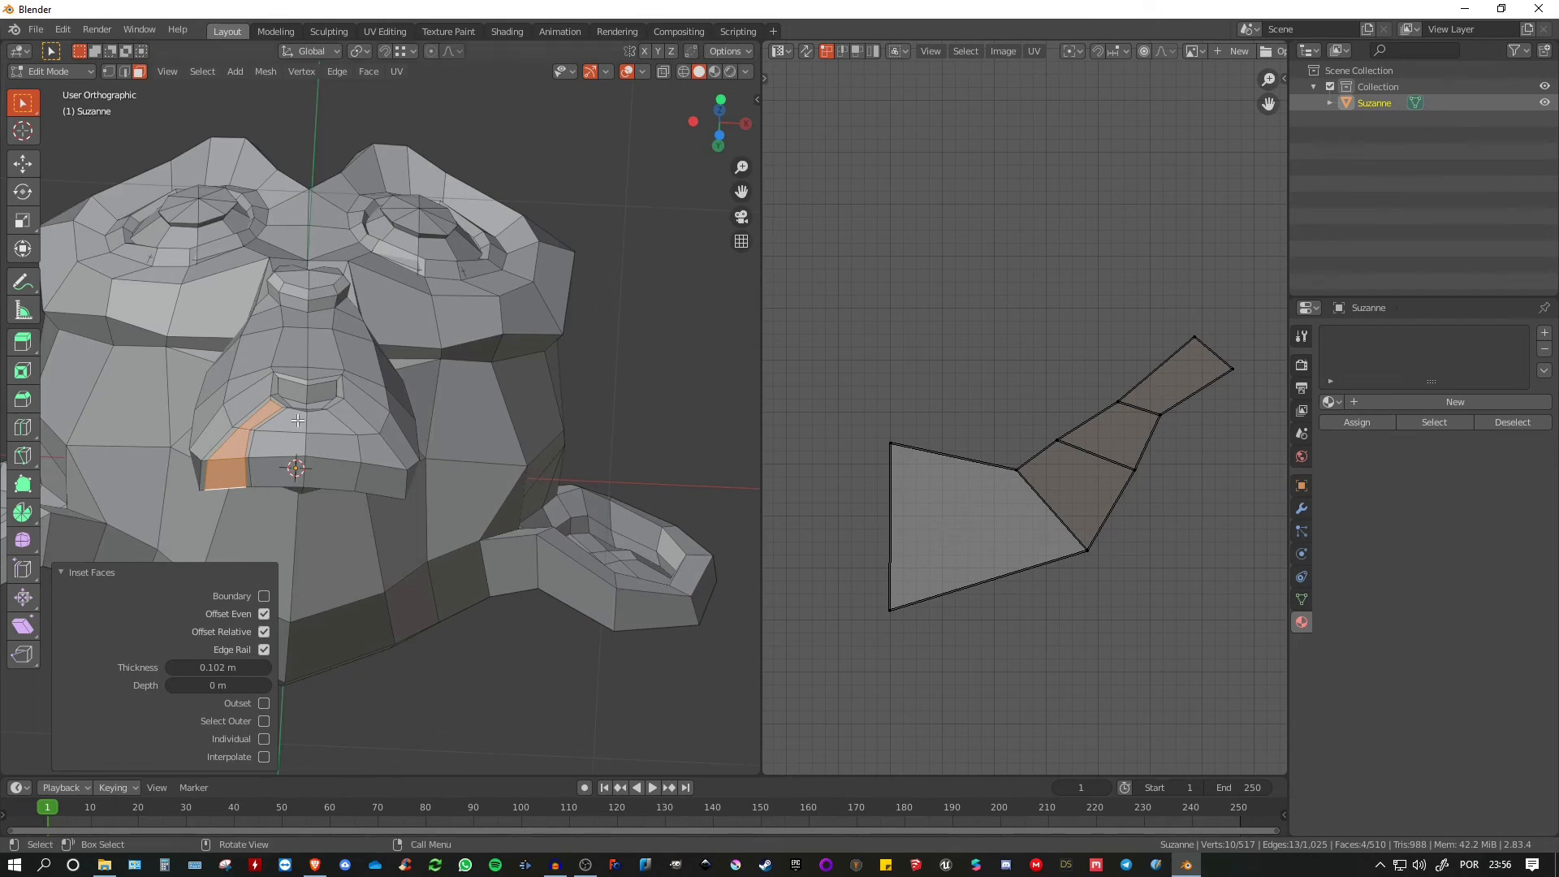
middle_drag(297, 421, 491, 393)
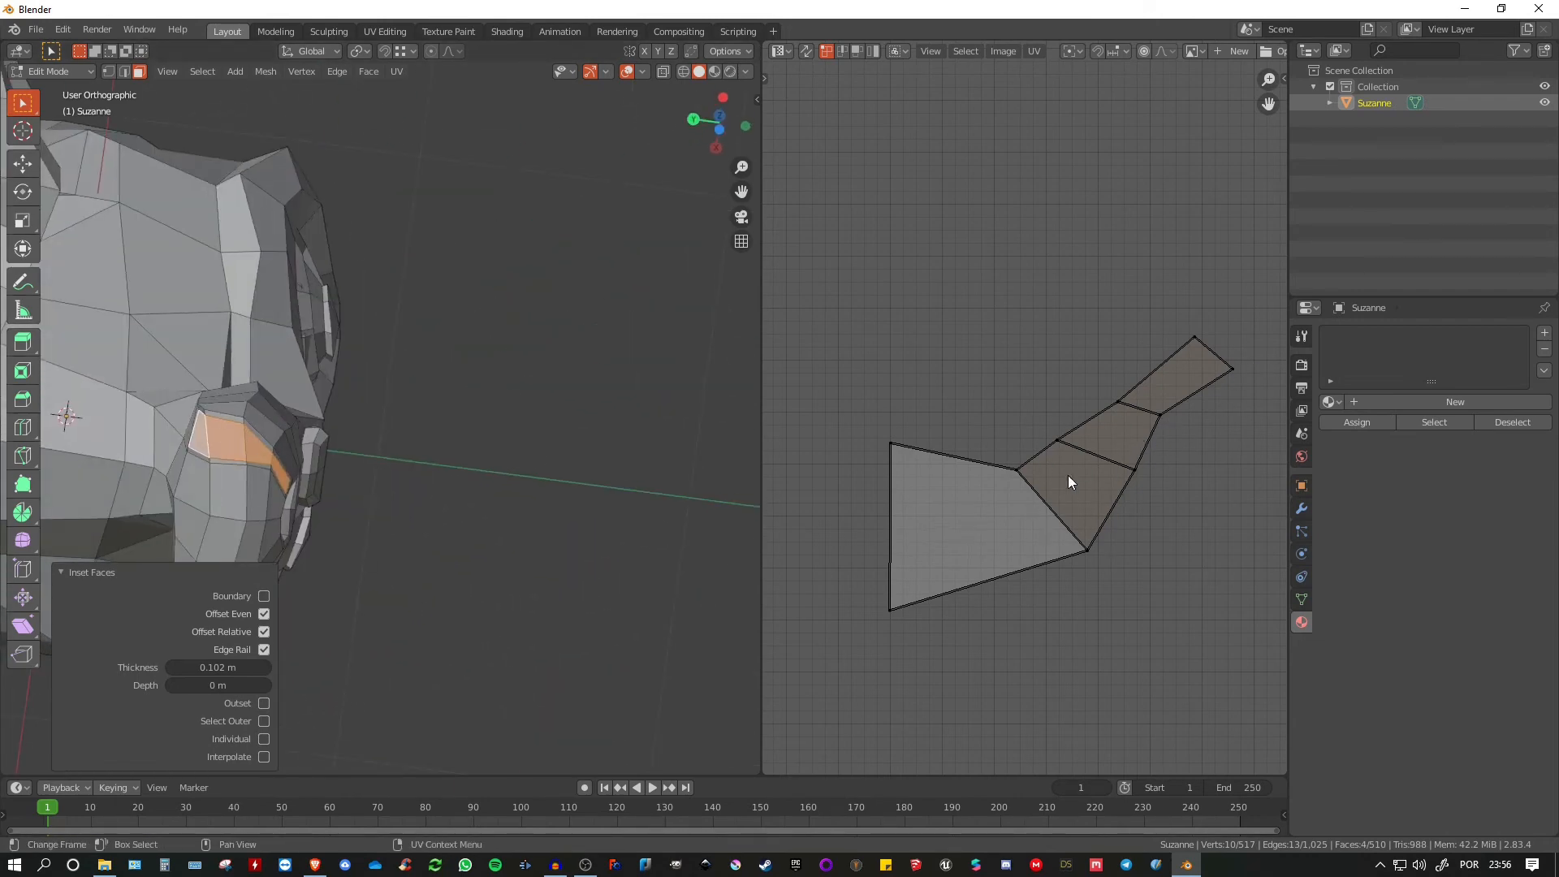
scroll(431, 452, up, 5)
middle_drag(265, 400, 451, 376)
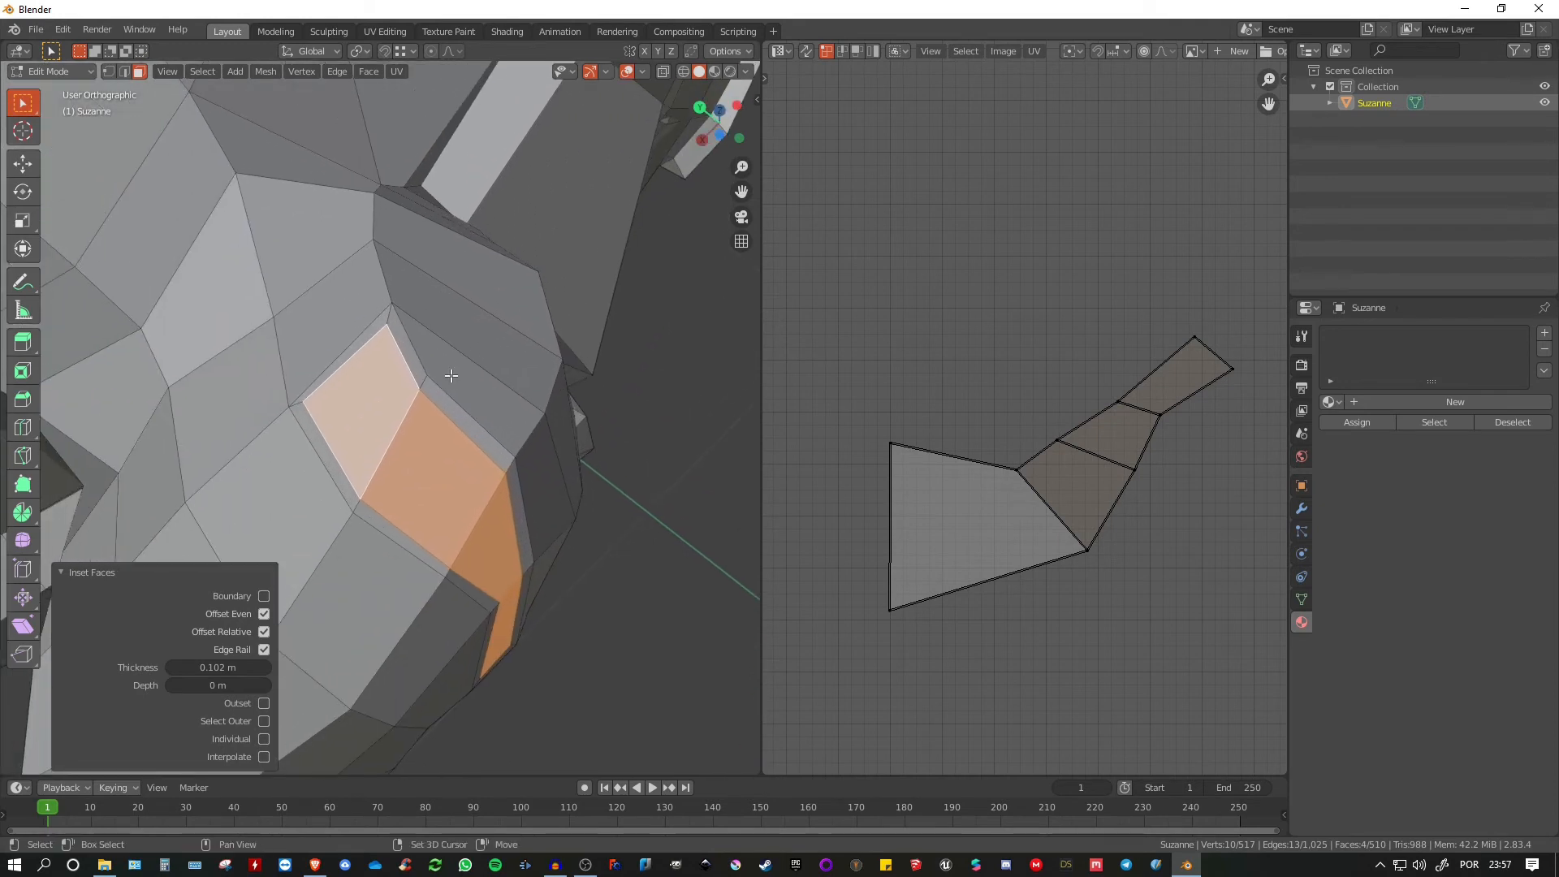
click(337, 364)
shift+click(311, 428)
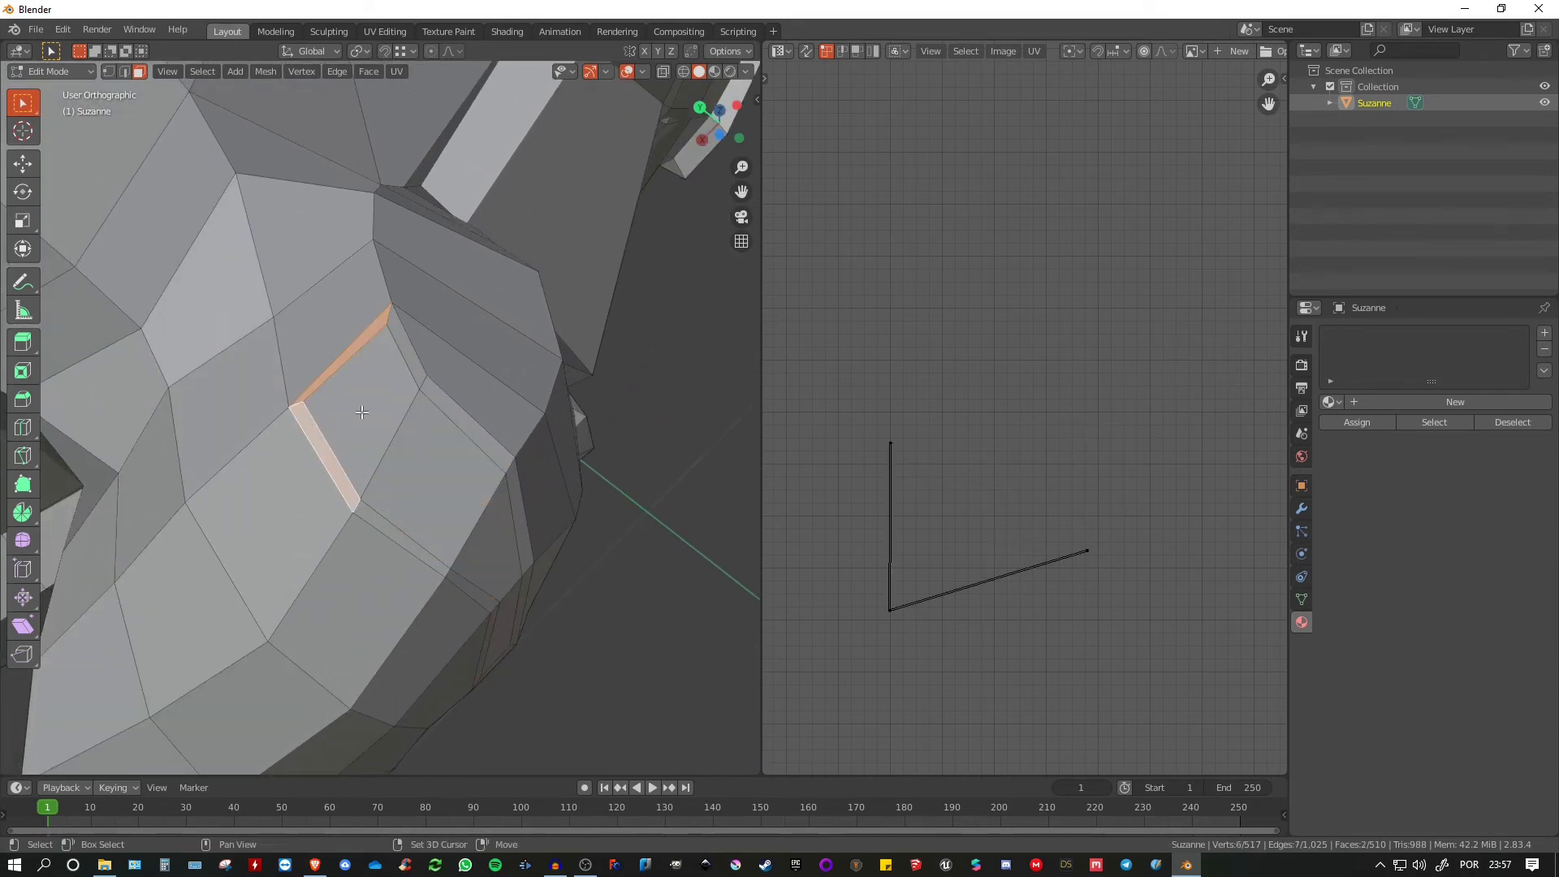
shift+click(413, 362)
shift+click(439, 397)
shift+click(378, 524)
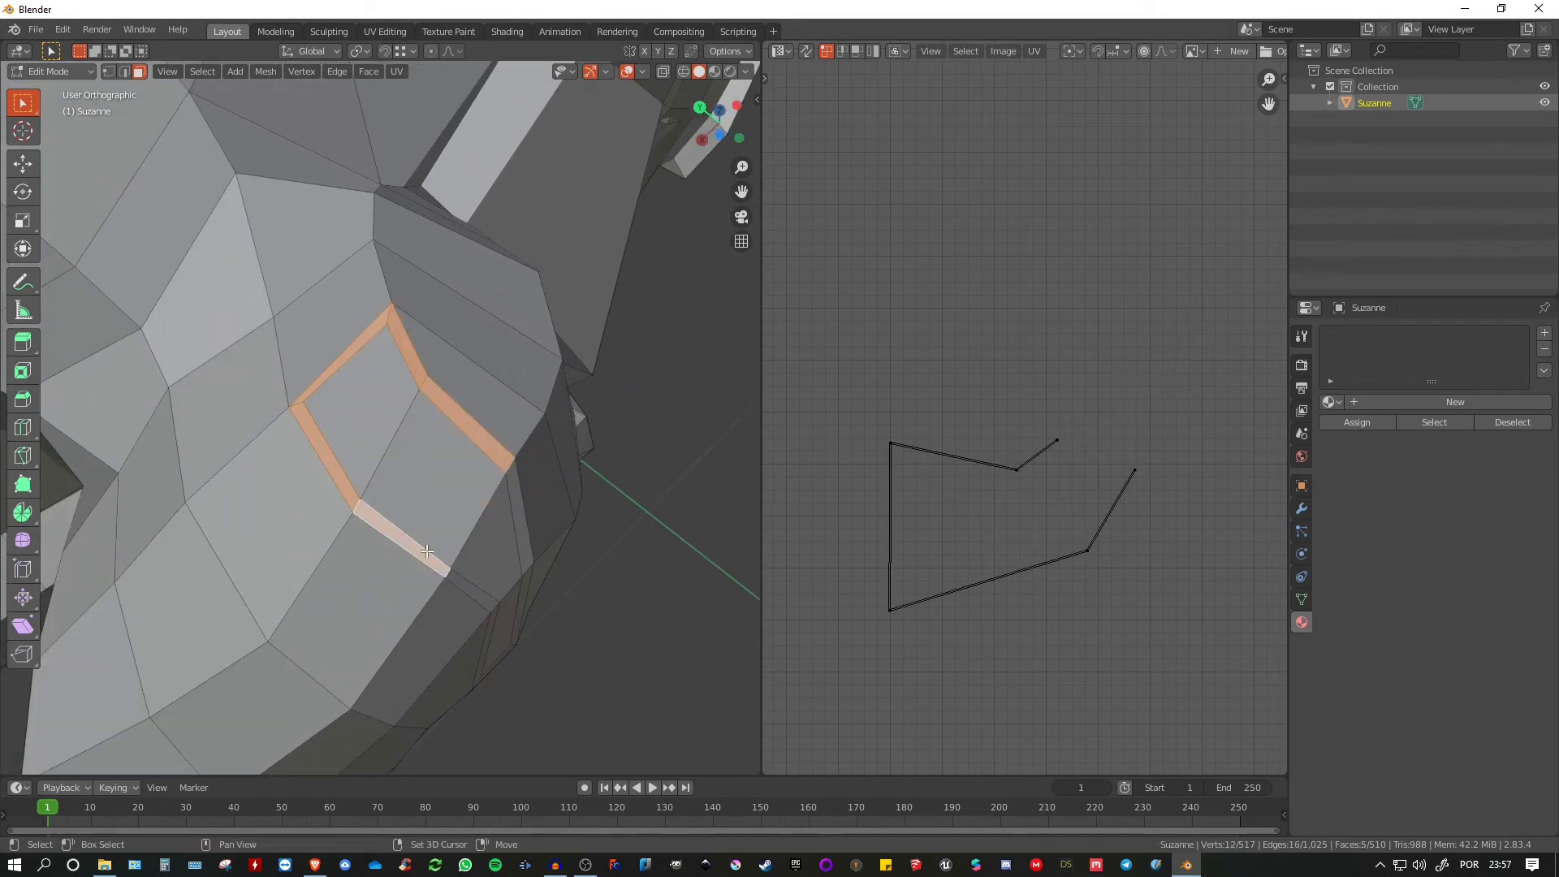
Add the remaining border faces of the first inset, up to the mouth corner, to the selection and inspect their UVs.
shift+click(463, 586)
shift+click(515, 521)
middle_drag(515, 522, 562, 365)
shift+click(562, 364)
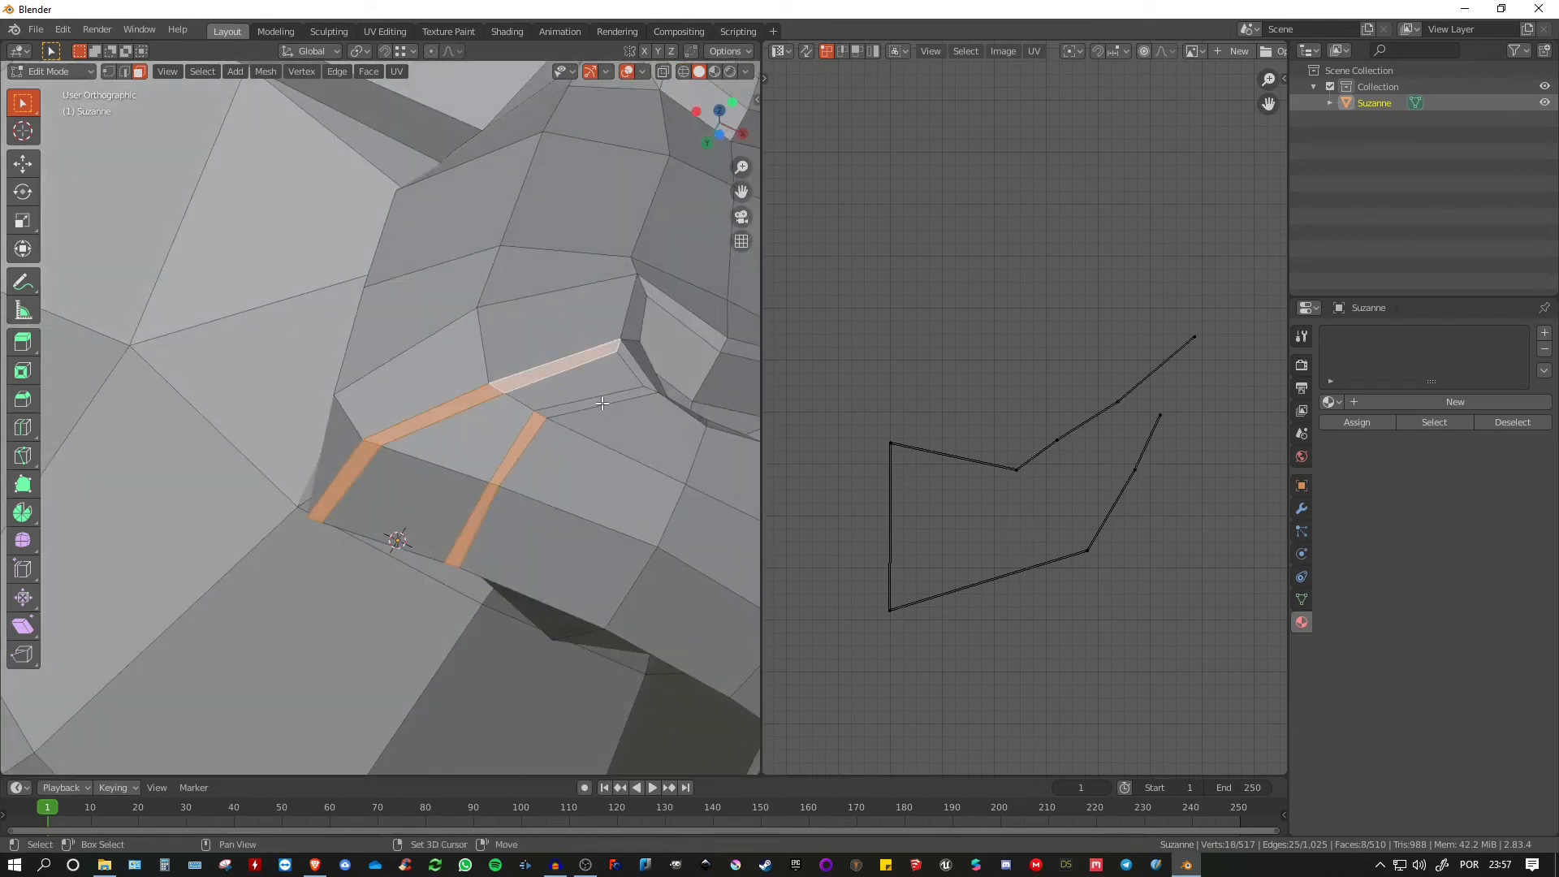
shift+click(601, 404)
shift+click(633, 369)
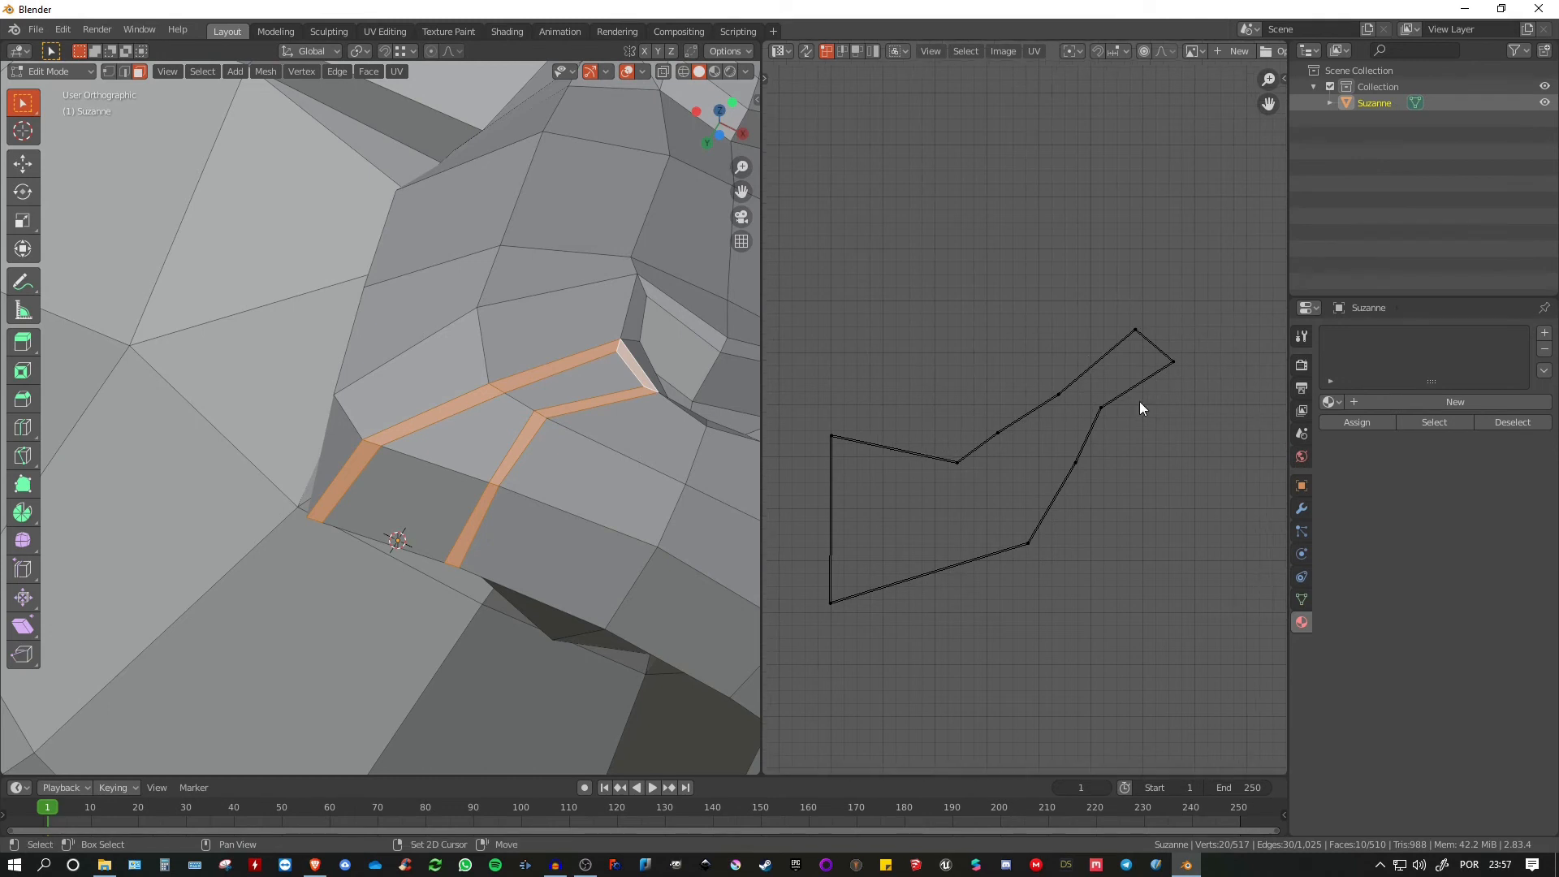
middle_drag(885, 462, 942, 450)
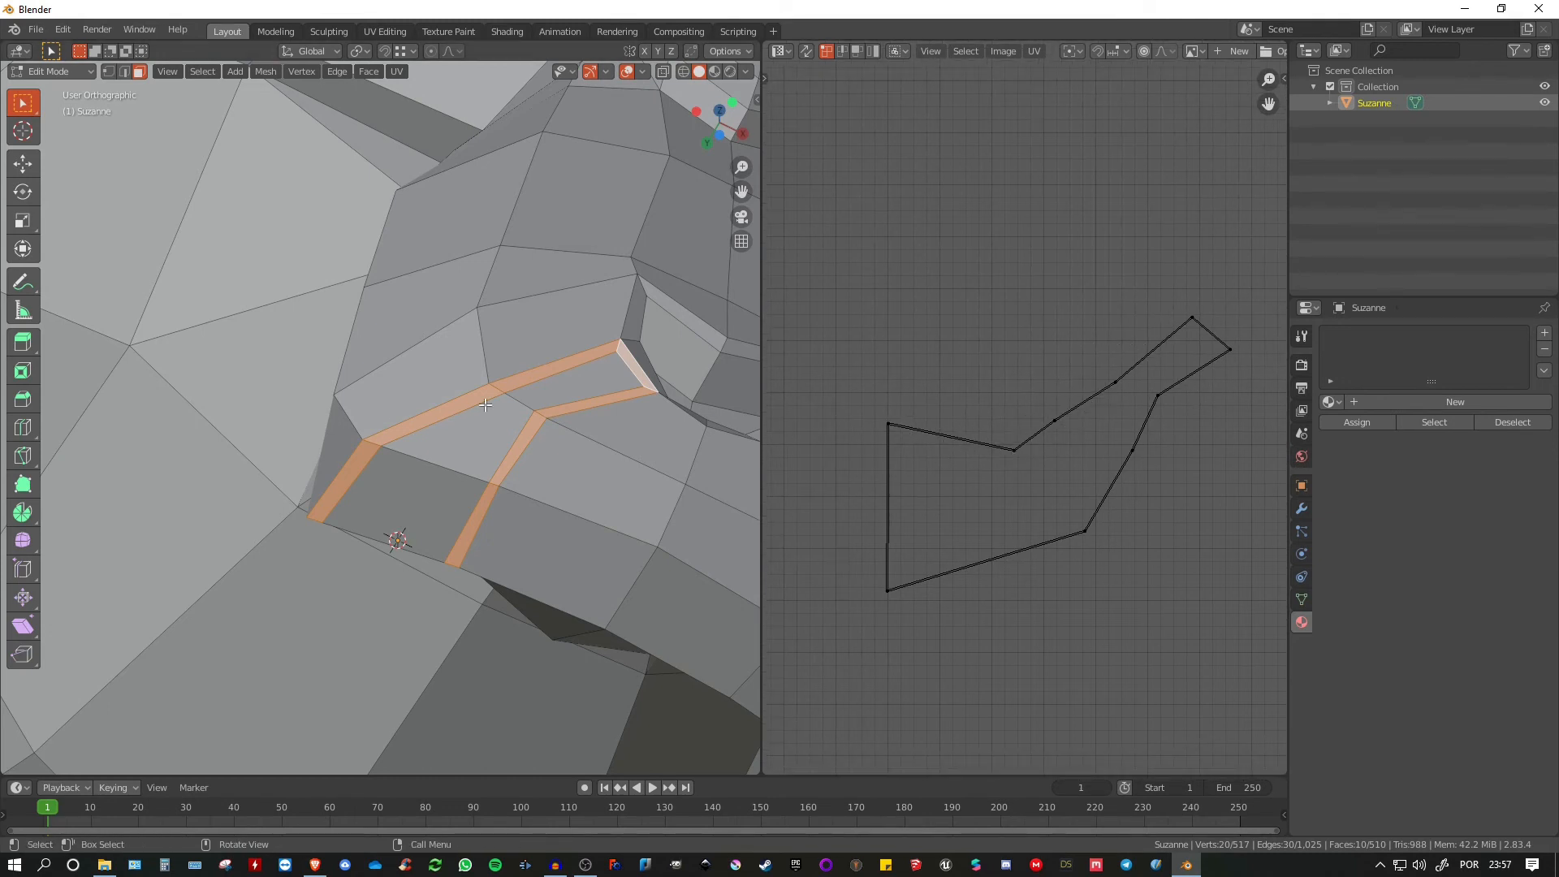
Inset the four matching faces on the opposite side of the muzzle, from mouth corner to underside, by about 0.1069 m.
scroll(486, 410, down, 4)
shift+middle_drag(485, 410, 368, 397)
click(526, 441)
ctrl+click(532, 528)
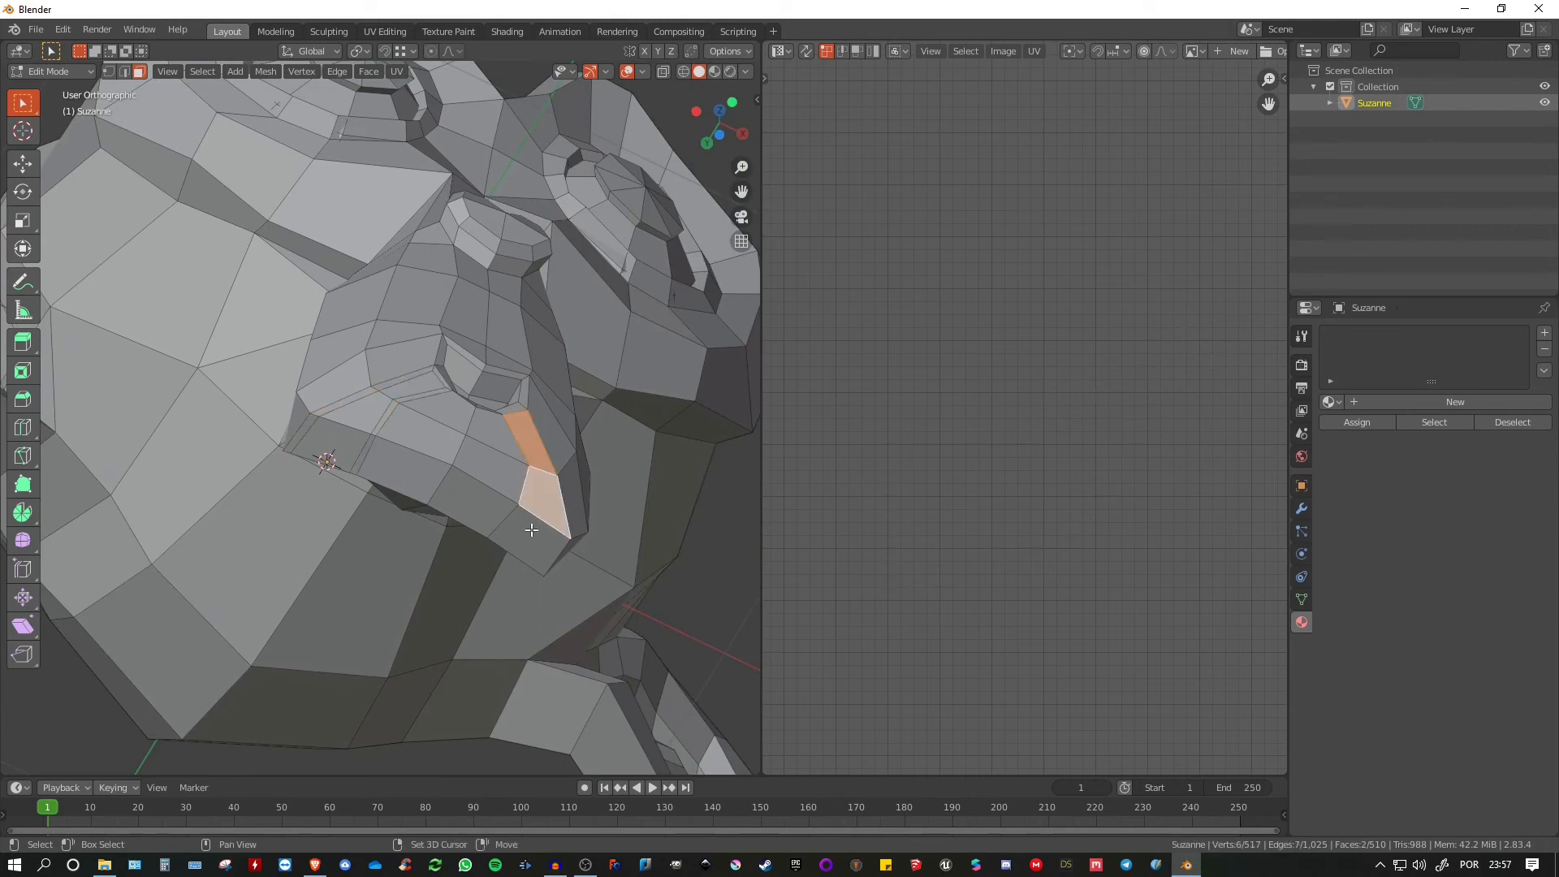
middle_drag(532, 528, 696, 453)
scroll(608, 396, up, 2)
middle_drag(607, 395, 485, 399)
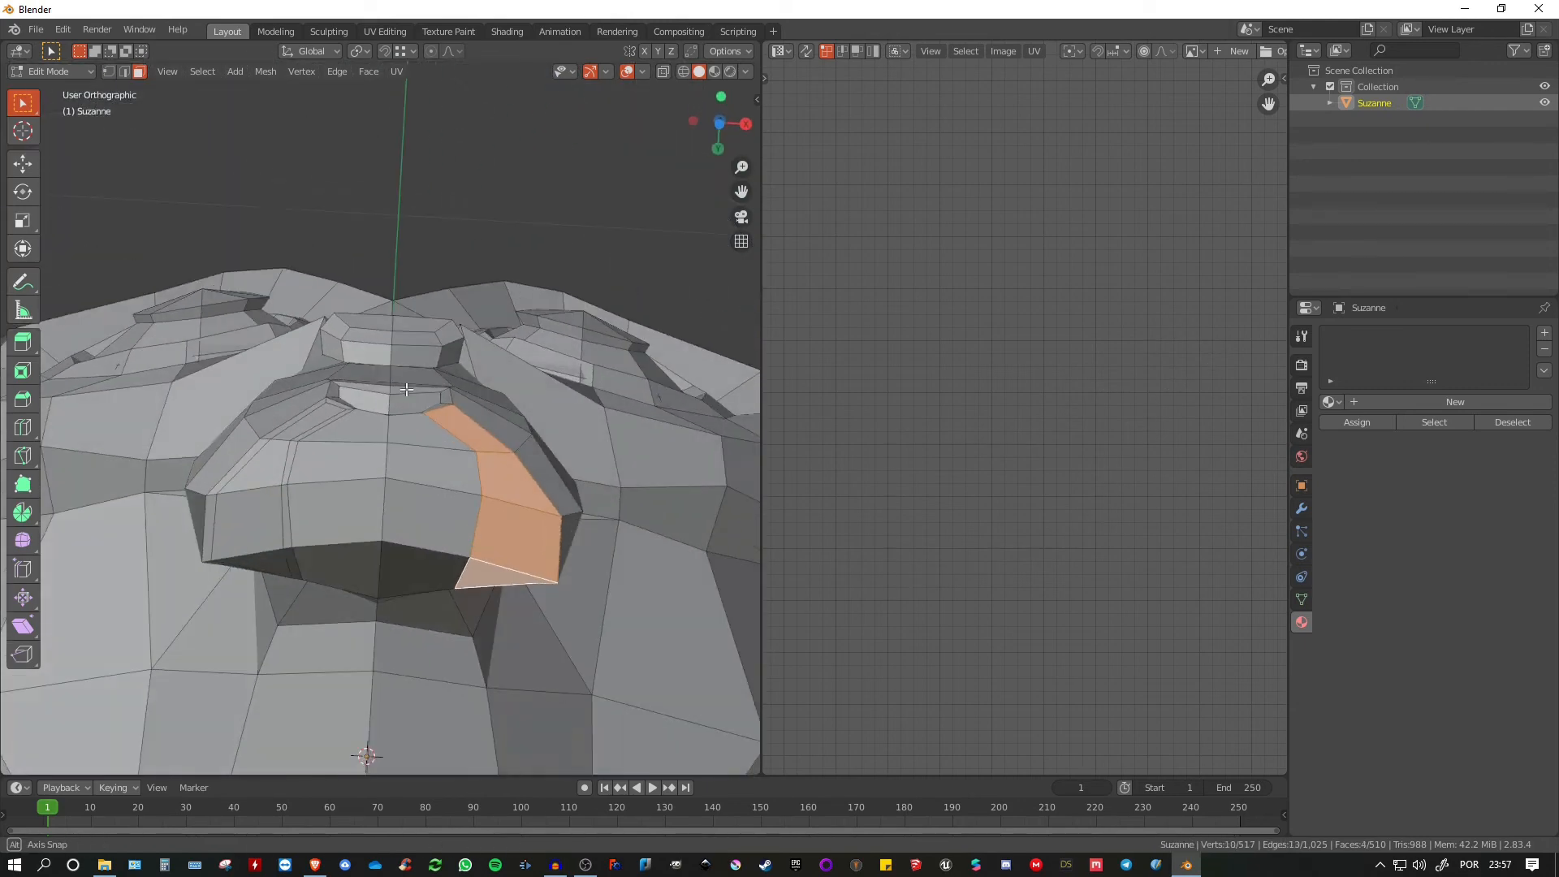
key(i)
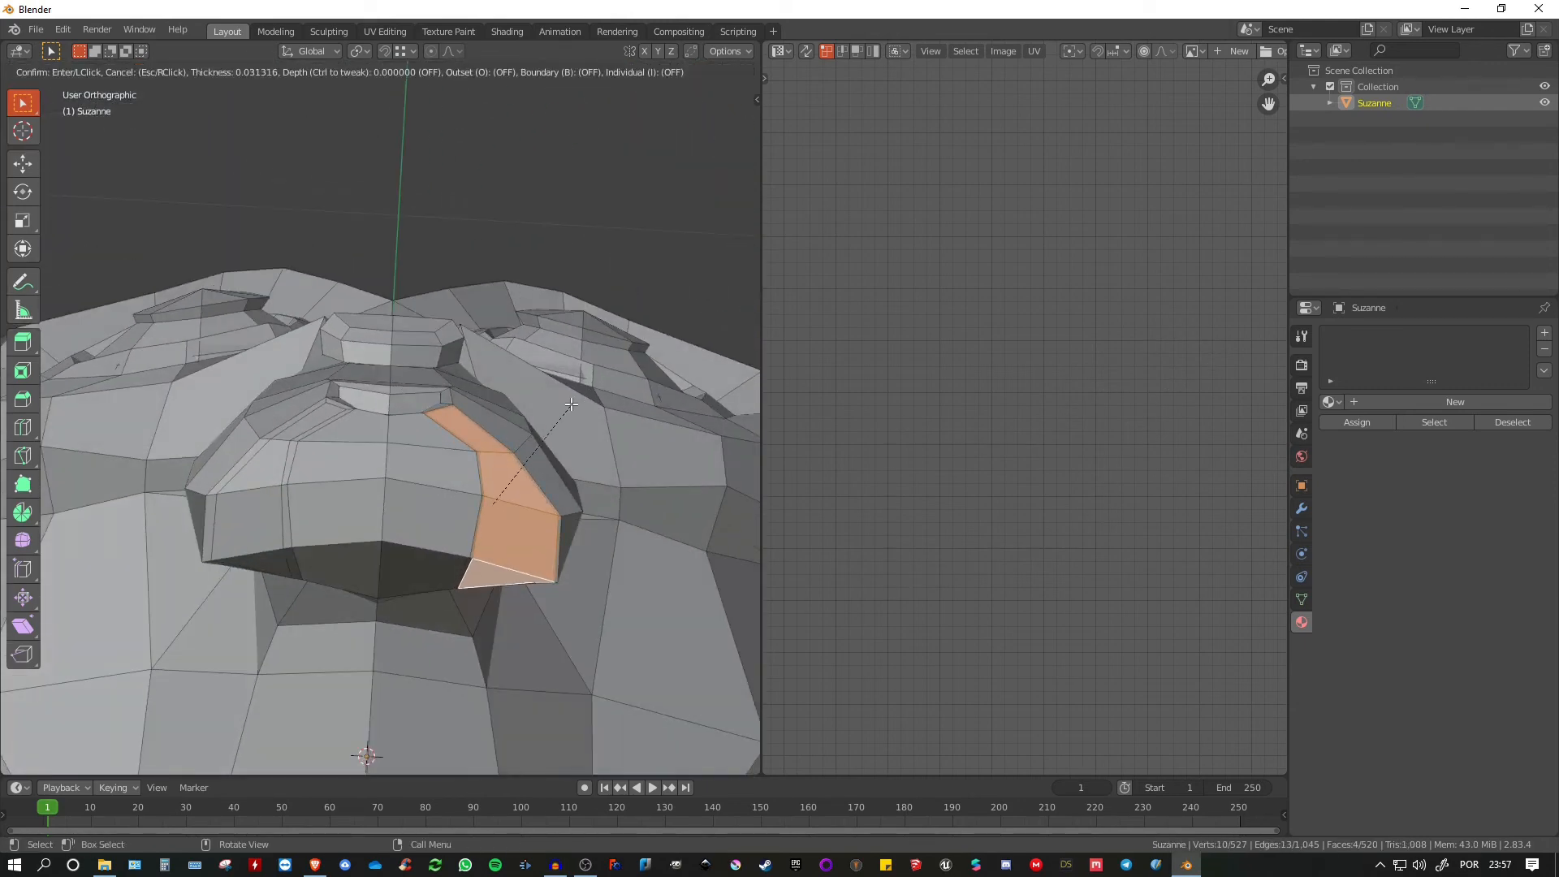
click(557, 443)
middle_drag(558, 442, 351, 651)
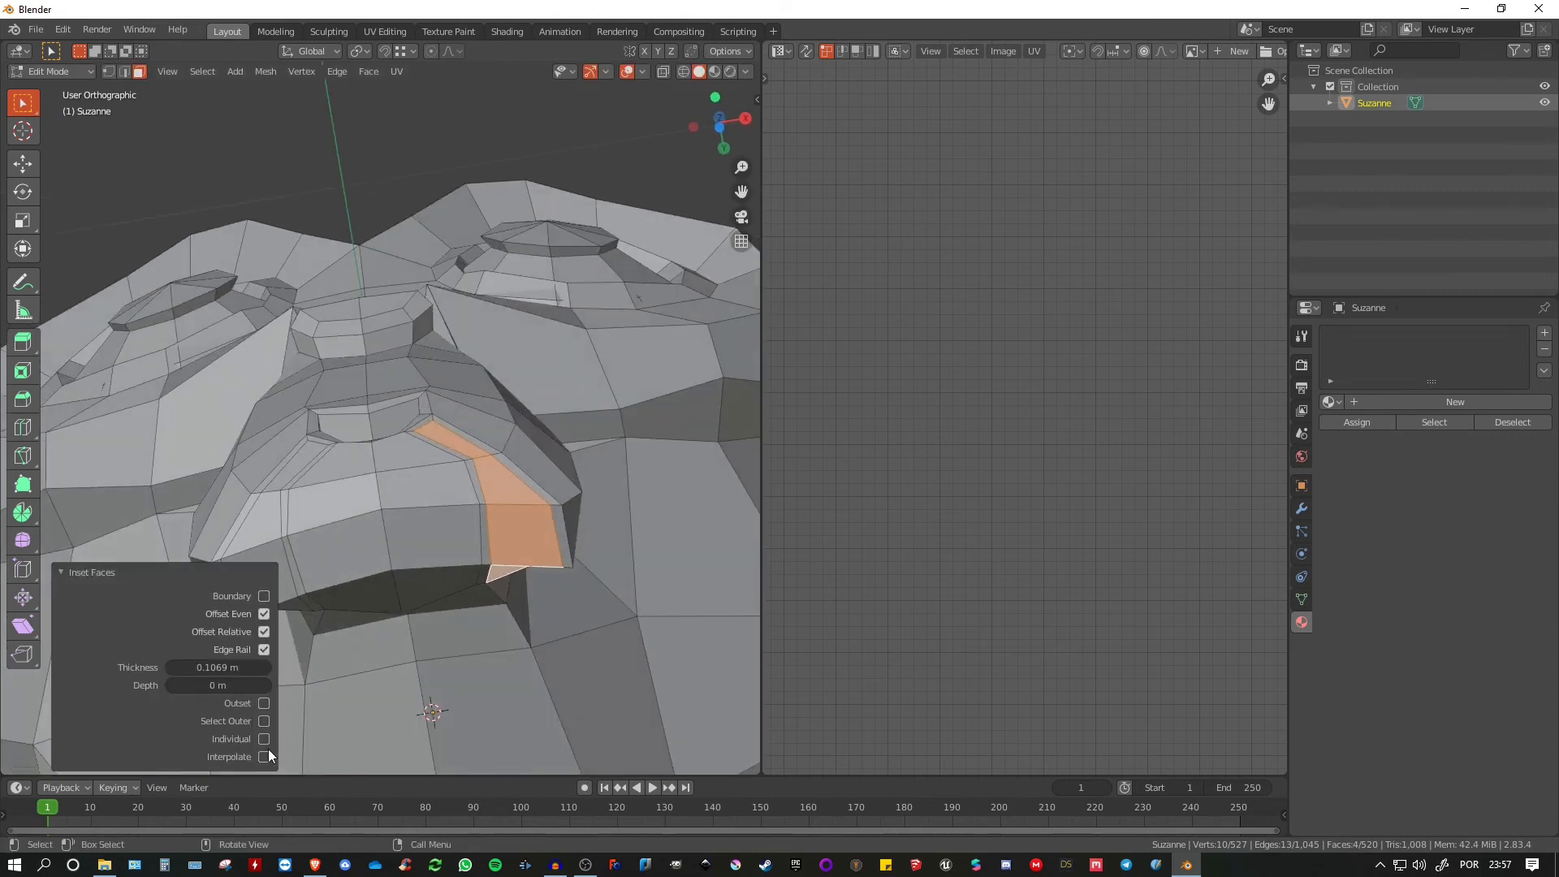
Frame the second inset's UVs in the UV Editor and turn on Interpolate for the inset.
scroll(993, 441, down, 6)
middle_drag(1109, 441, 1031, 441)
scroll(957, 443, up, 5)
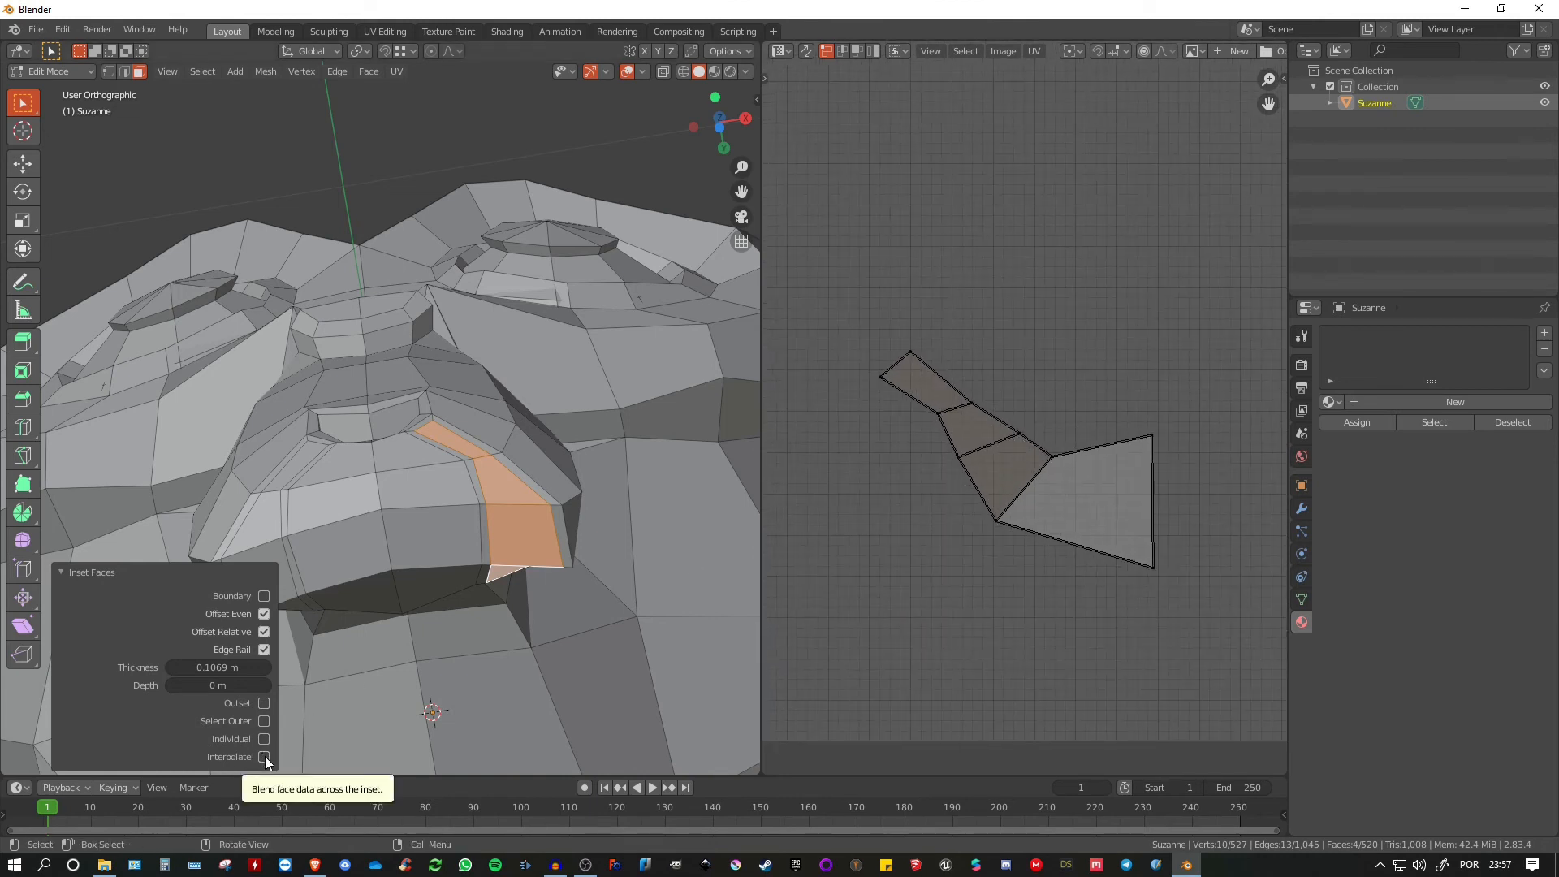
click(265, 757)
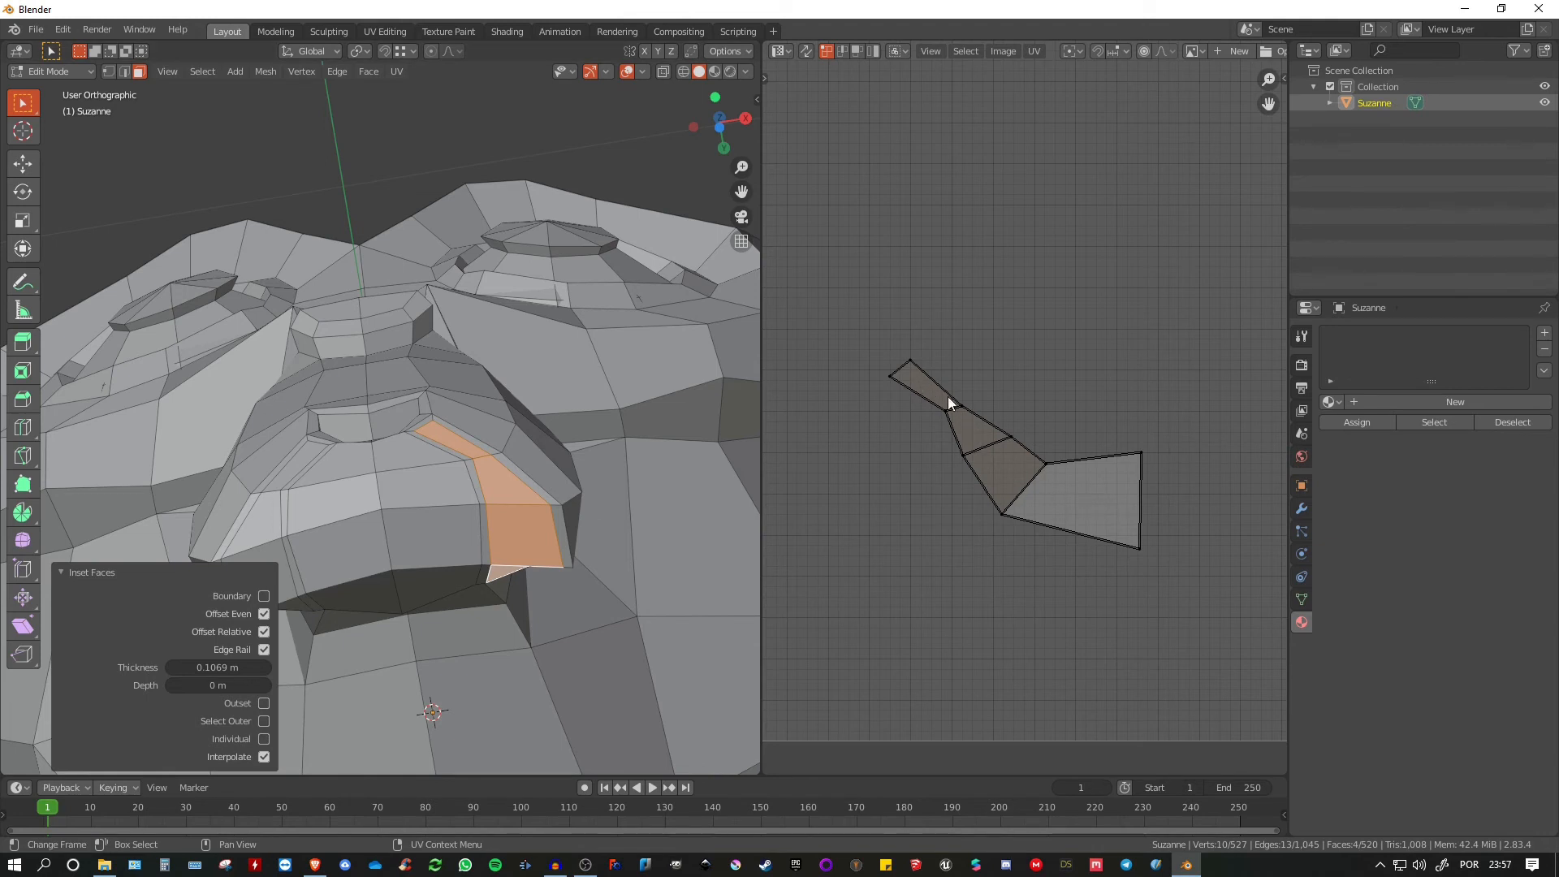
Select the narrow border faces around the mouth-corner half of the interpolated inset to view their UVs.
scroll(425, 428, up, 3)
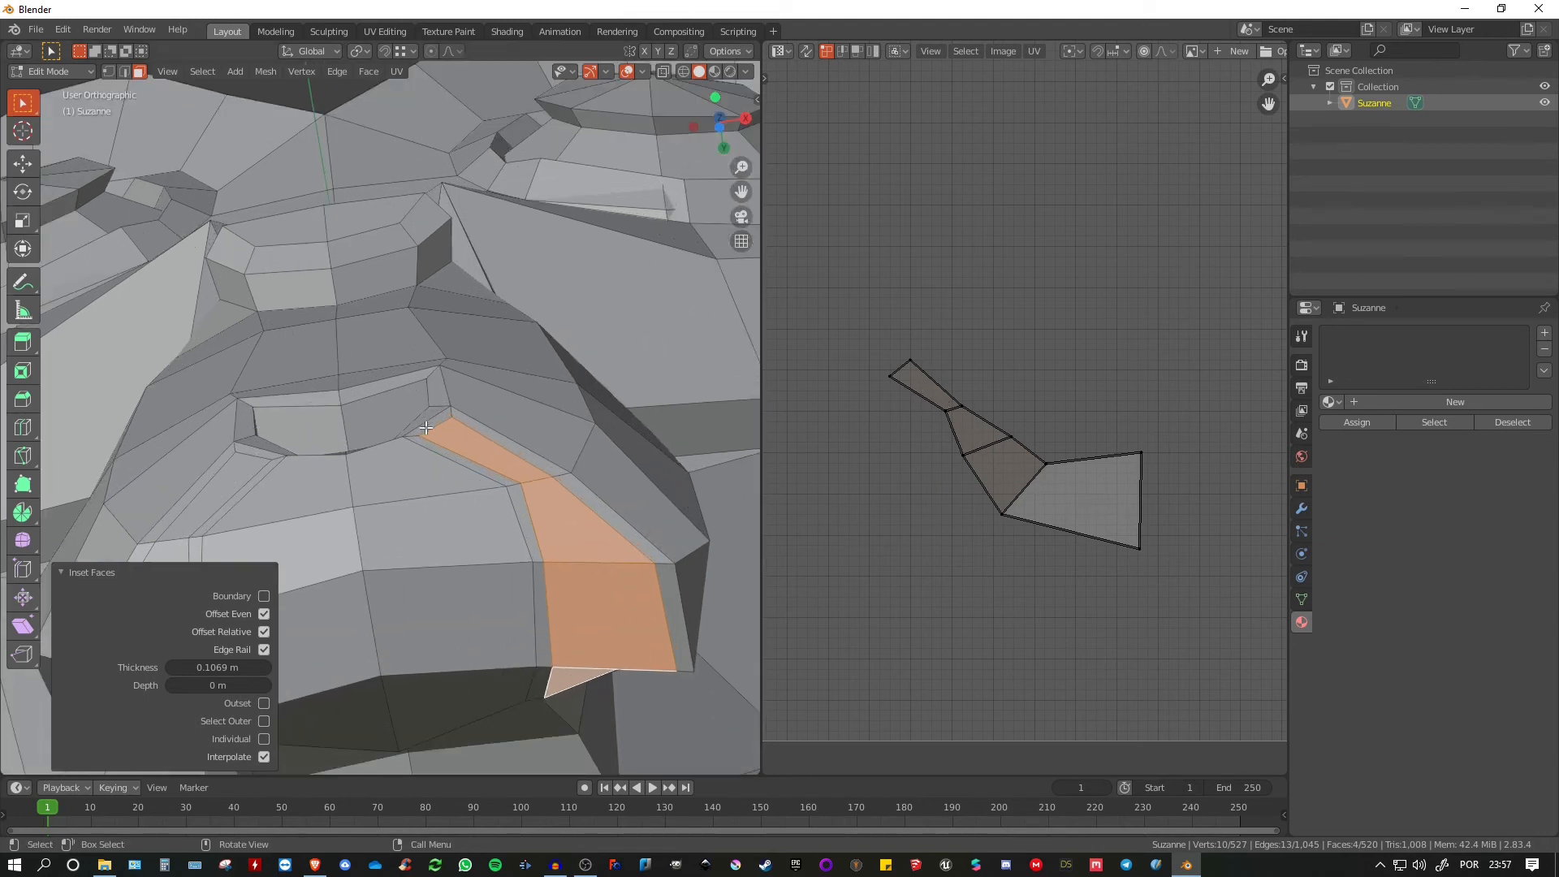
click(429, 428)
shift+click(456, 457)
shift+click(505, 442)
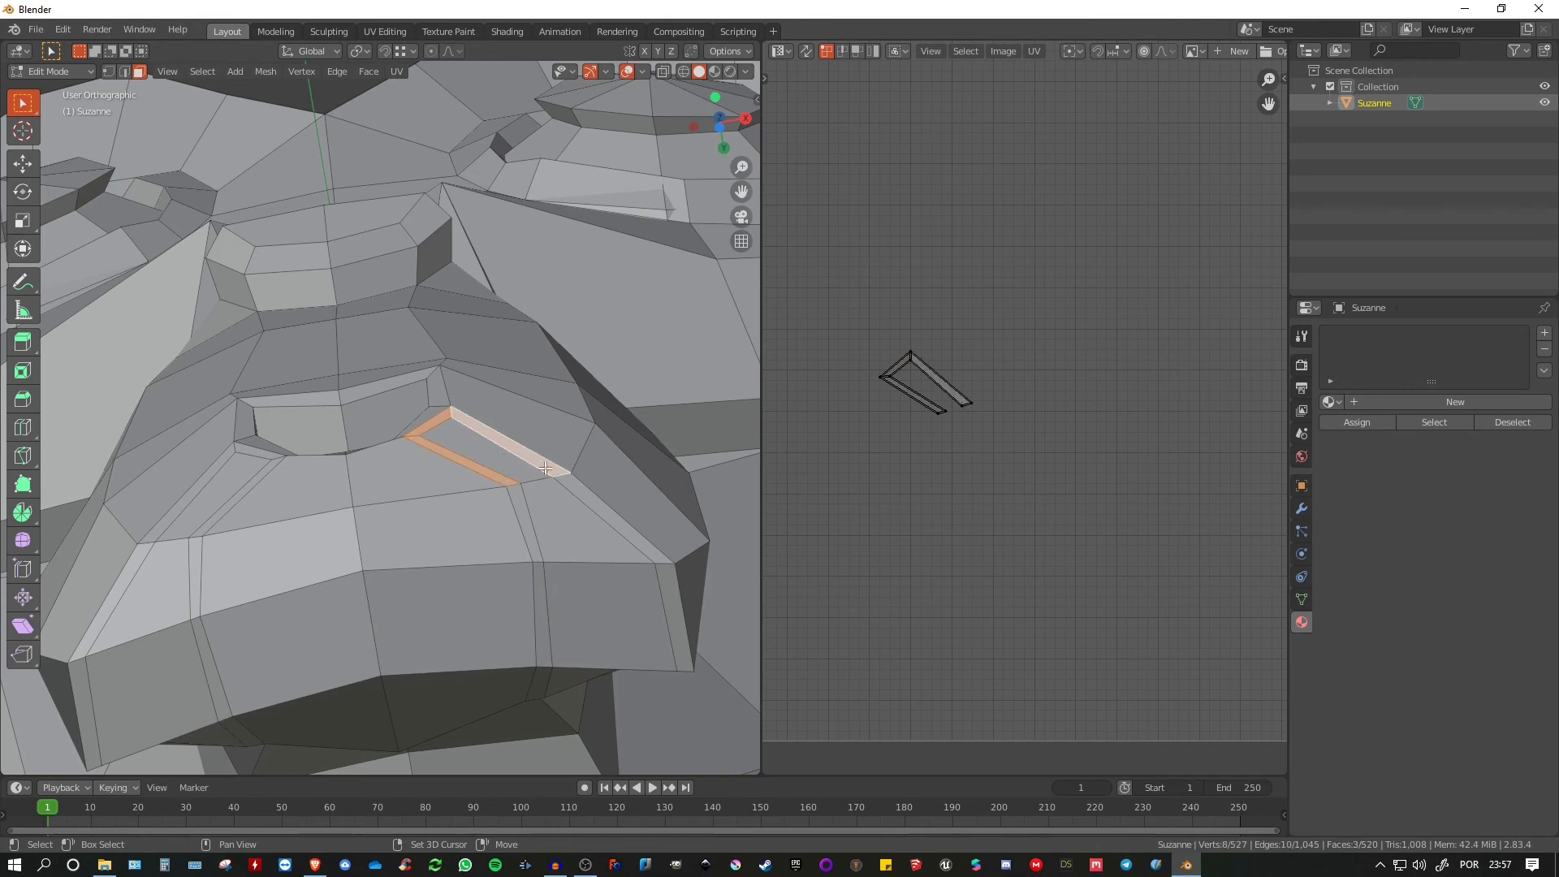
shift+click(613, 514)
shift+click(528, 520)
shift+middle_drag(528, 520, 497, 346)
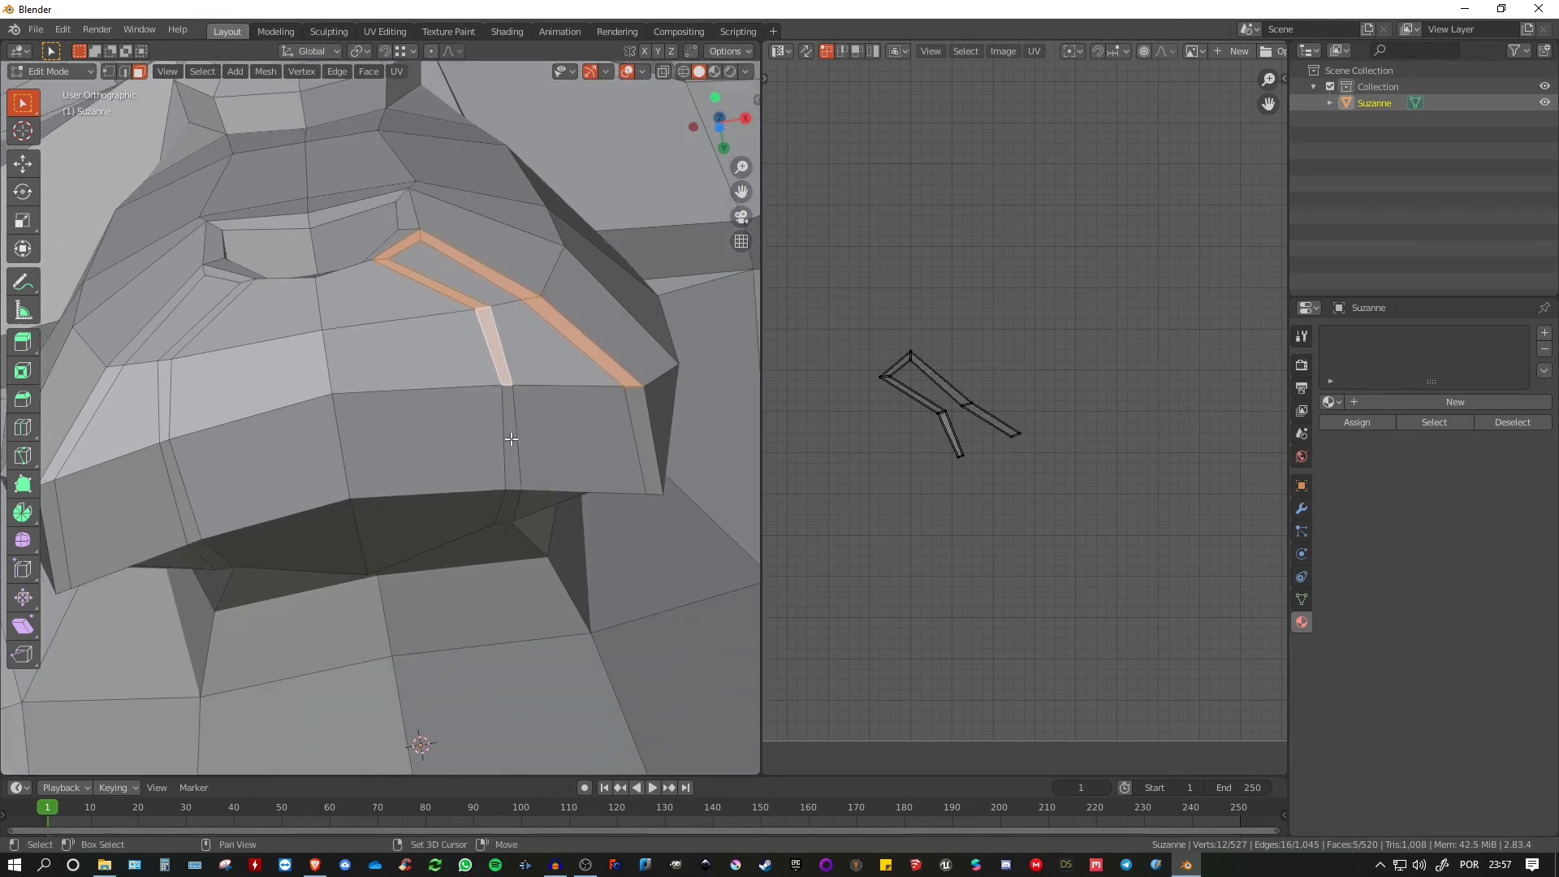
Extend the selection with the interpolated inset's remaining border faces down to the muzzle's underside and inspect their UVs.
shift+click(512, 439)
shift+click(644, 452)
middle_drag(644, 452, 518, 463)
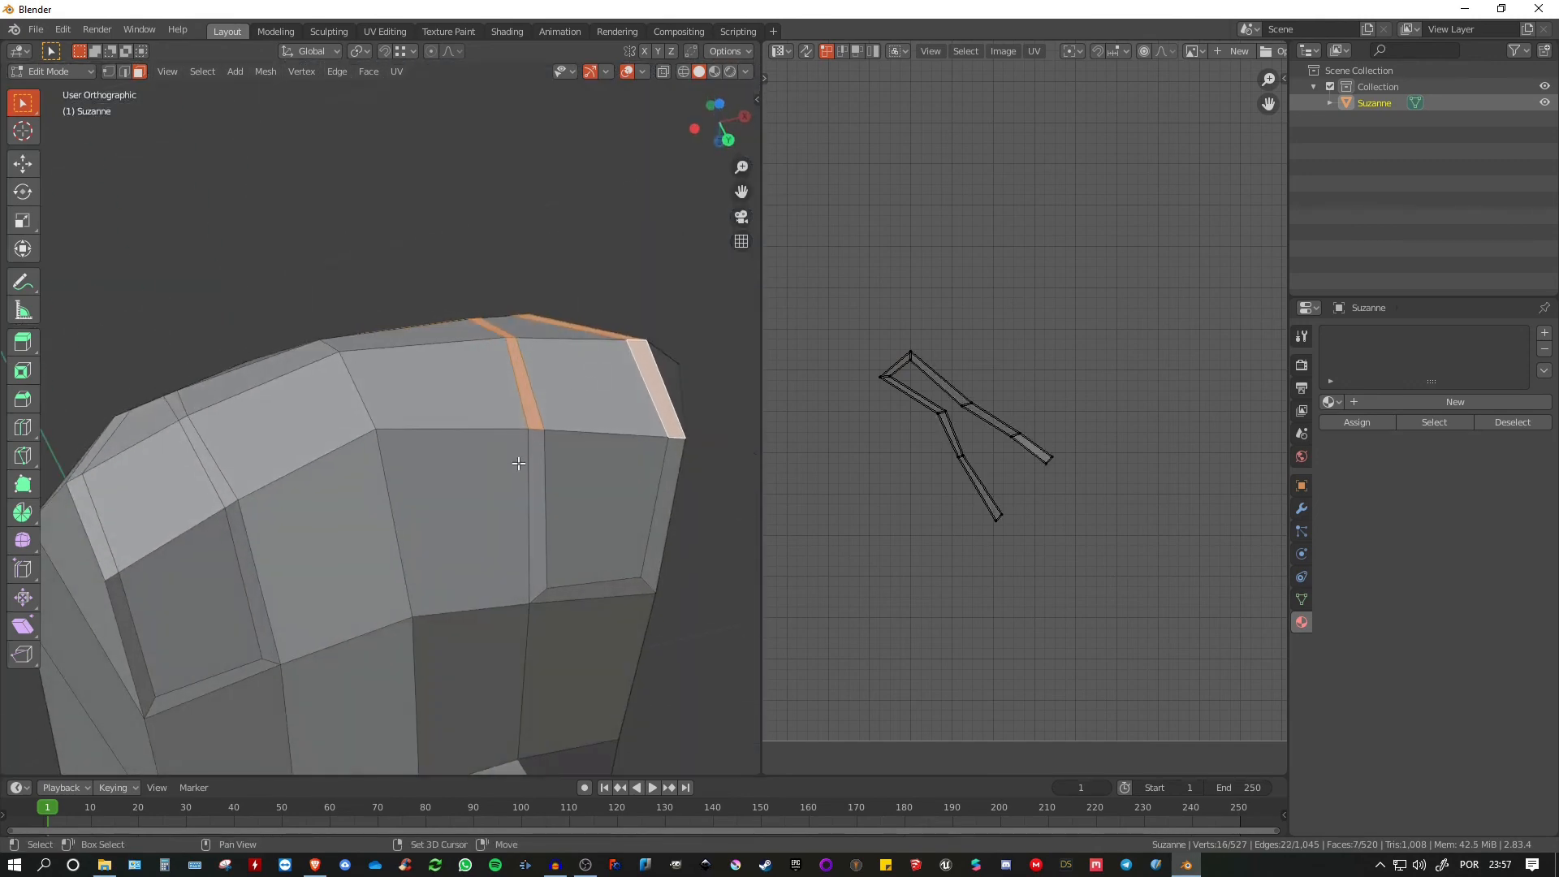
shift+click(534, 495)
shift+click(593, 592)
shift+click(661, 512)
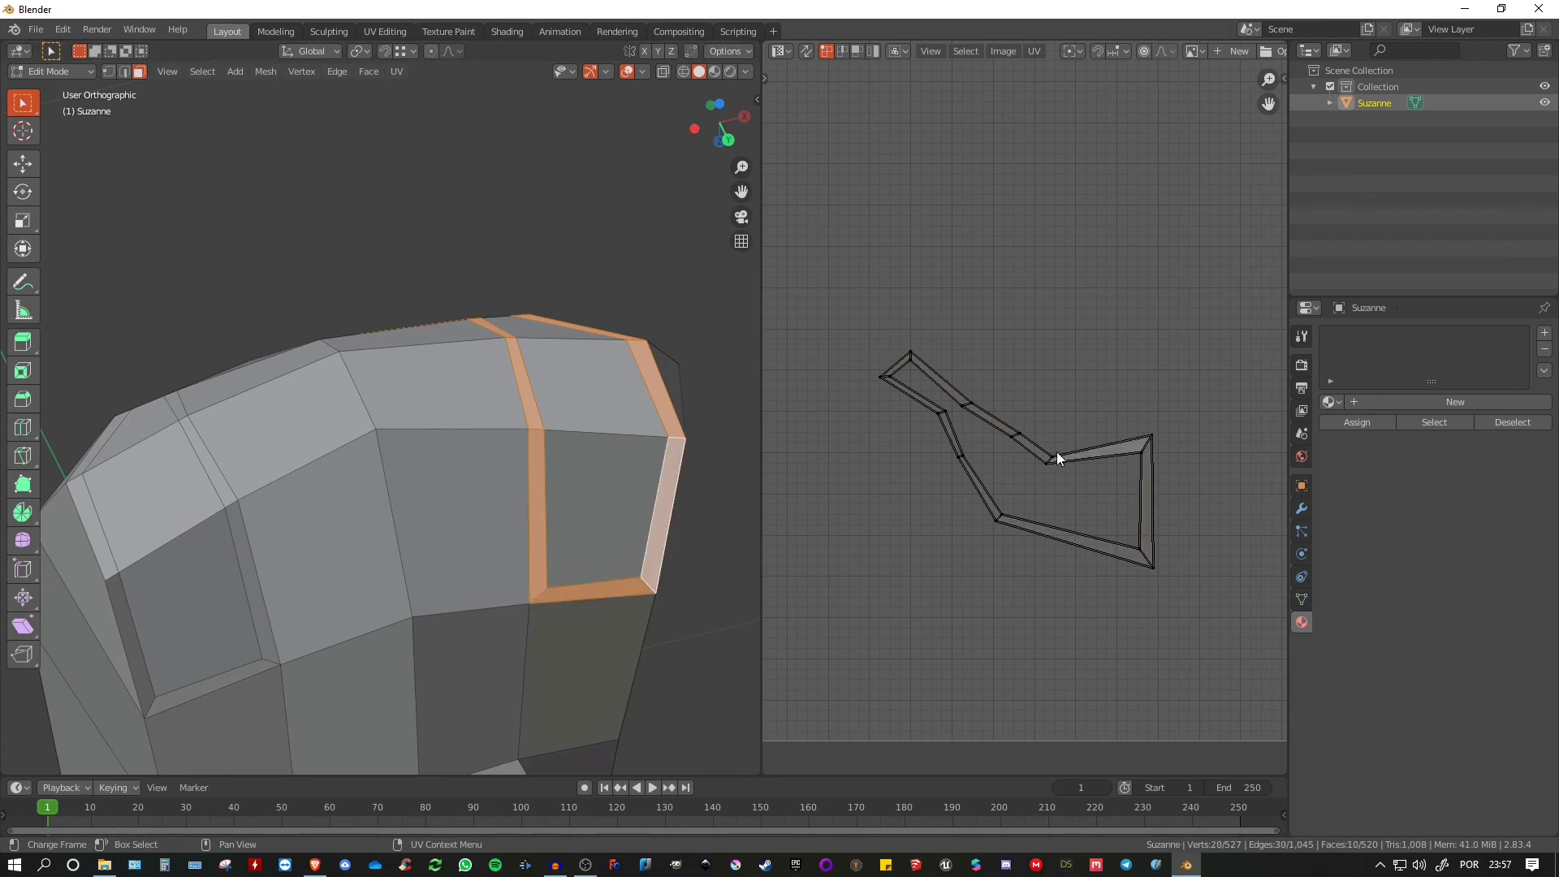
middle_drag(1029, 418, 1002, 480)
Add the four inner faces of the interpolated inset to the selection to show its complete UV layout.
shift+click(599, 504)
shift+click(597, 373)
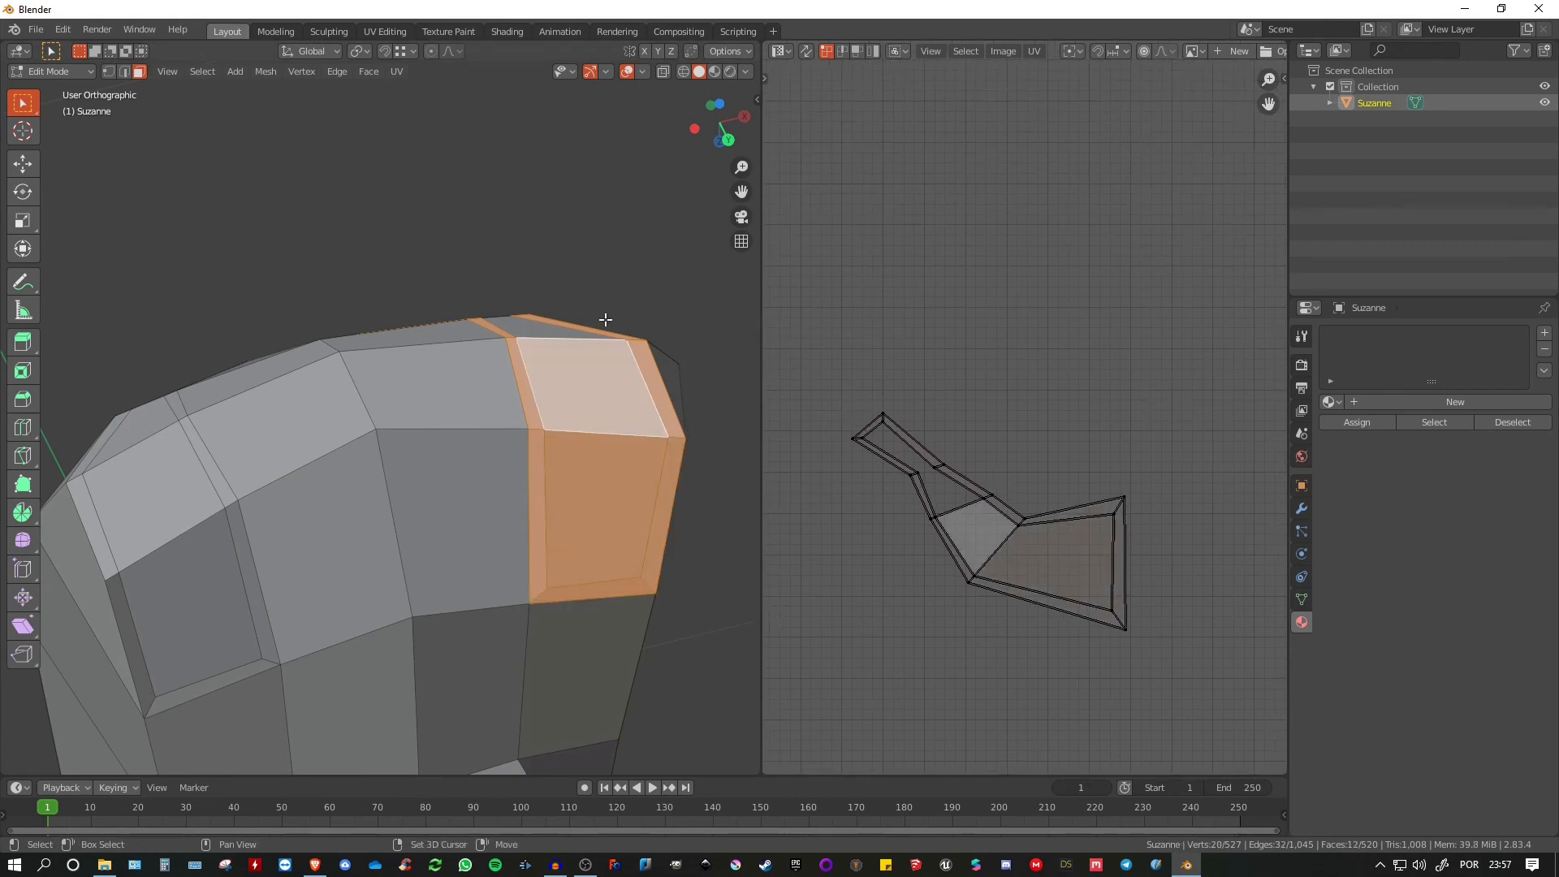
middle_drag(597, 373, 583, 443)
shift+click(568, 375)
shift+click(468, 305)
scroll(510, 328, down, 2)
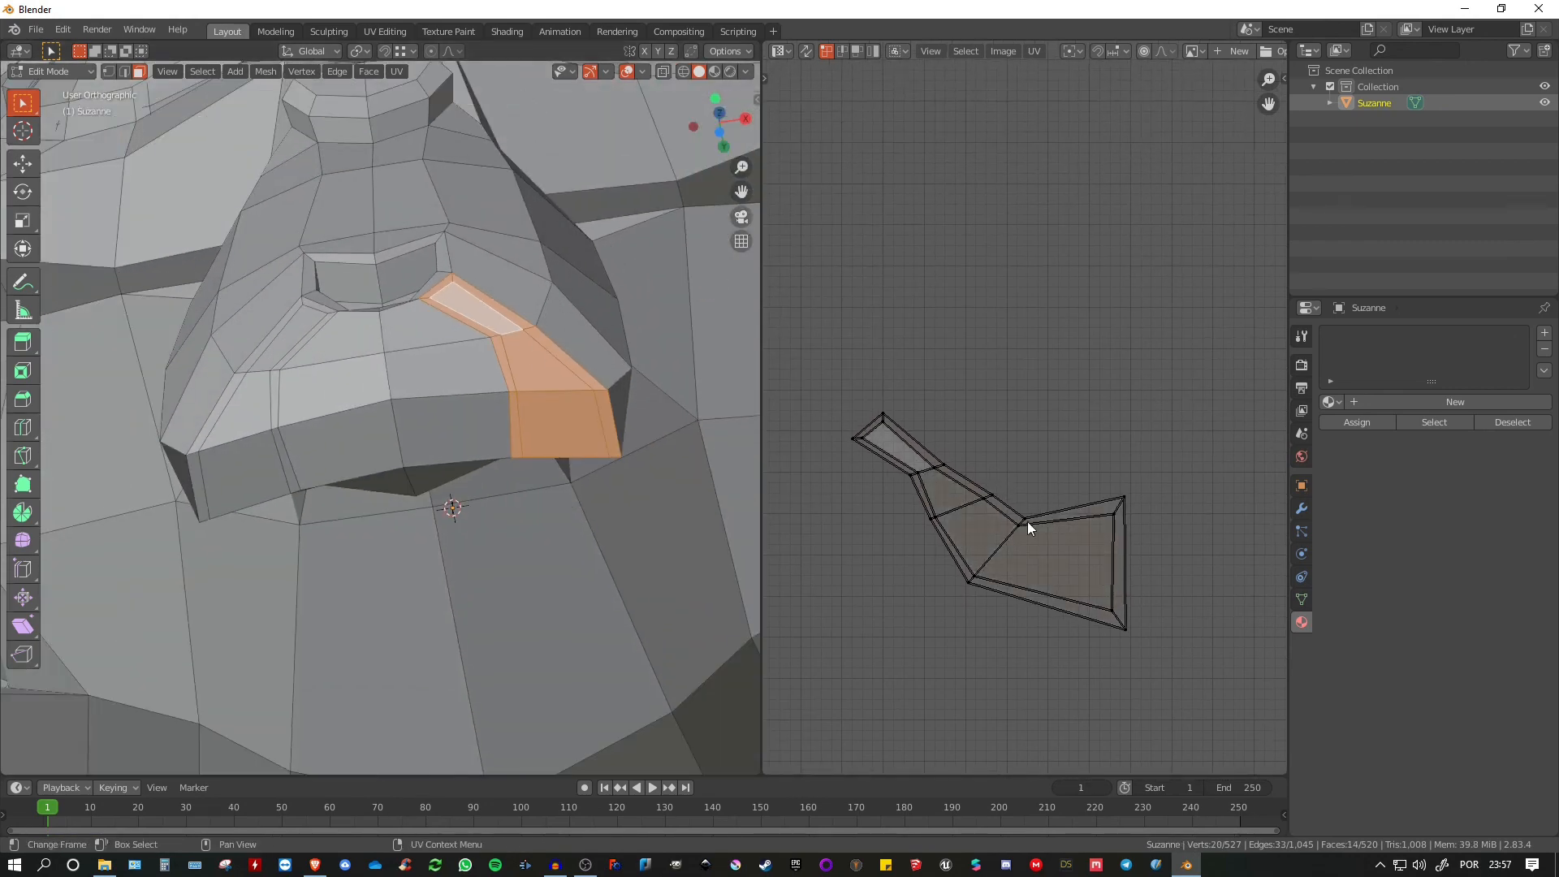
Select the first inset's four inner faces and grow the selection to its border to compare the non-interpolated UVs.
shift+middle_drag(351, 433, 294, 375)
click(424, 268)
shift+click(364, 306)
shift+click(344, 365)
shift+click(292, 373)
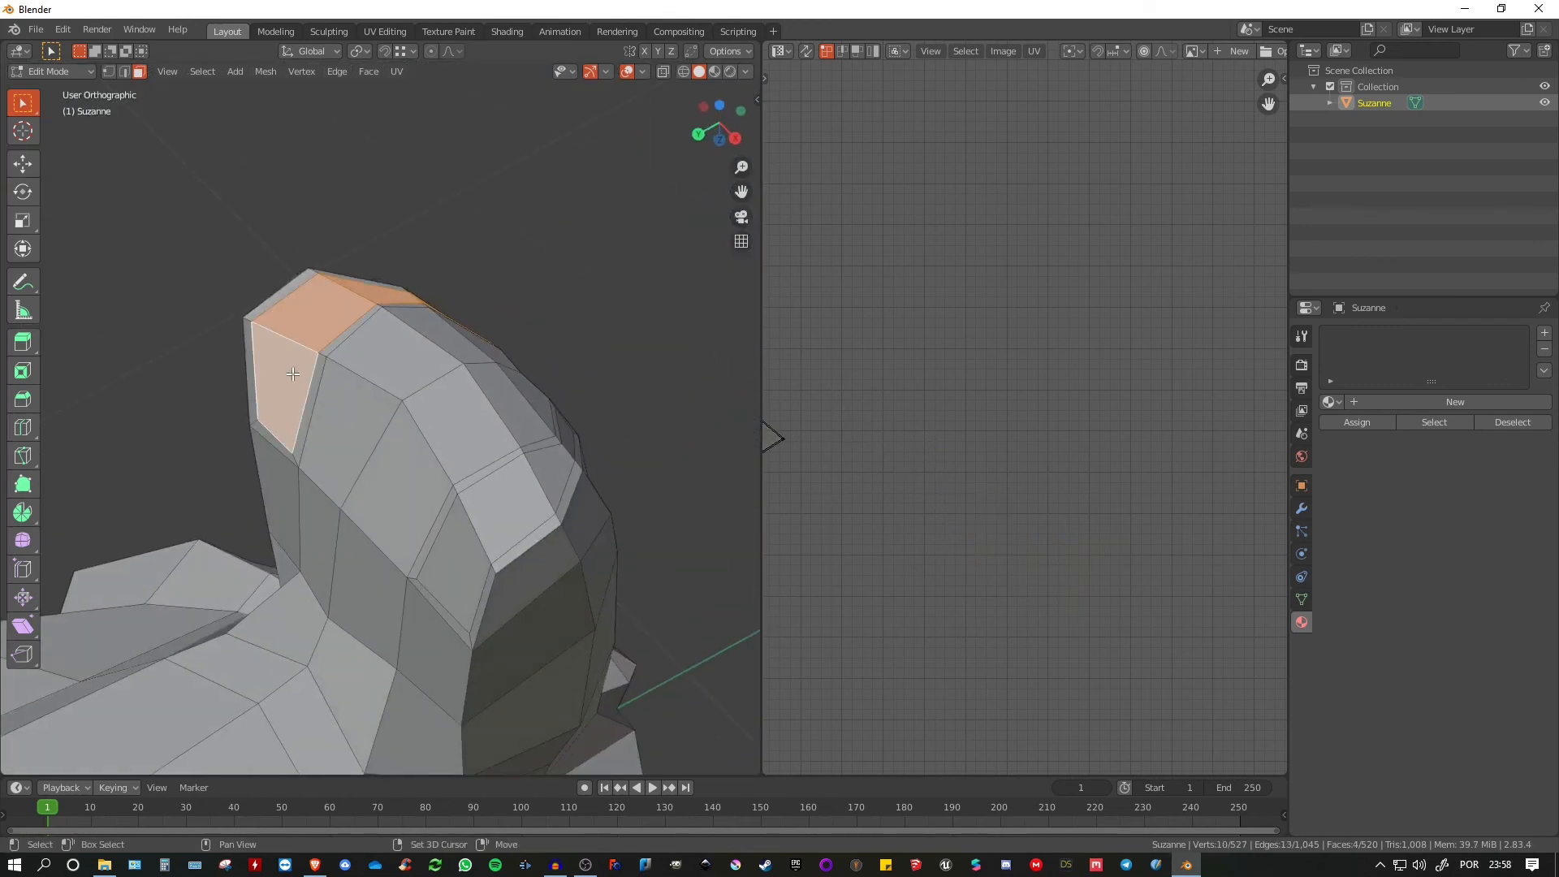
key(ctrl+KP_Add)
middle_drag(797, 345, 1176, 352)
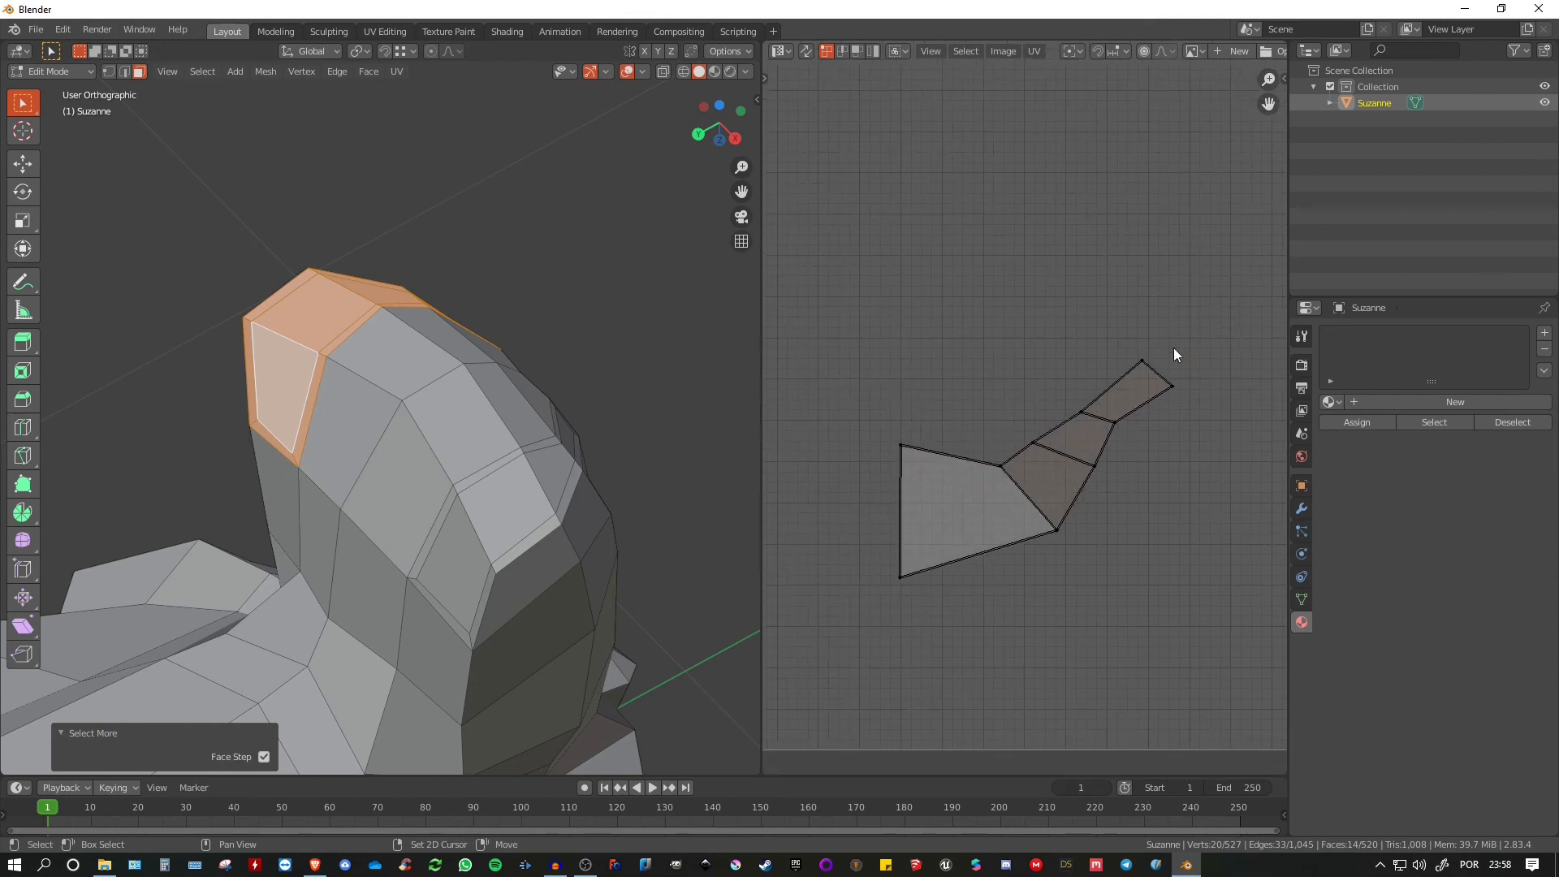
Leave Edit Mode and assign the existing Checker material to the monkey.
middle_drag(706, 417, 441, 461)
key(Tab)
scroll(443, 431, down, 3)
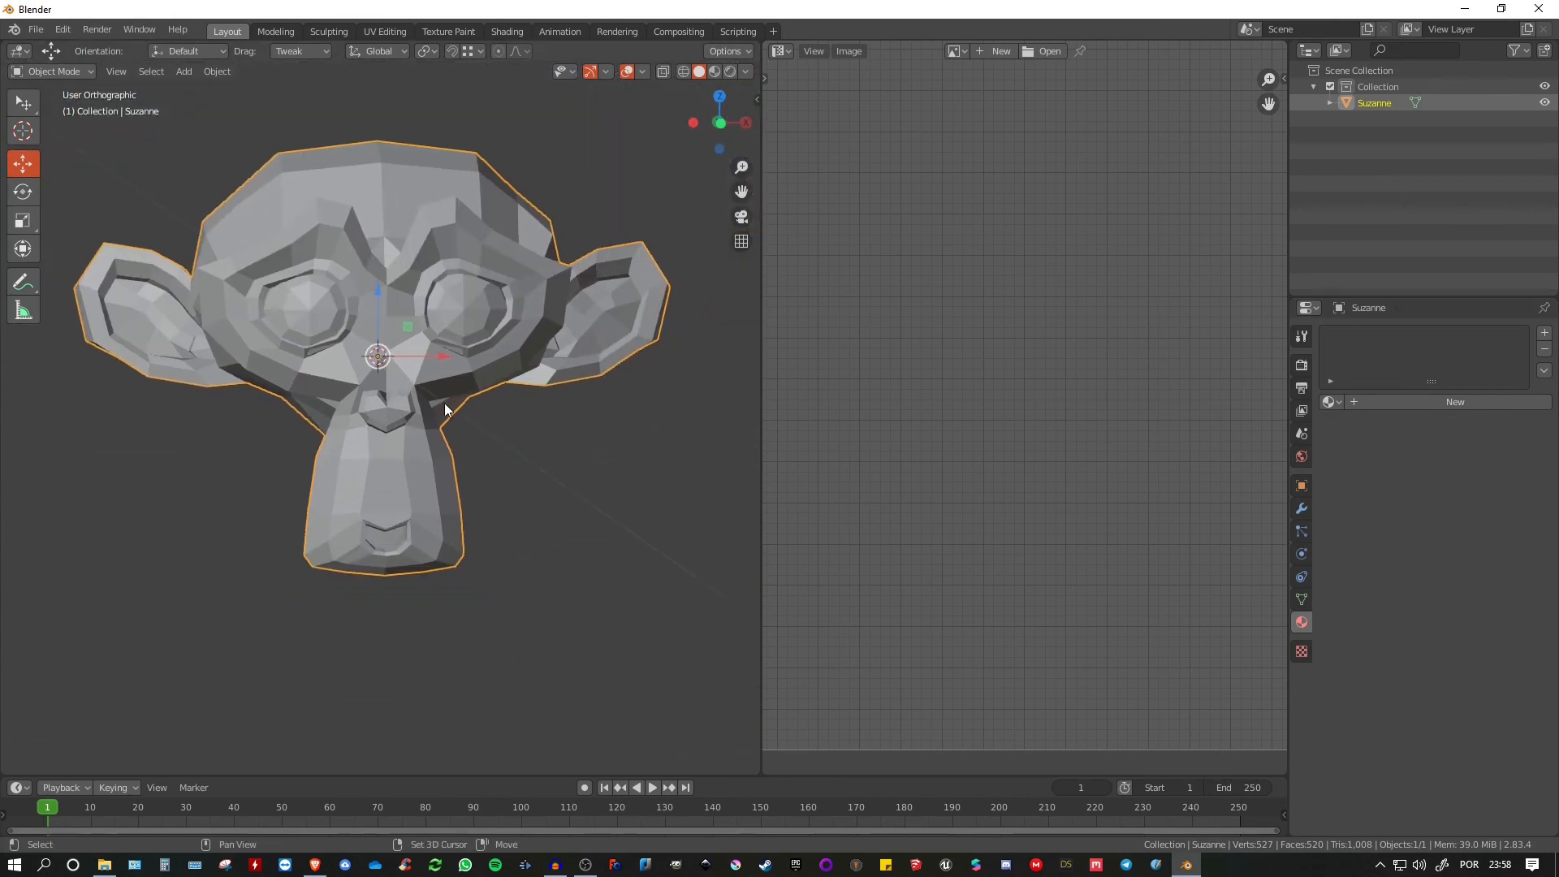
click(1331, 402)
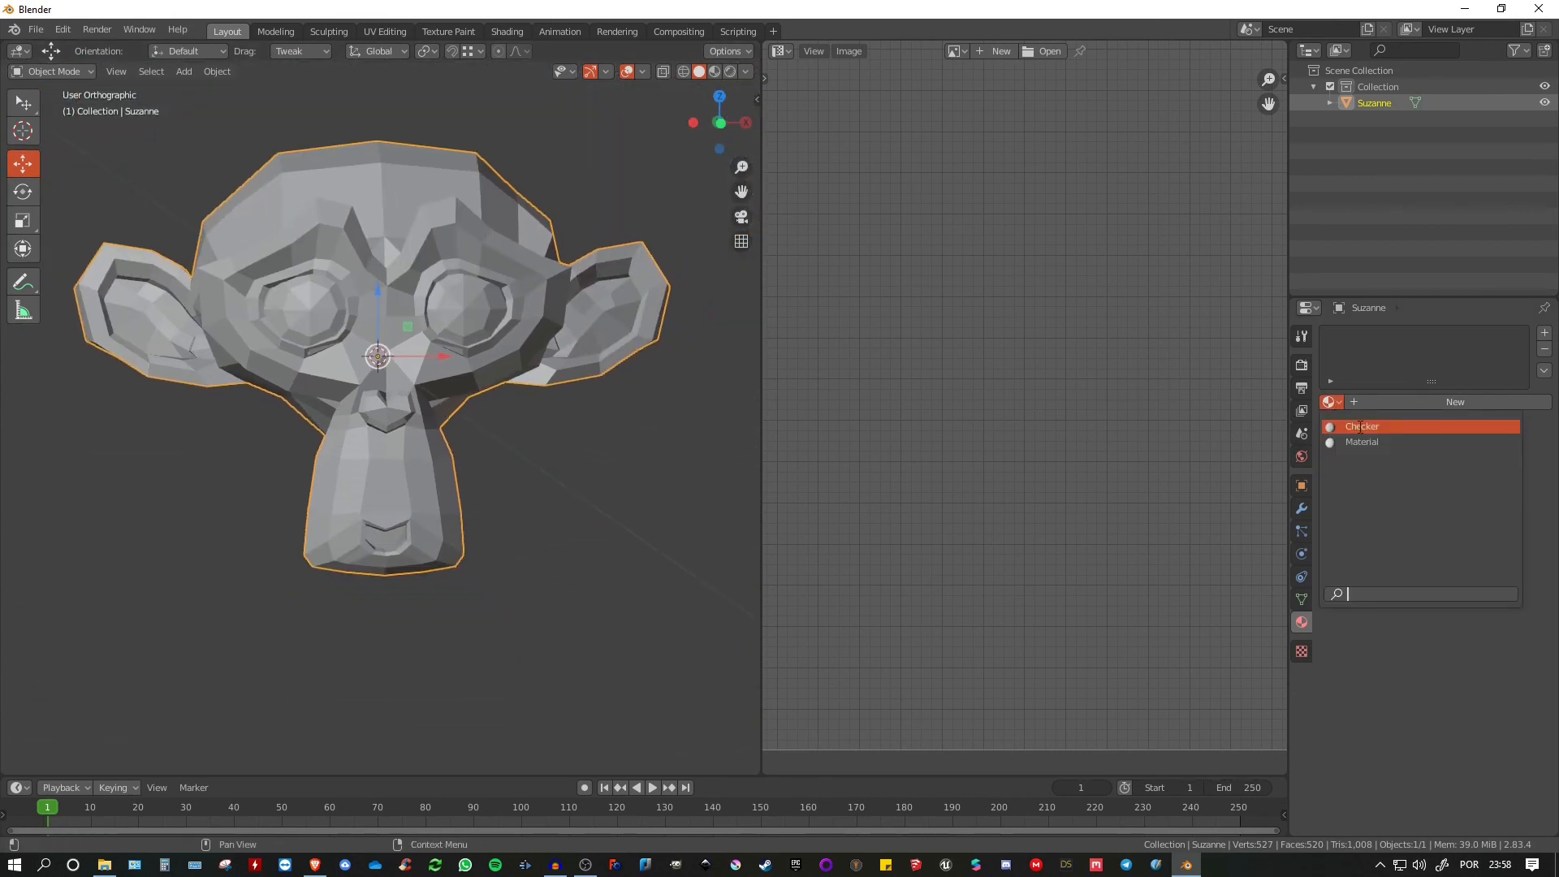
click(1360, 426)
Switch the viewport to Material Preview shading and compare the checker pattern across the two muzzle insets.
middle_drag(520, 401, 465, 383)
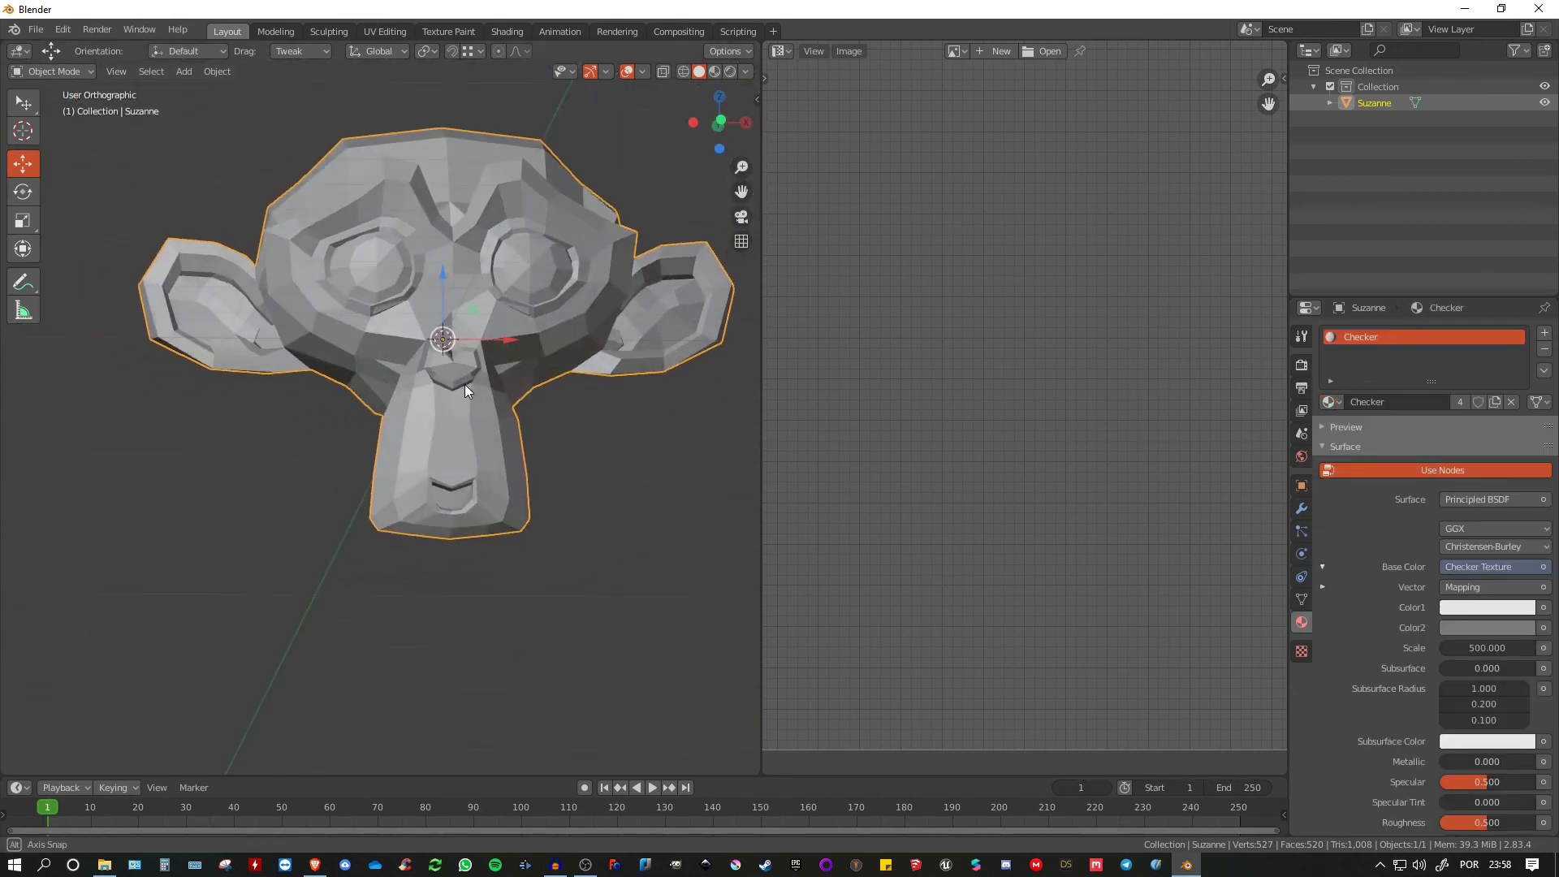
key(z)
click(441, 484)
middle_drag(460, 450, 487, 349)
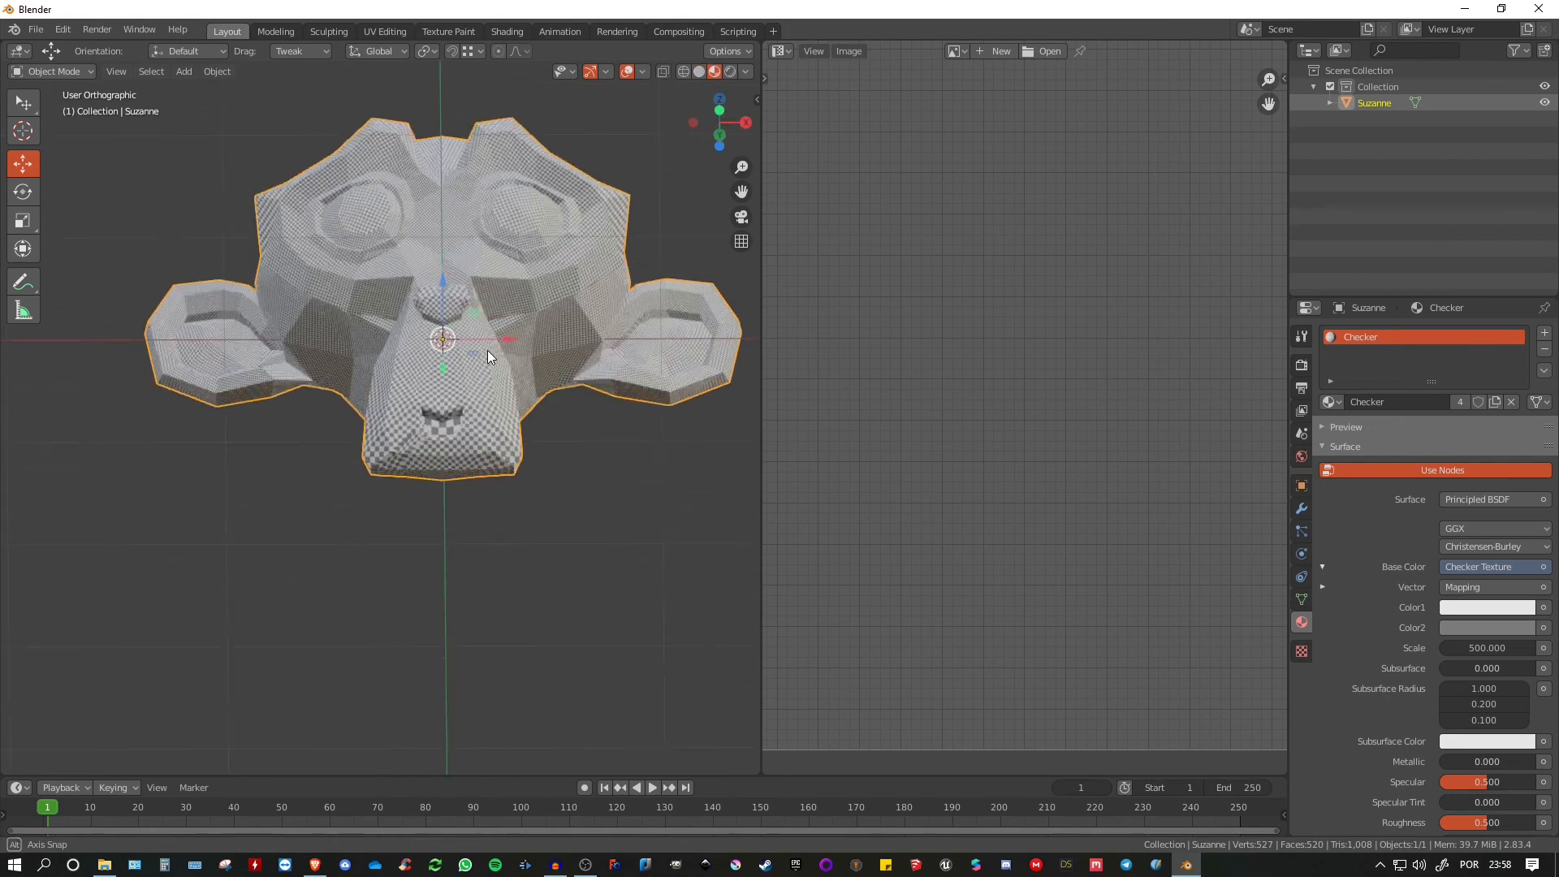
scroll(487, 349, up, 6)
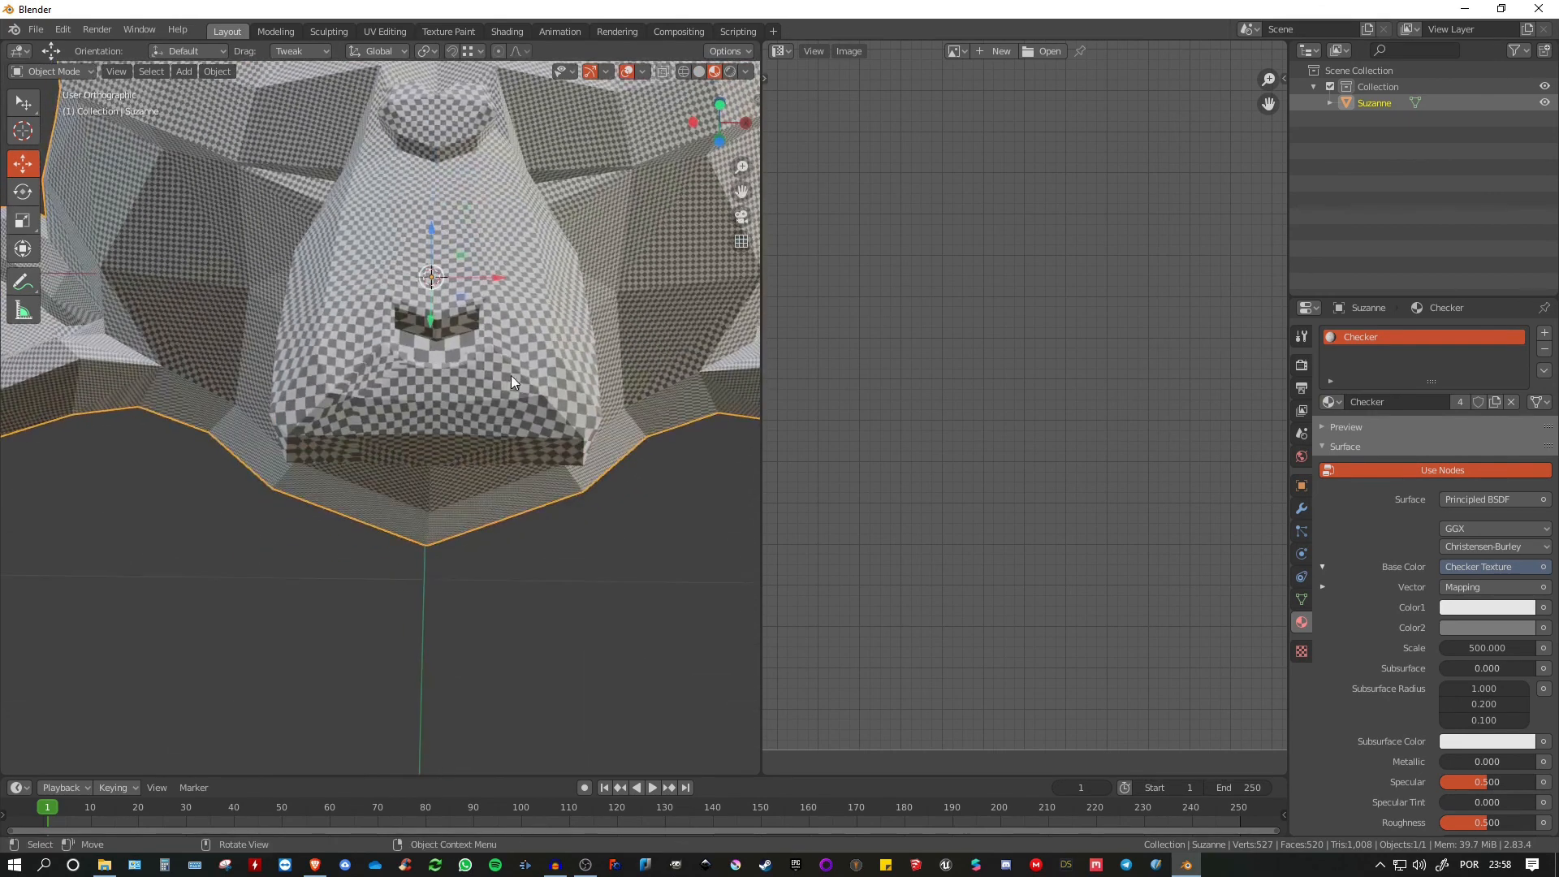
scroll(510, 362, up, 2)
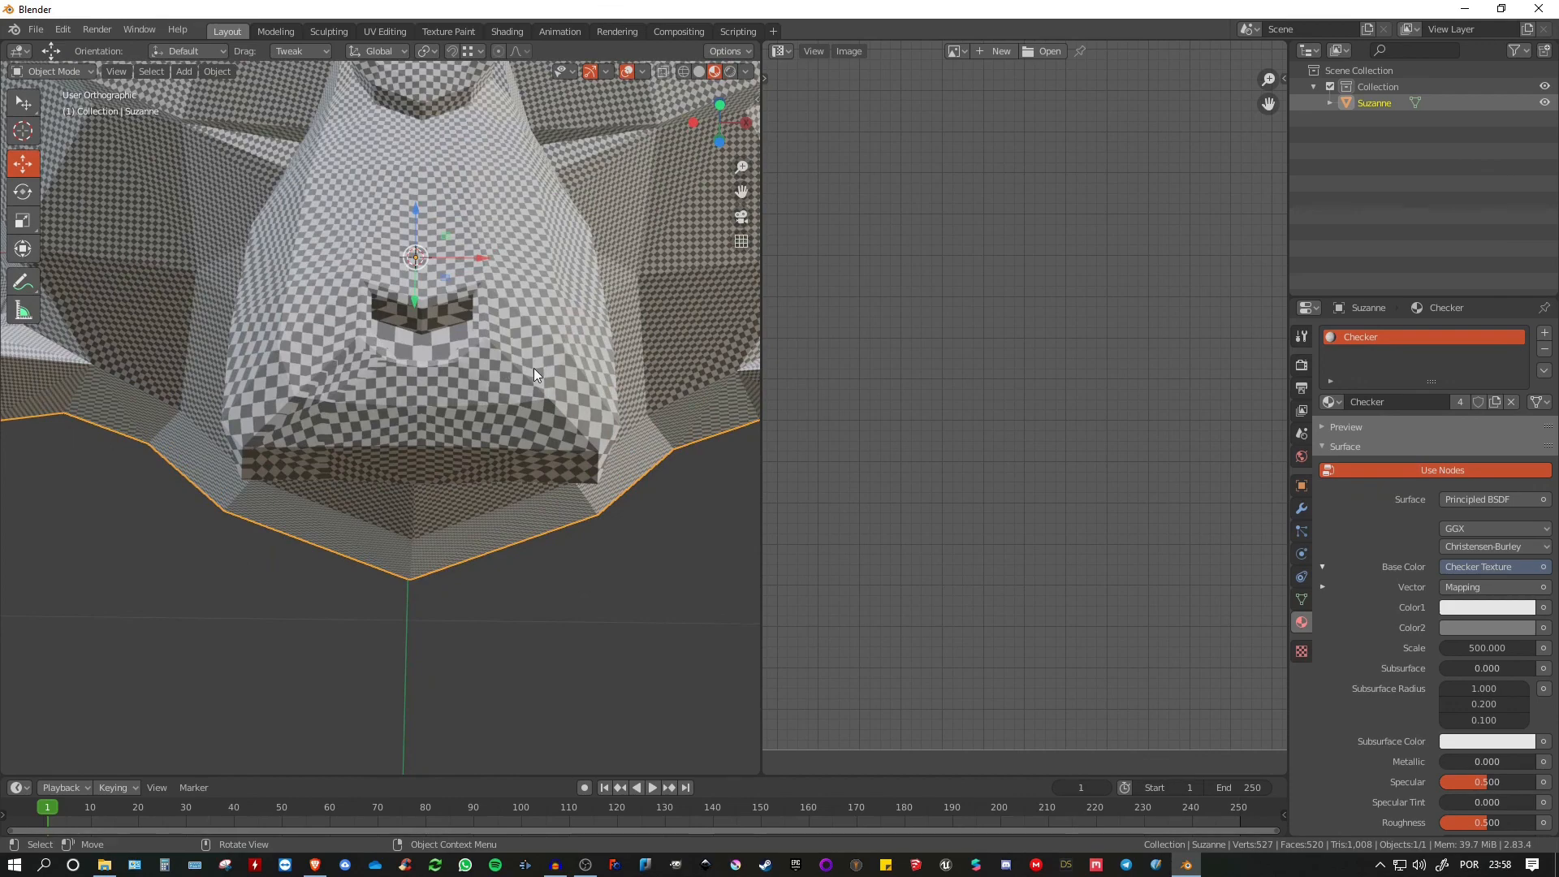
middle_drag(412, 405, 450, 345)
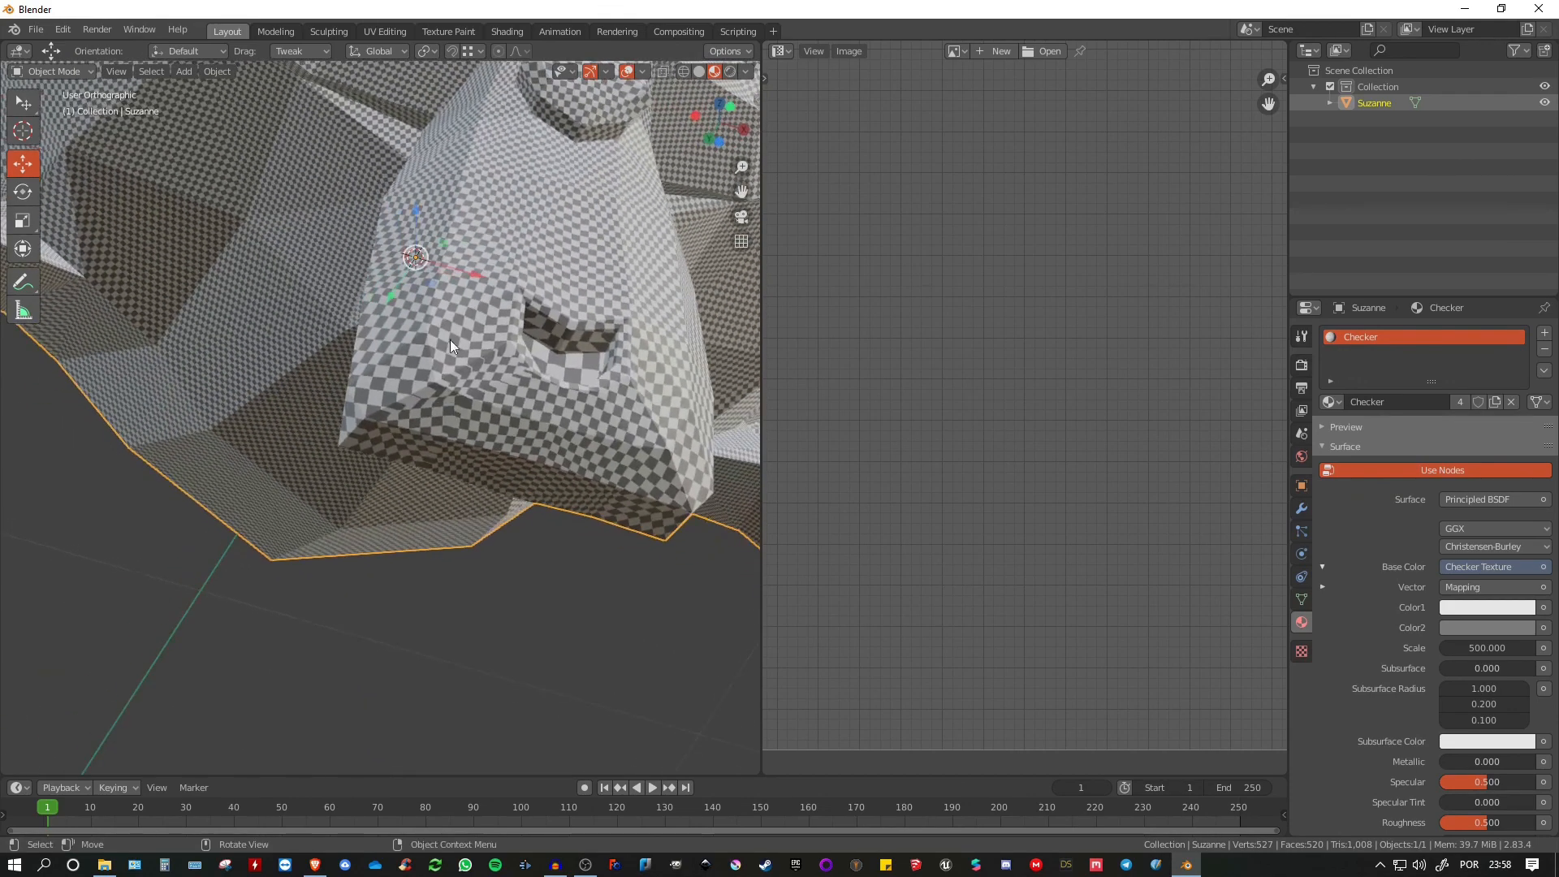
middle_drag(478, 403, 401, 377)
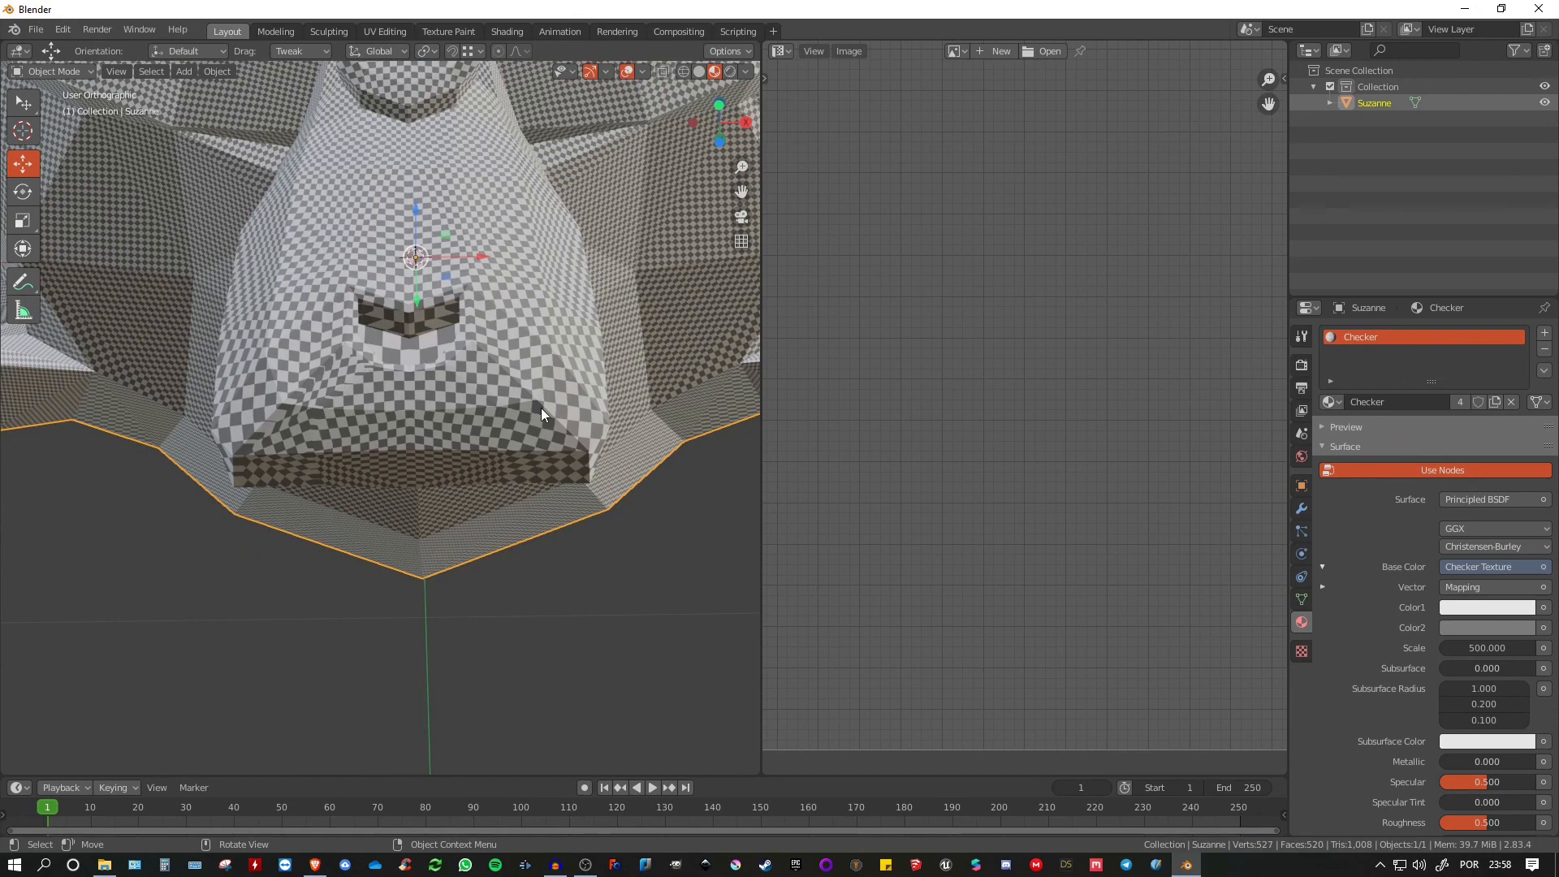
scroll(504, 406, down, 5)
middle_drag(504, 406, 476, 362)
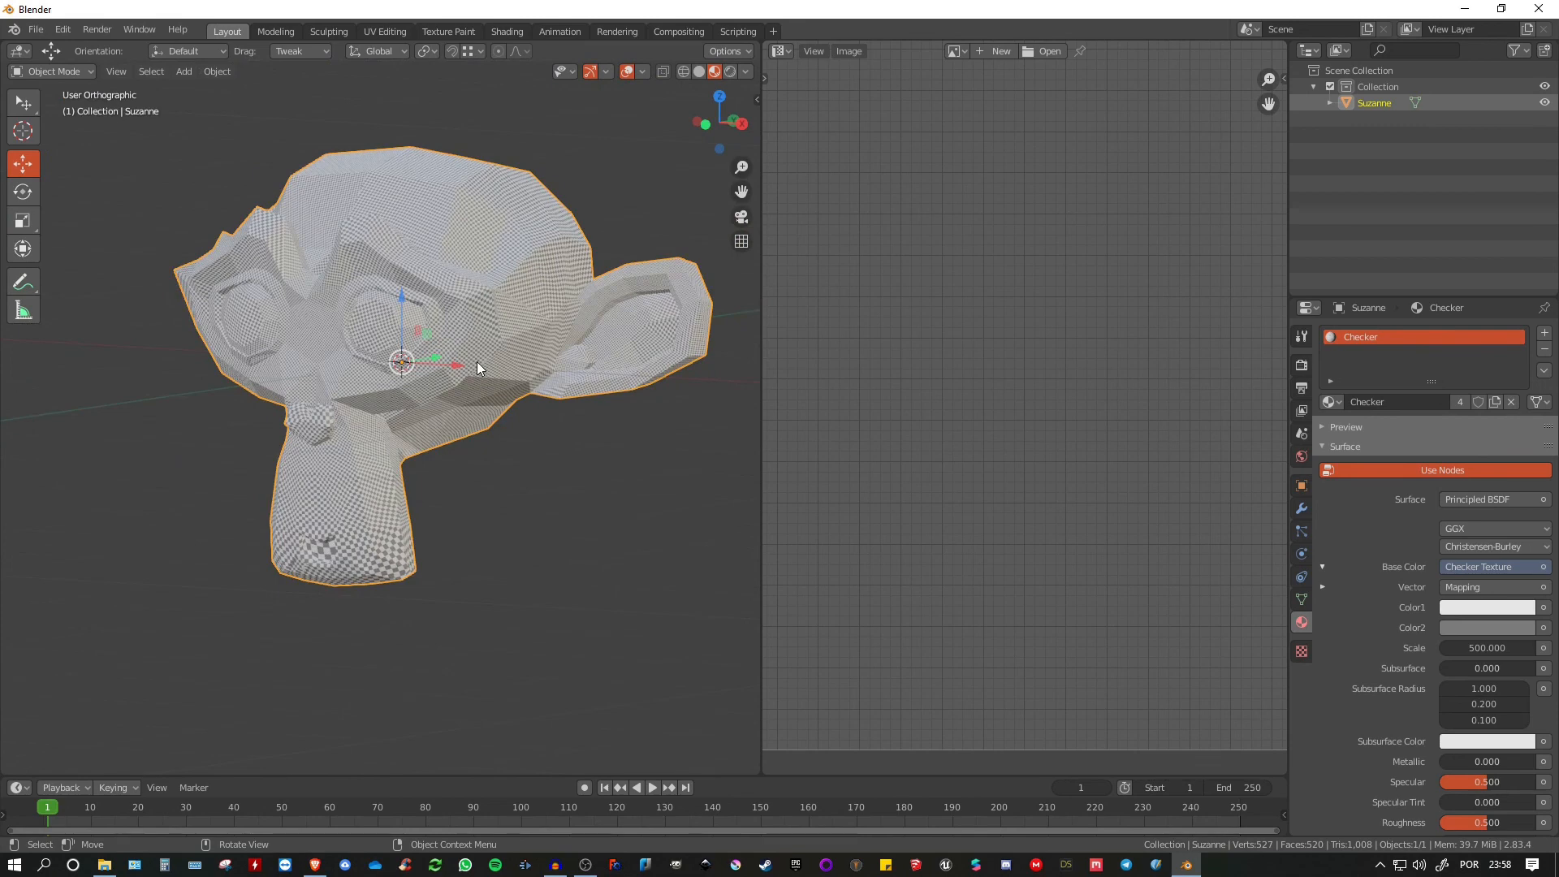